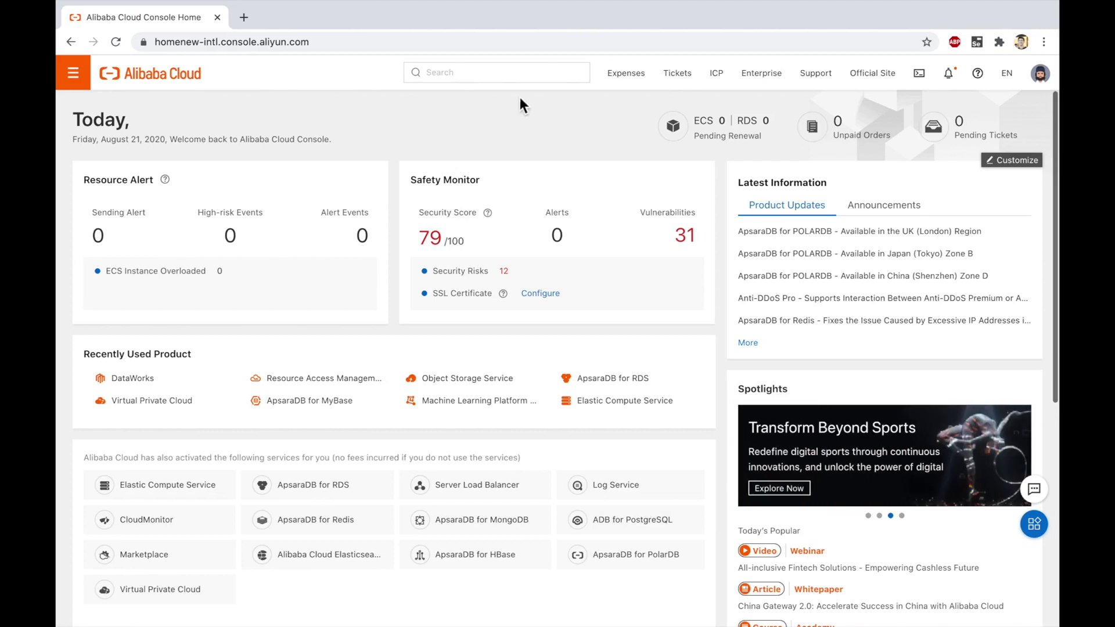
Filter the Alibaba Cloud product catalog by 'datav' and open the DataV console.
left_click(78, 83)
mouse_move(120, 108)
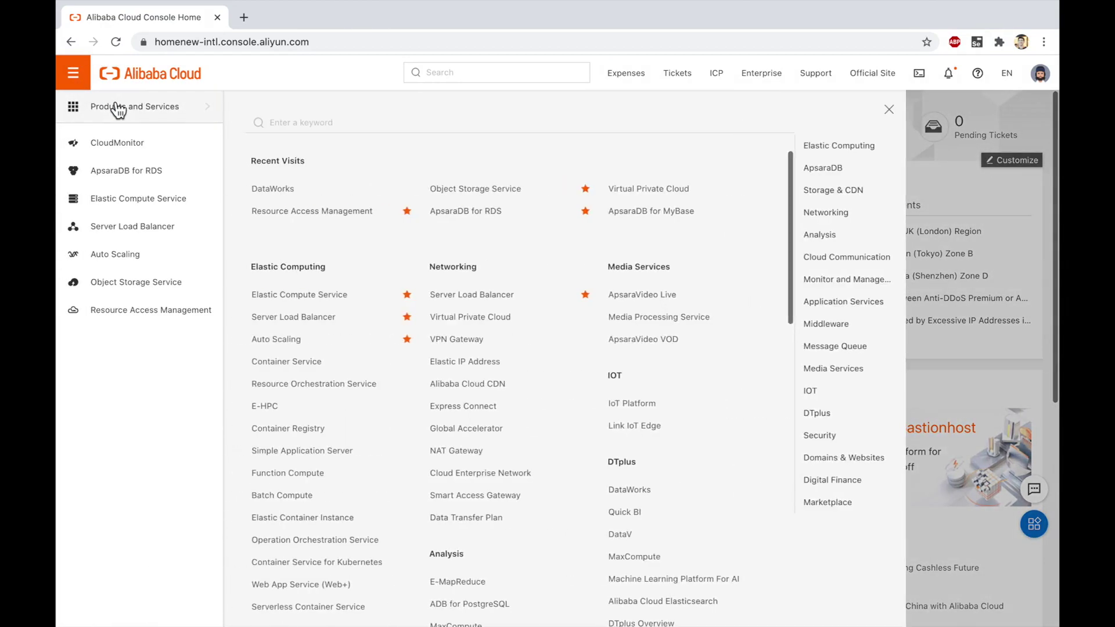
left_click(297, 122)
type("datav")
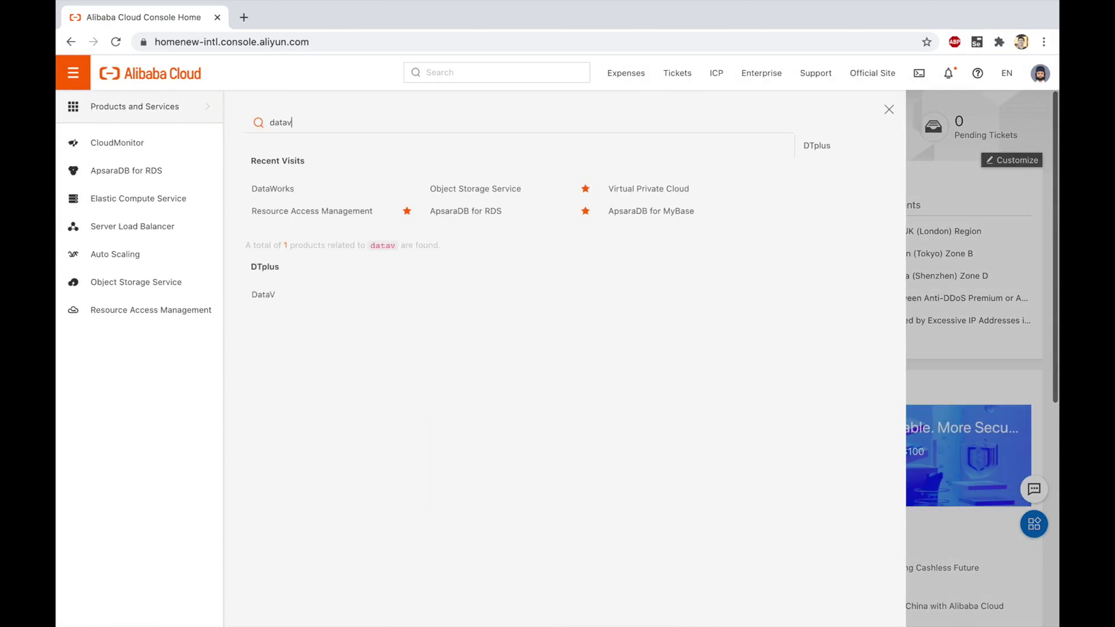
left_click(273, 296)
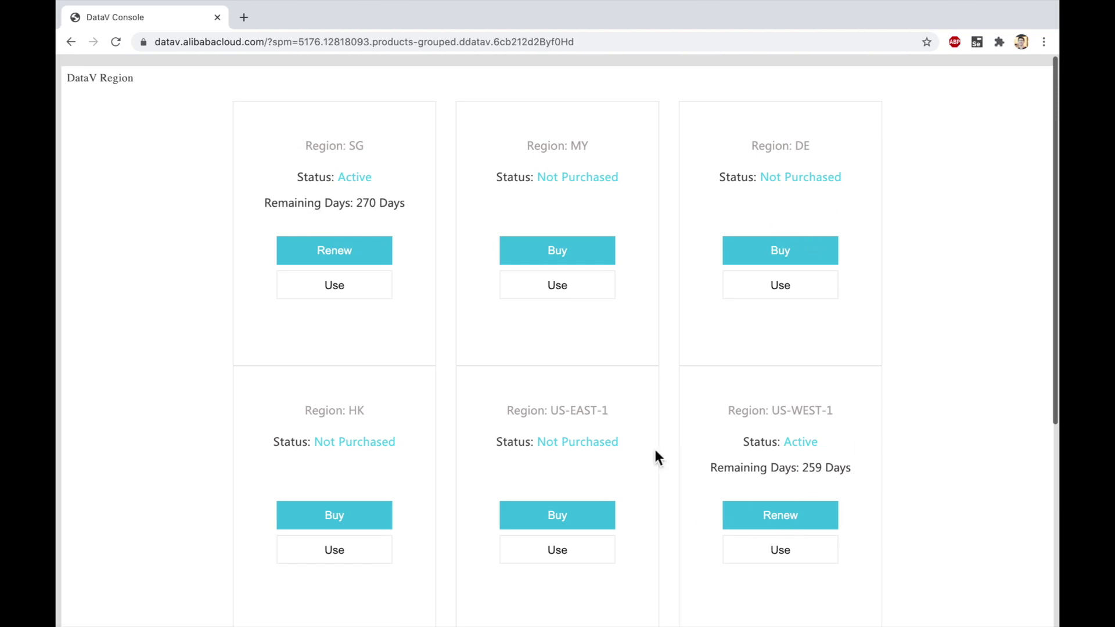
Look over the DataV region cards, then close the Renew tab.
scroll(371, 377, "down", 6)
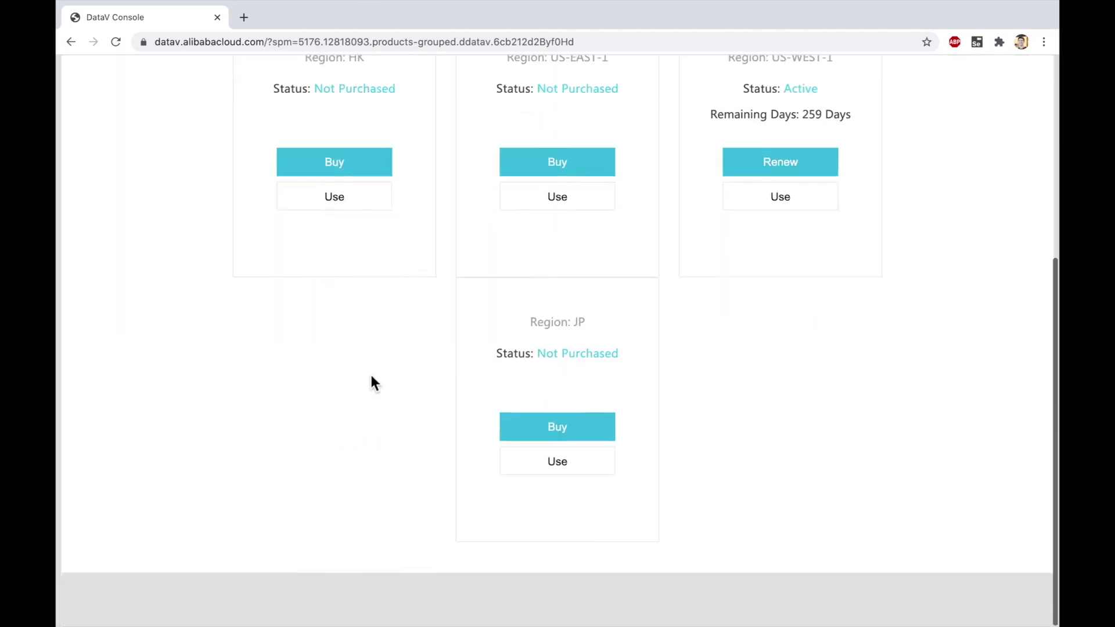
scroll(371, 377, "up", 6)
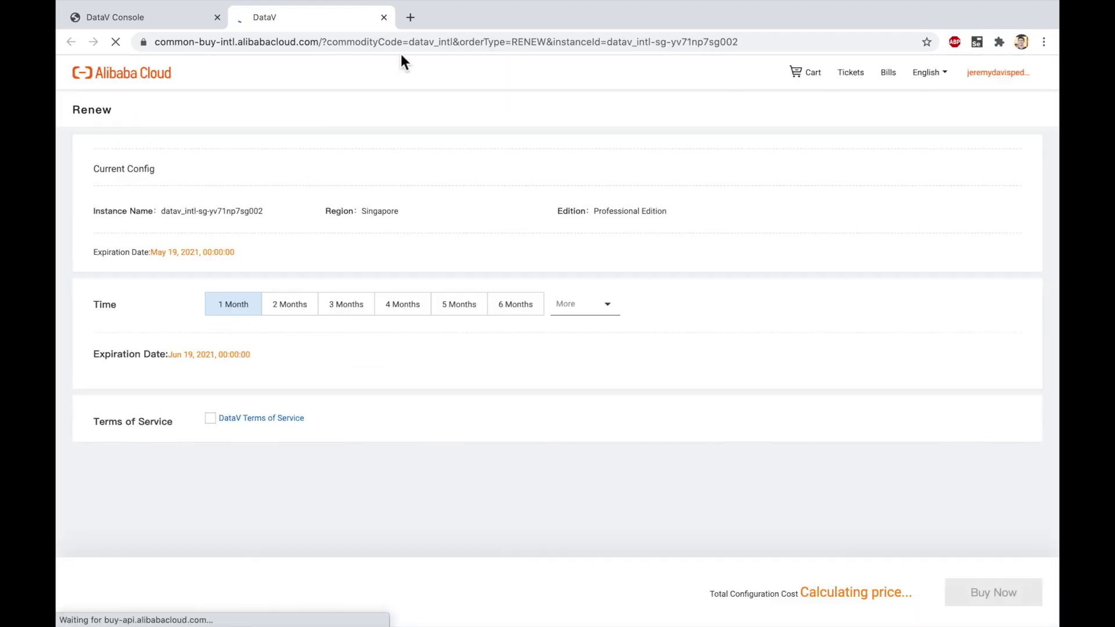
left_click(384, 17)
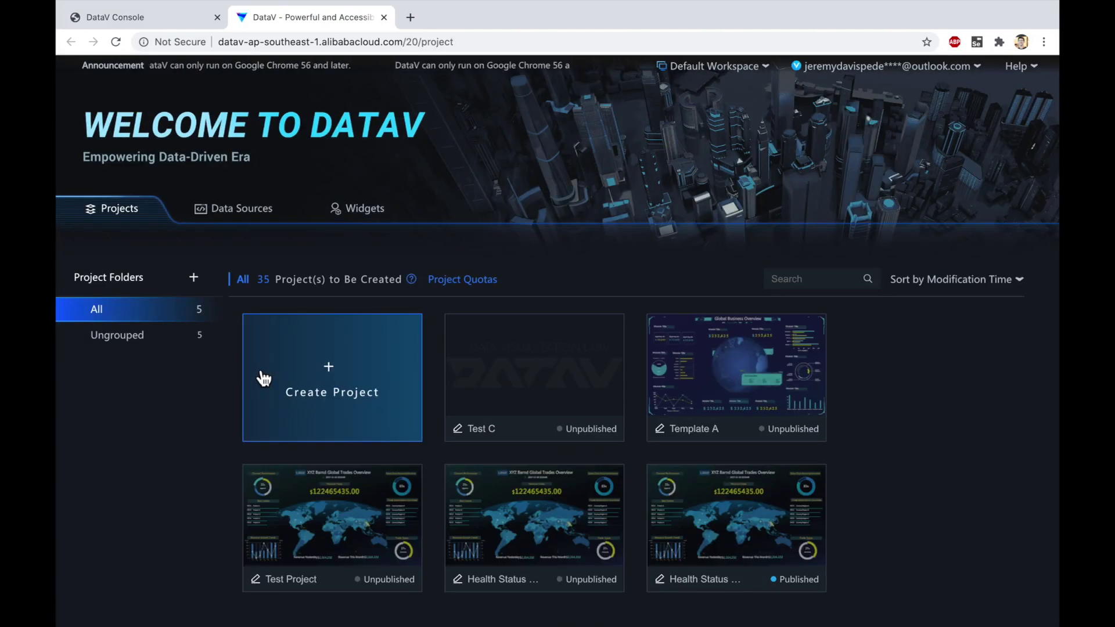
Delete the Template A and Test C projects.
scroll(482, 552, "down", 3)
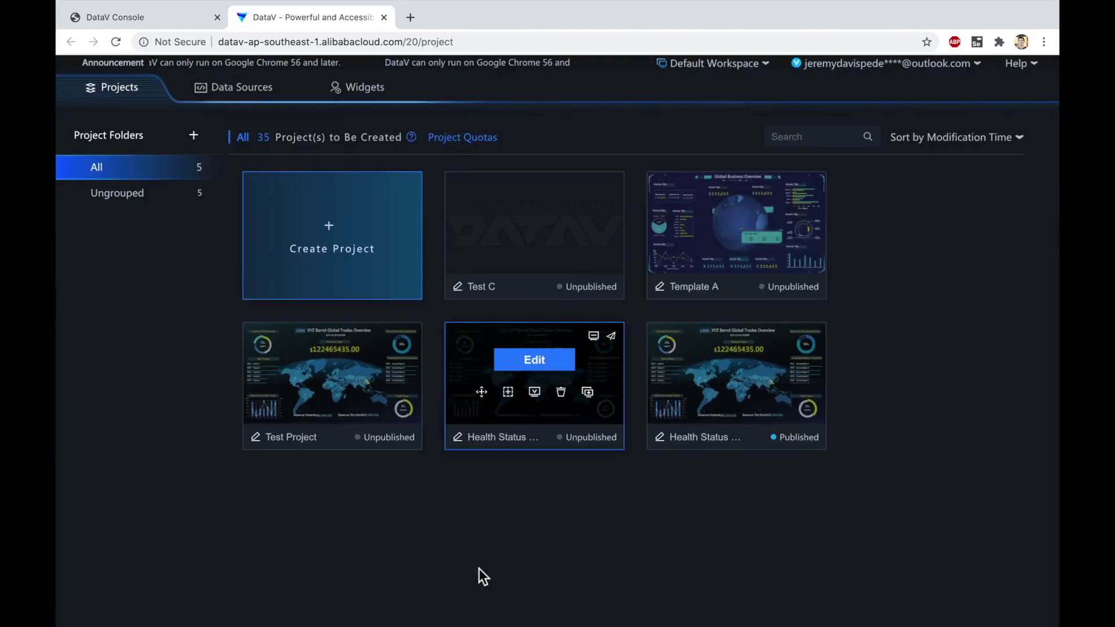
mouse_move(705, 270)
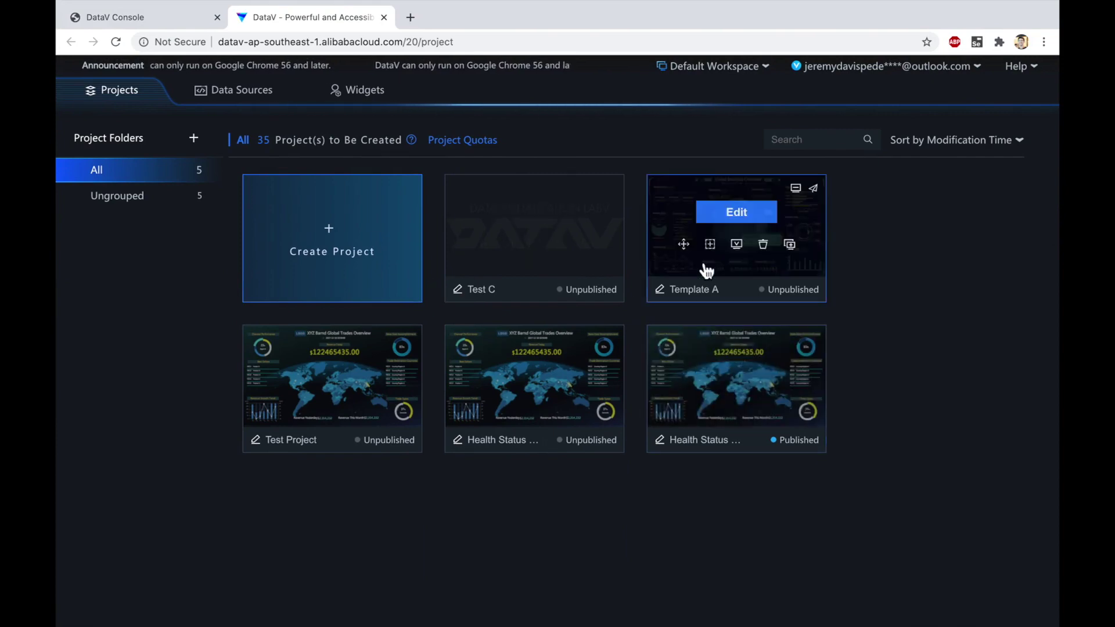
scroll(463, 398, "up", 3)
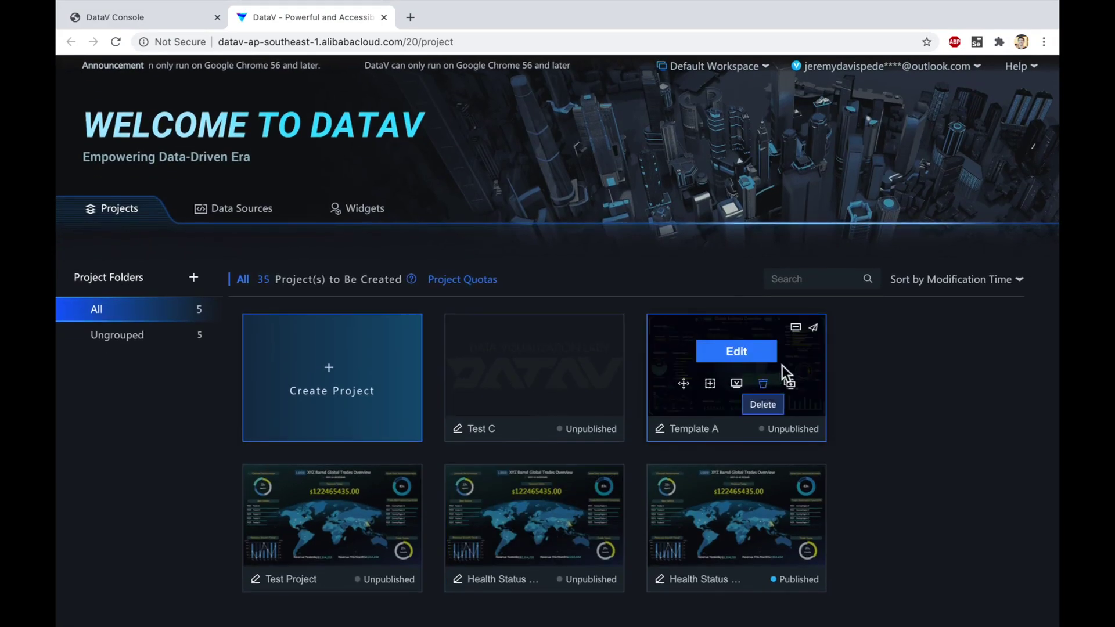
left_click(763, 383)
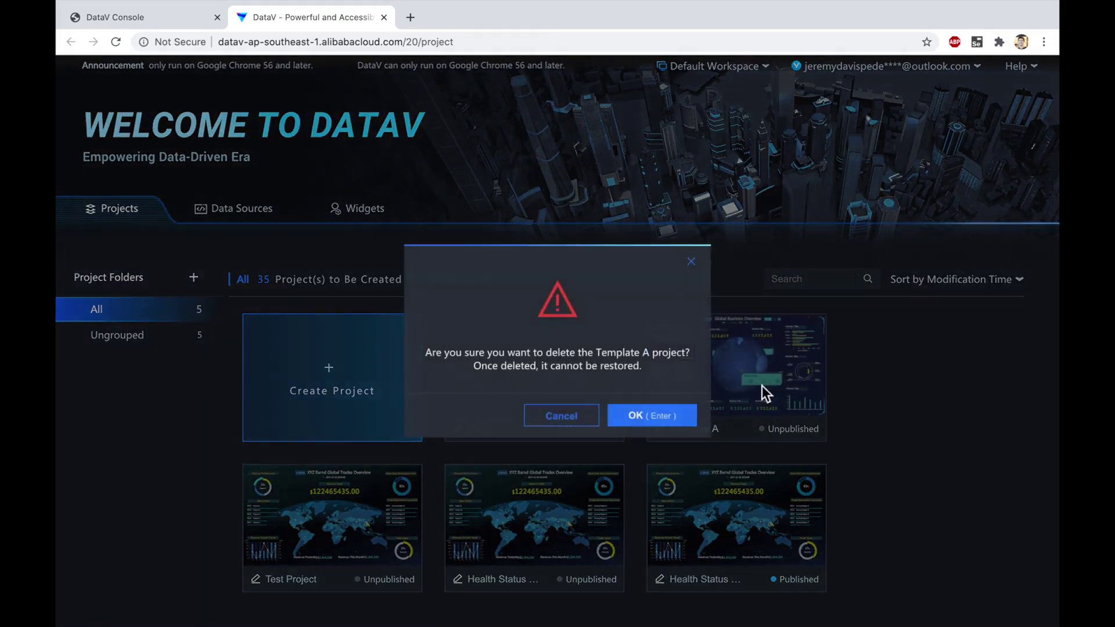
left_click(650, 422)
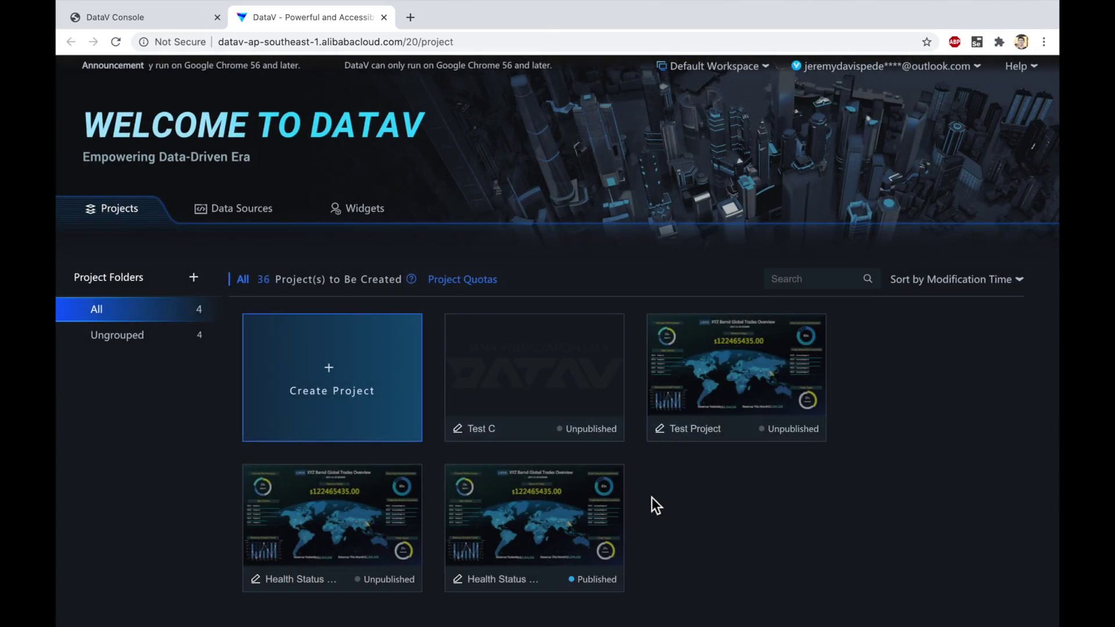
left_click(562, 384)
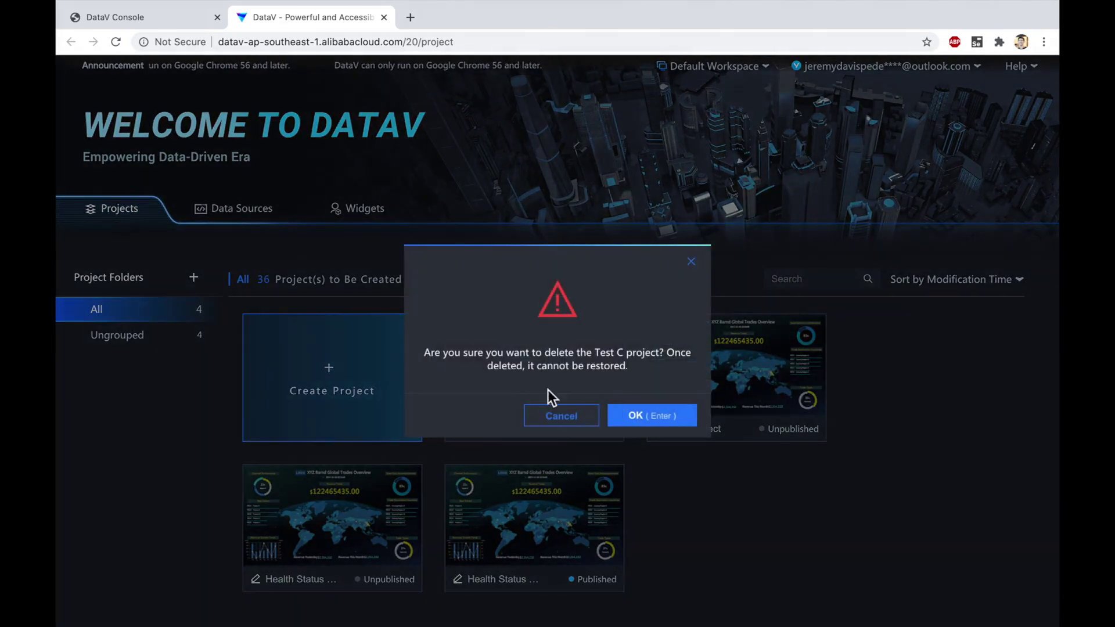
left_click(628, 419)
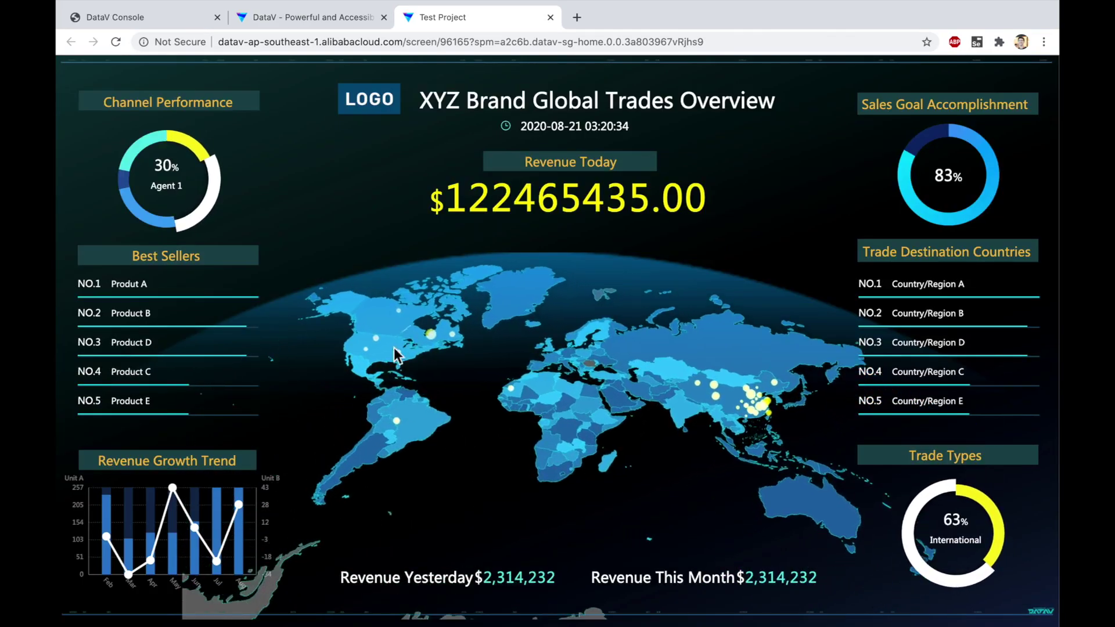
Delete Test Project, Health Status Dashboard_copy and Health Status Dashboard.
left_click(551, 17)
mouse_move(570, 364)
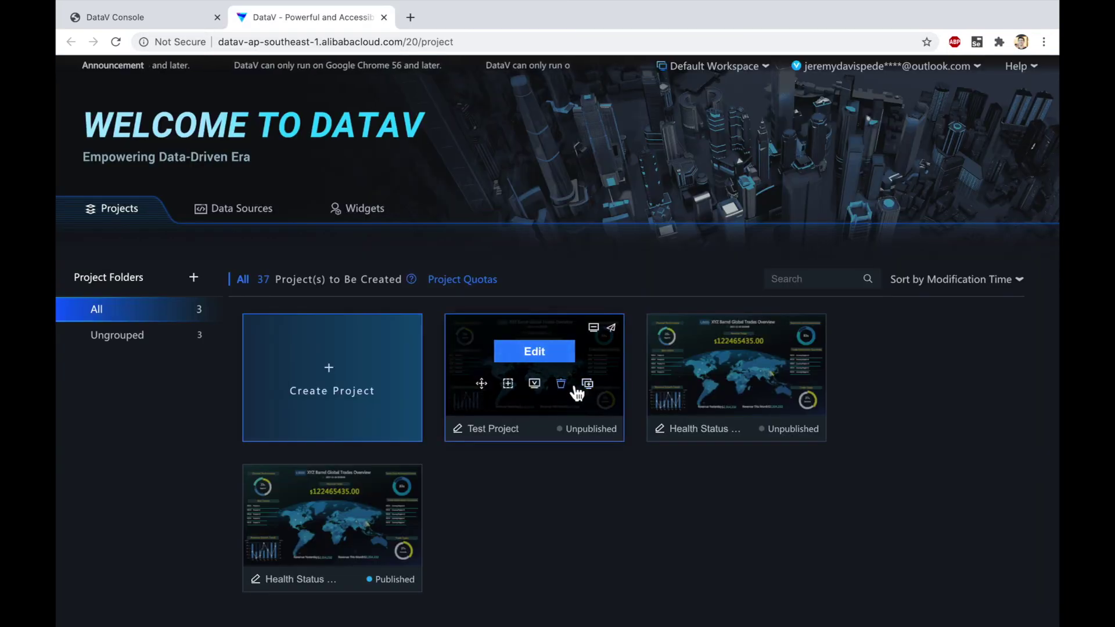
left_click(561, 384)
left_click(634, 417)
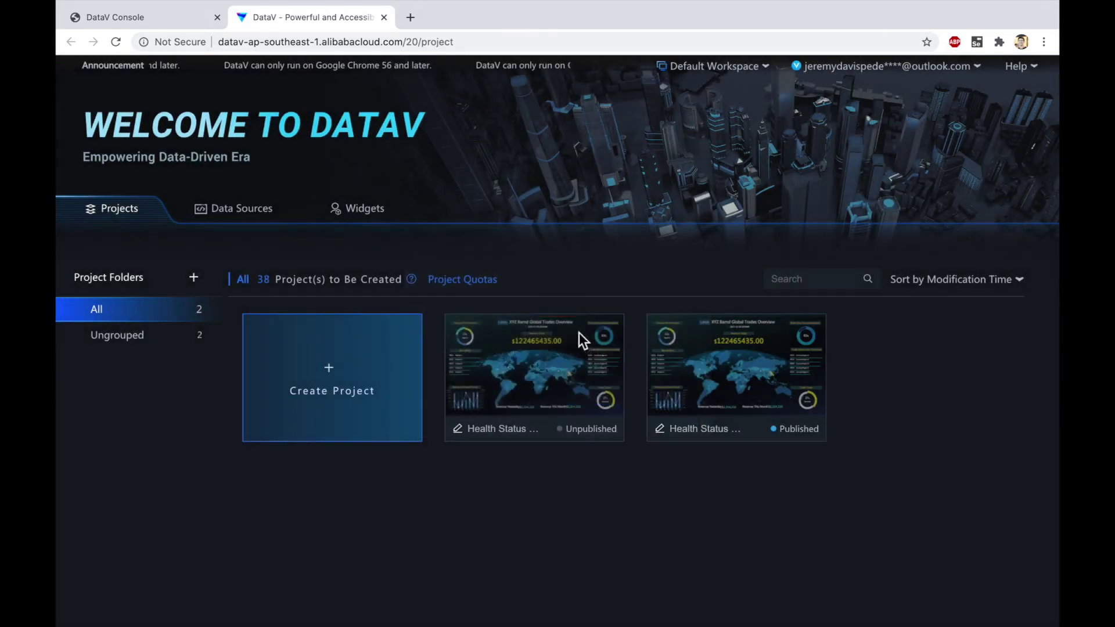
mouse_move(580, 333)
left_click(561, 384)
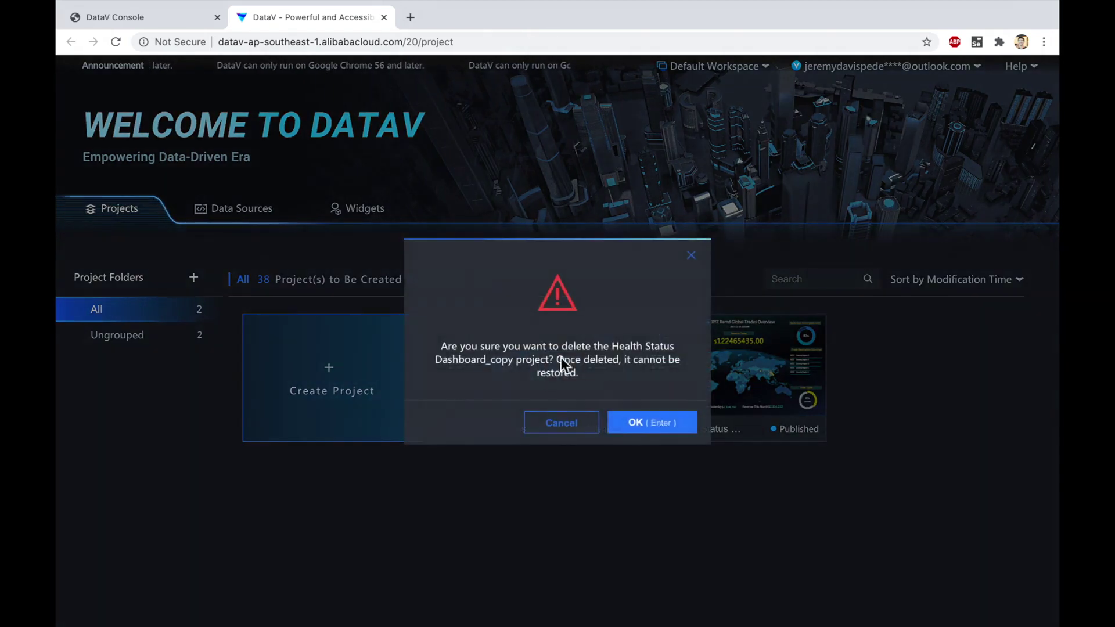
left_click(661, 435)
mouse_move(570, 398)
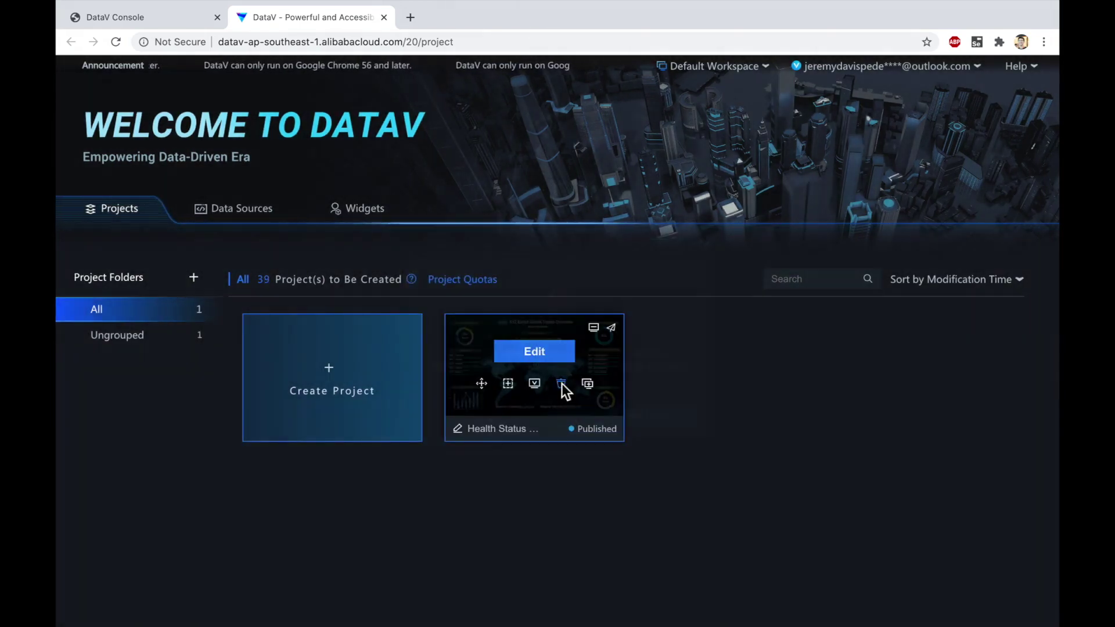
left_click(561, 383)
left_click(665, 417)
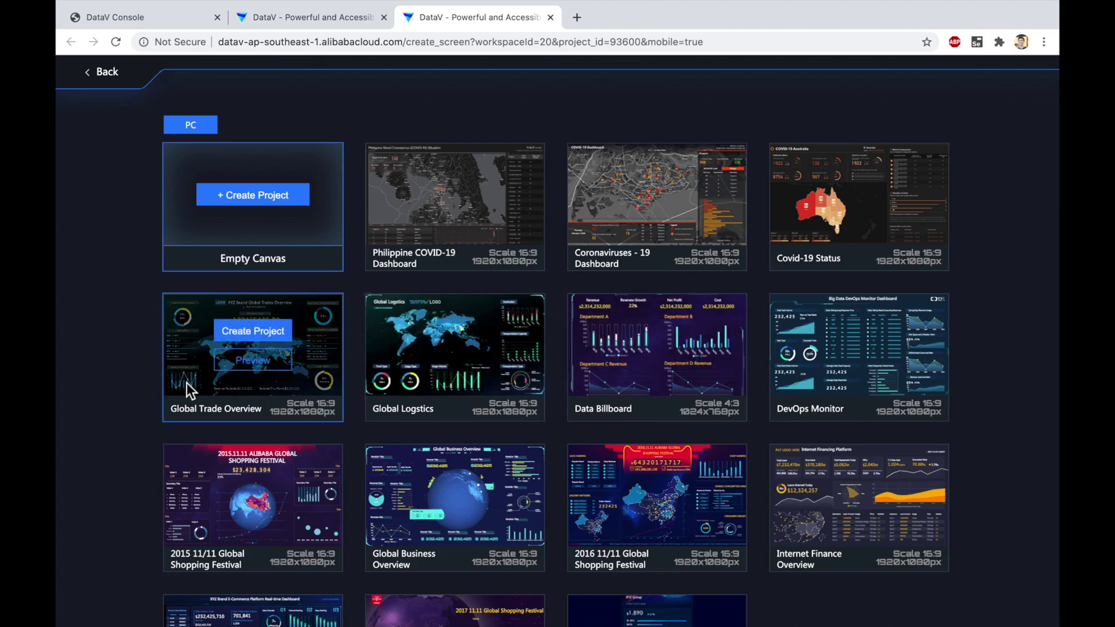
Browse the template gallery and start a project from the Covid-19 Status template.
scroll(108, 399, "down", 2)
scroll(108, 399, "up", 3)
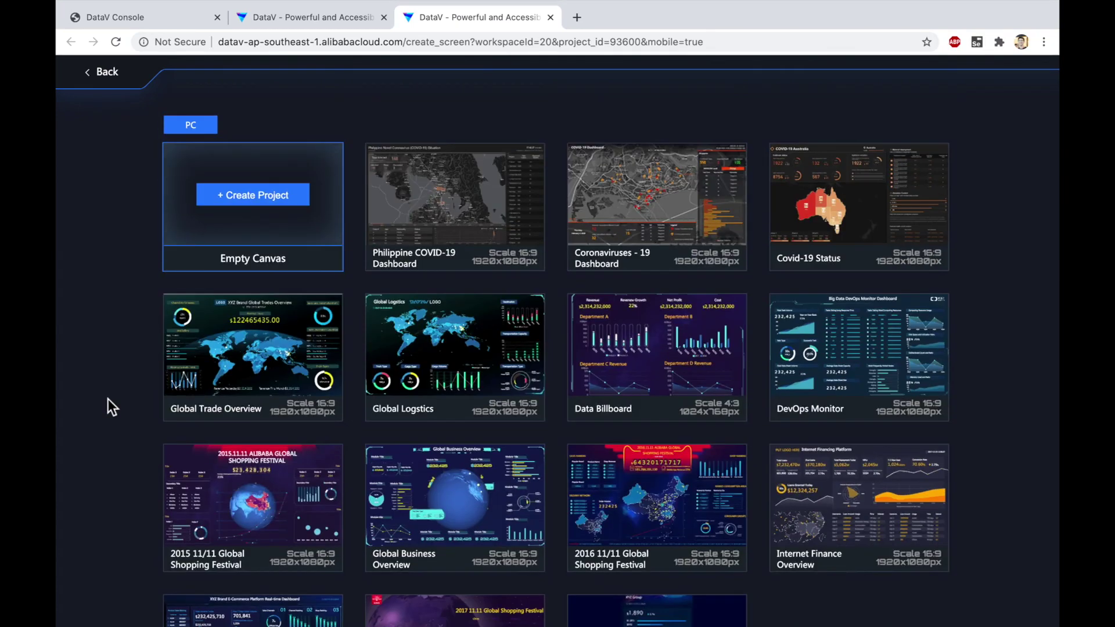
scroll(436, 343, "down", 2)
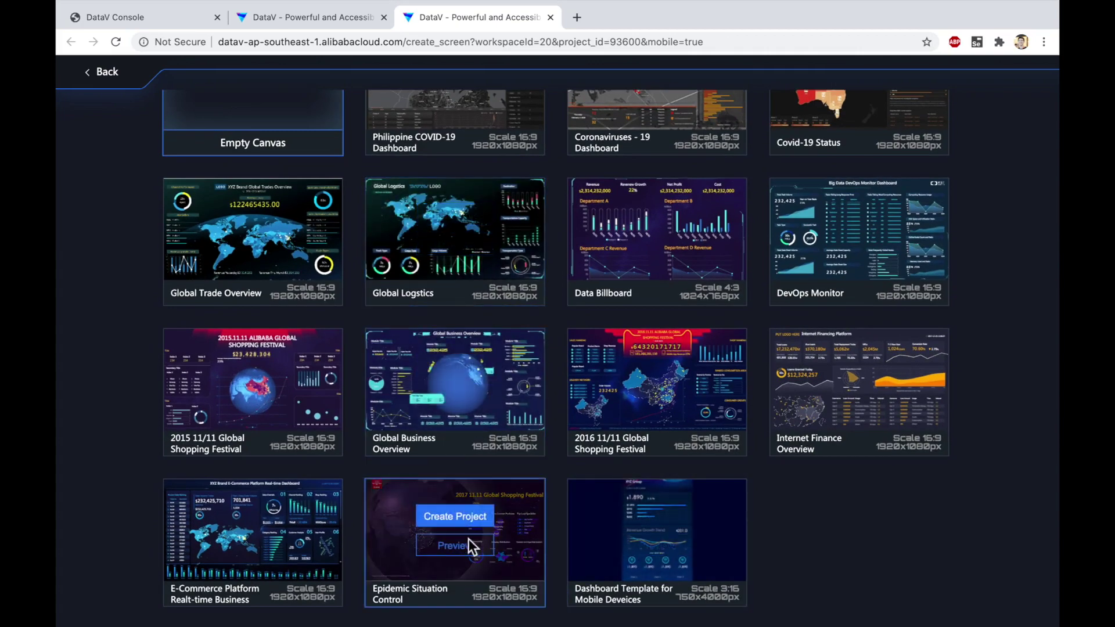
scroll(509, 446, "up", 2)
scroll(508, 444, "down", 3)
scroll(507, 444, "up", 3)
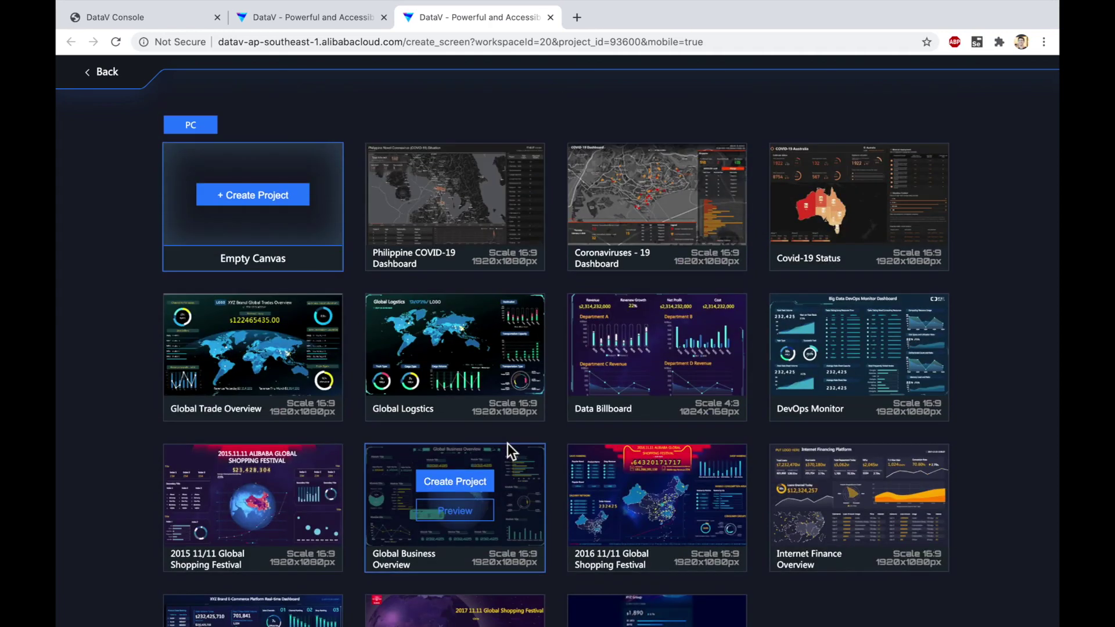
mouse_move(855, 221)
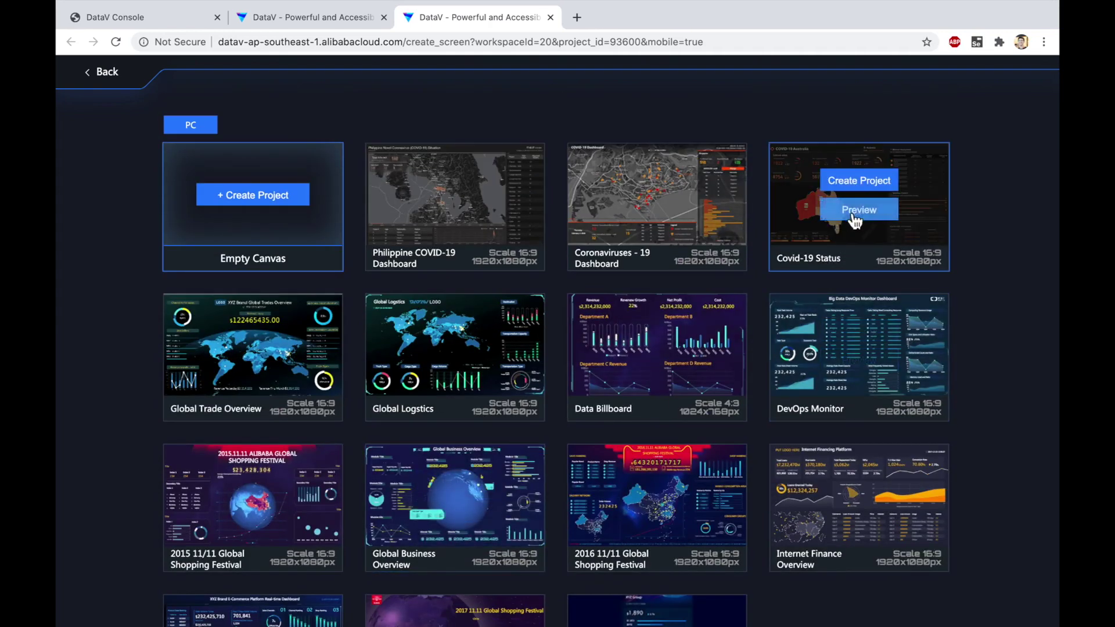
left_click(855, 181)
Name the project COVID19Project, keep it Ungrouped, and create it.
left_click(510, 318)
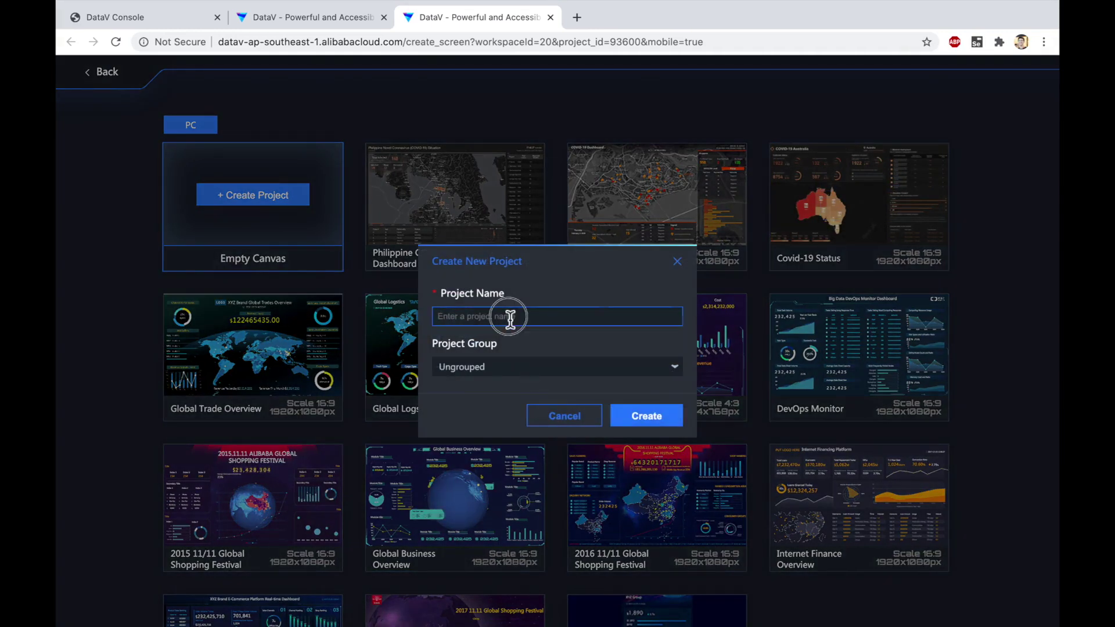
type("COVID19Project")
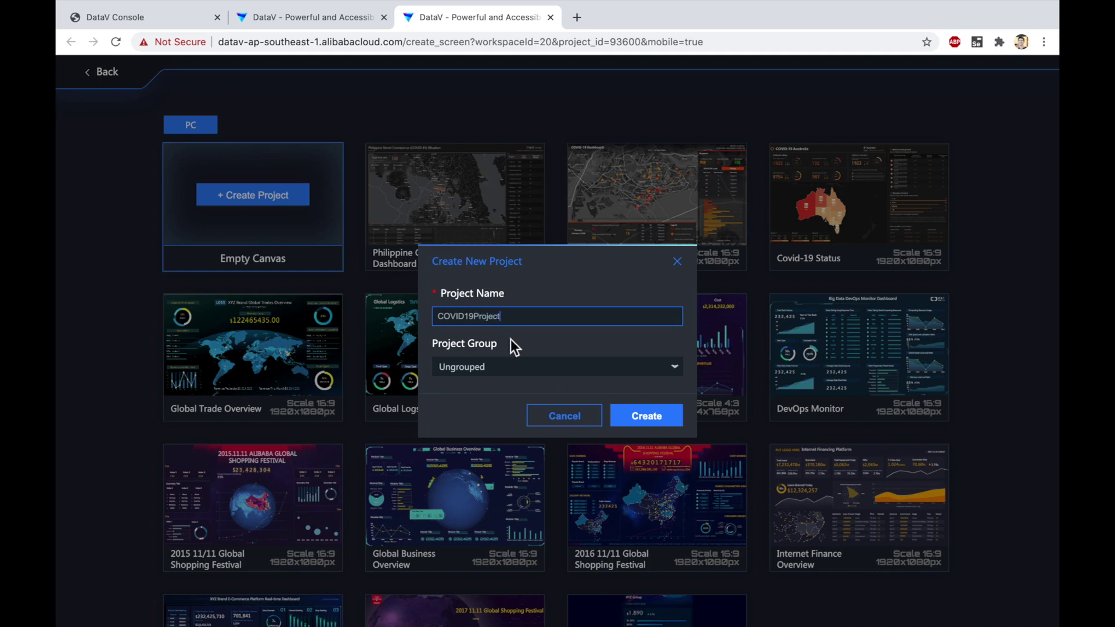
left_click(493, 370)
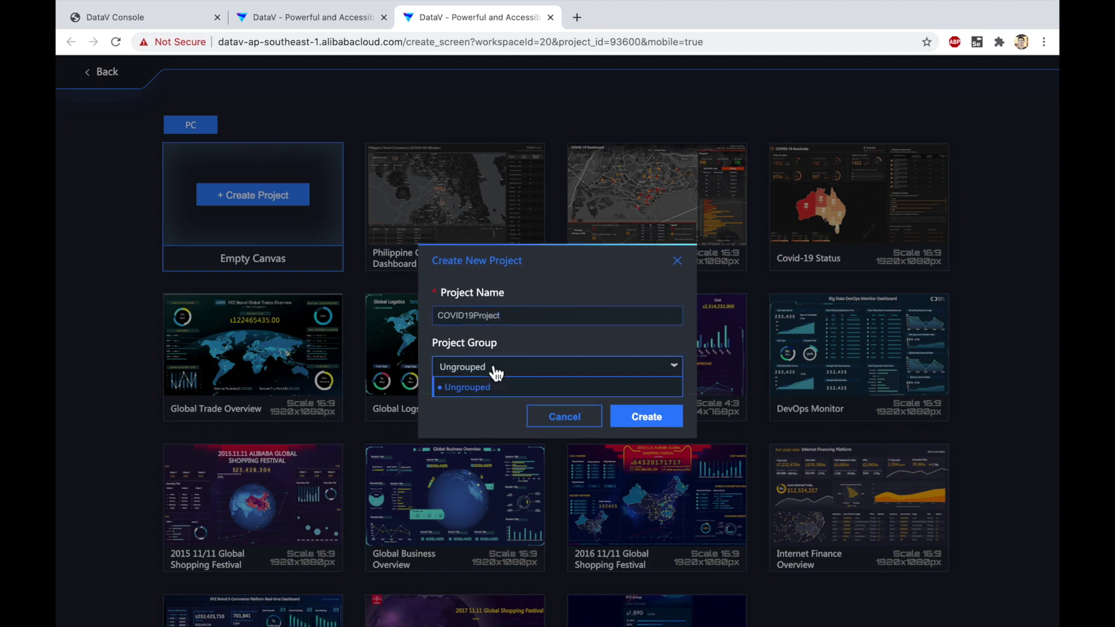
left_click(521, 381)
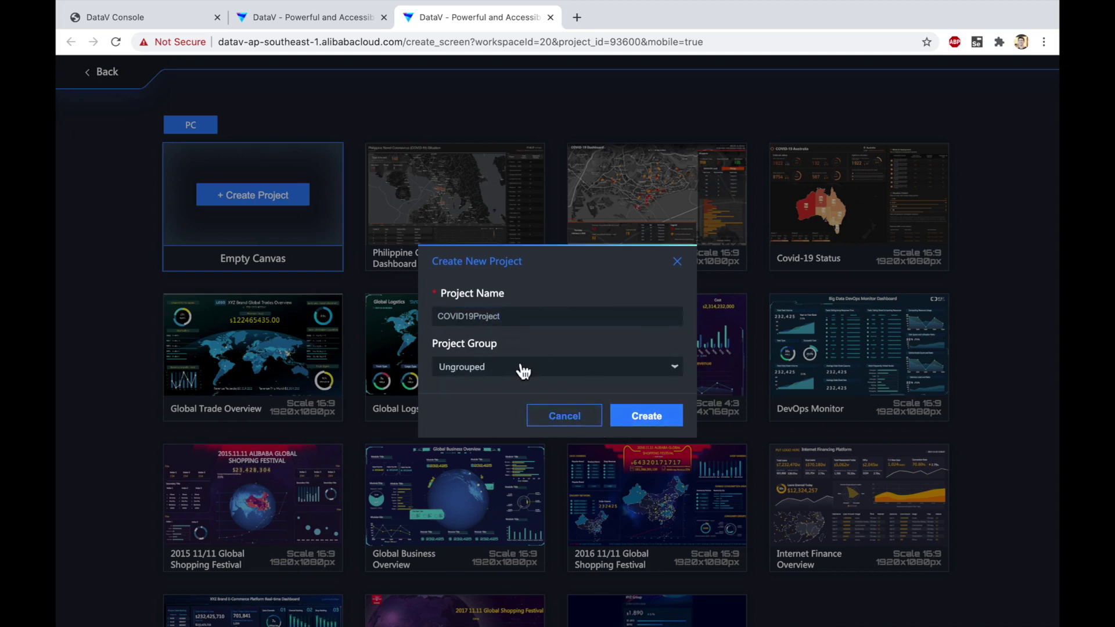
left_click(631, 423)
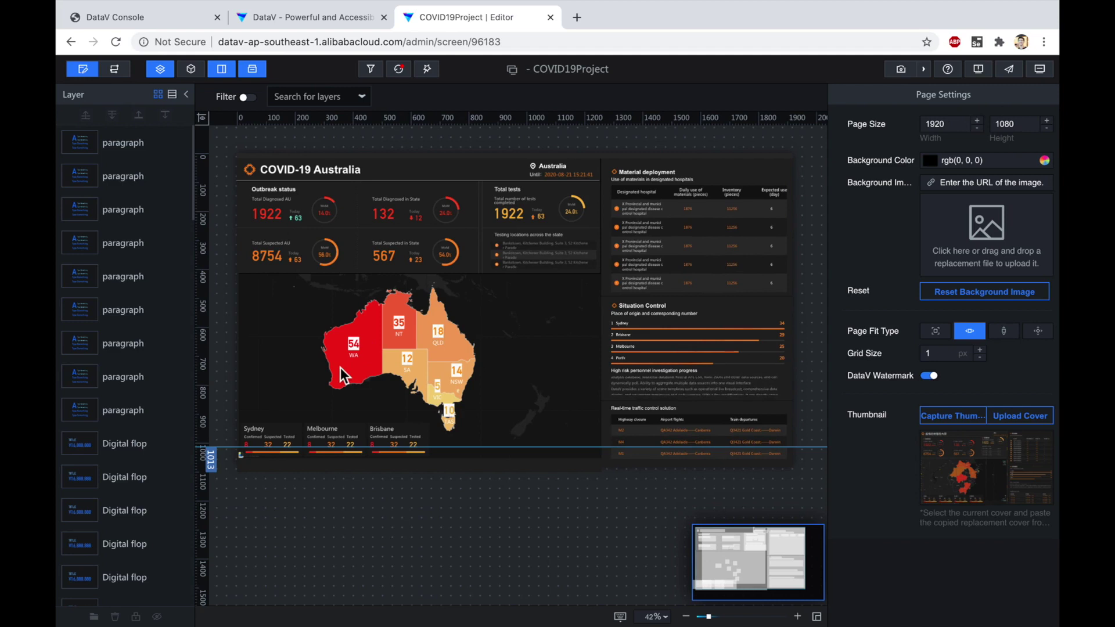
Toggle the Page Settings panel off and on, leaving it shown beside the canvas.
left_click(227, 75)
left_click(229, 79)
left_click(228, 80)
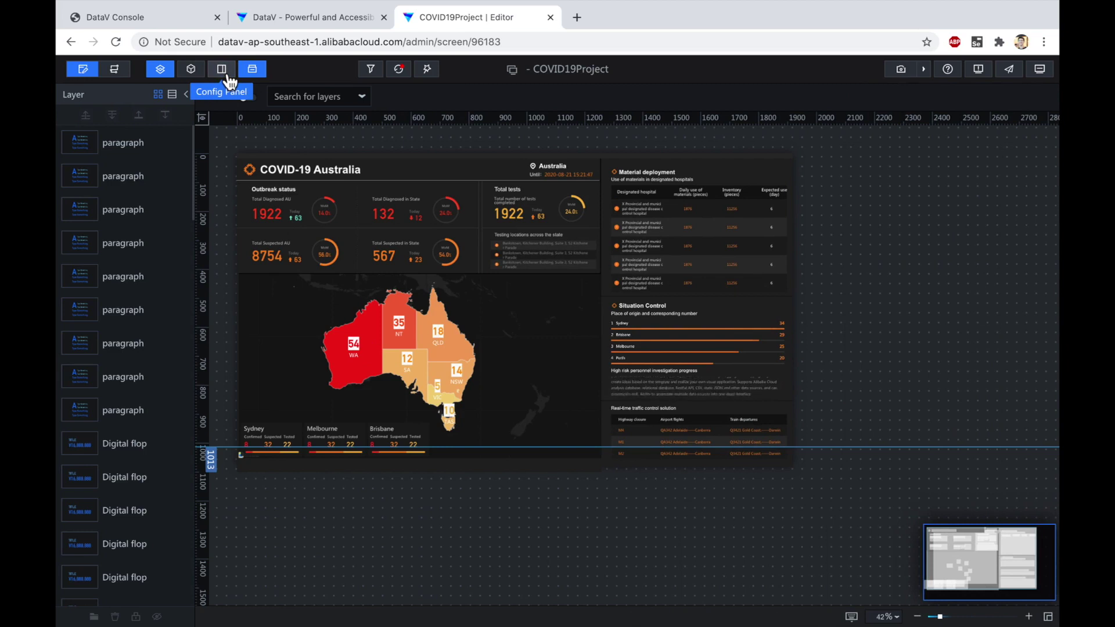
left_click(229, 79)
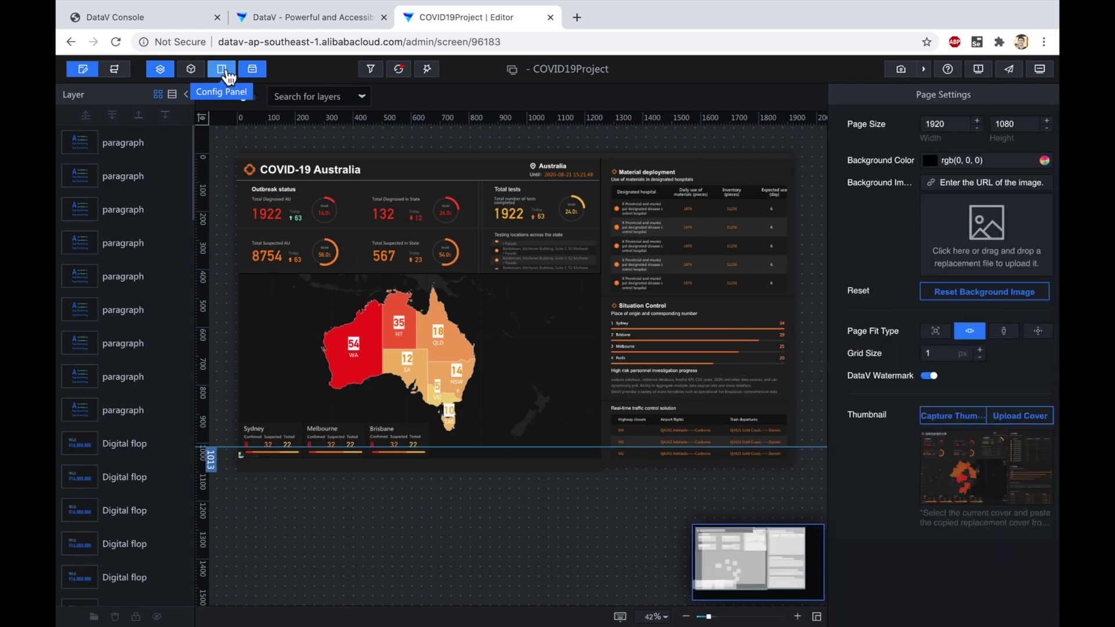
Toggle the layer search and filter row, leaving it hidden.
left_click(262, 76)
left_click(262, 75)
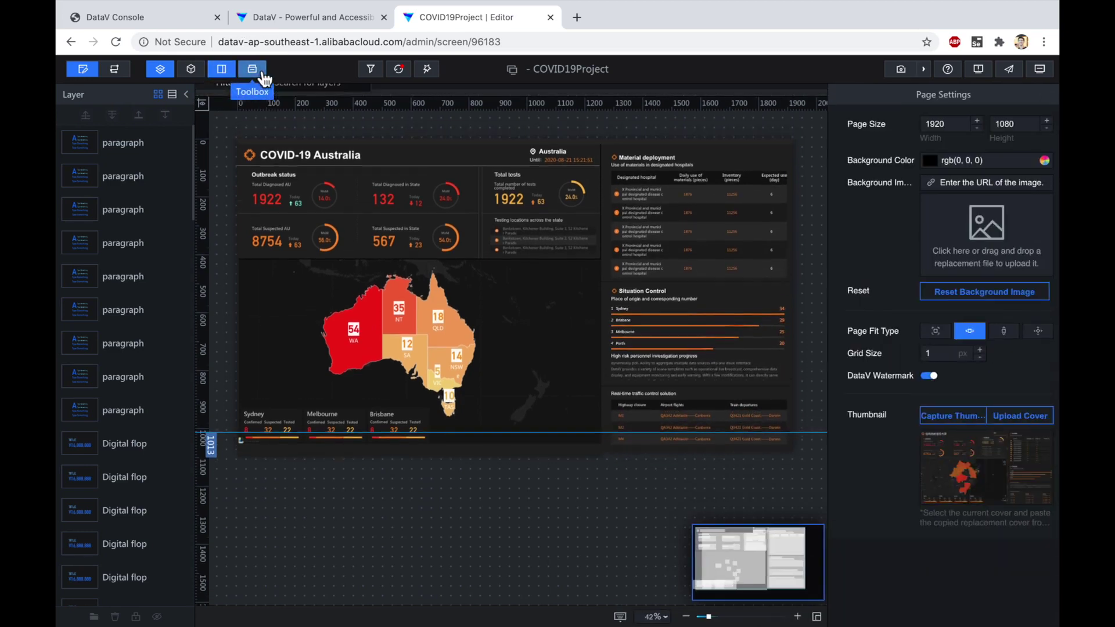
left_click(261, 76)
left_click(263, 77)
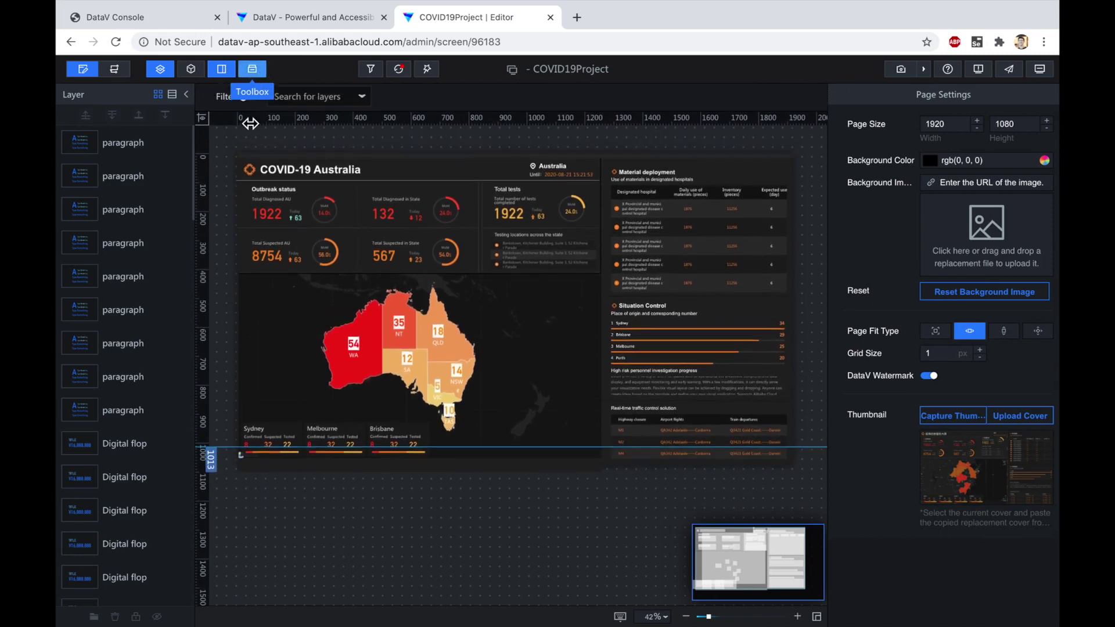
left_click(261, 75)
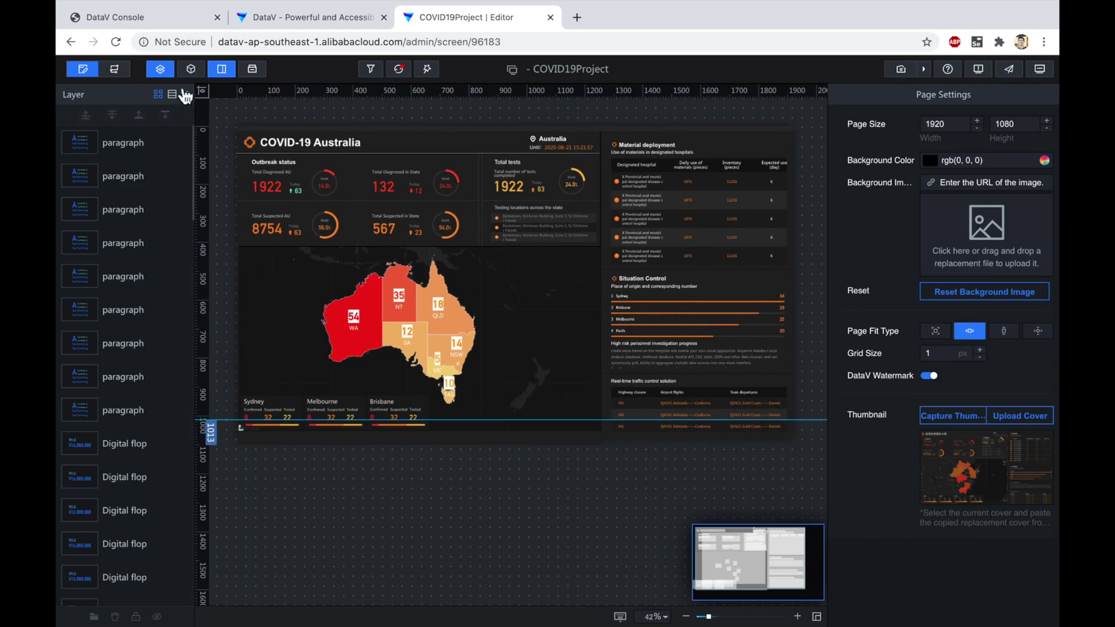
Toggle the layer list off and on, then scroll down to the Digital flop layers.
left_click(162, 75)
left_click(162, 76)
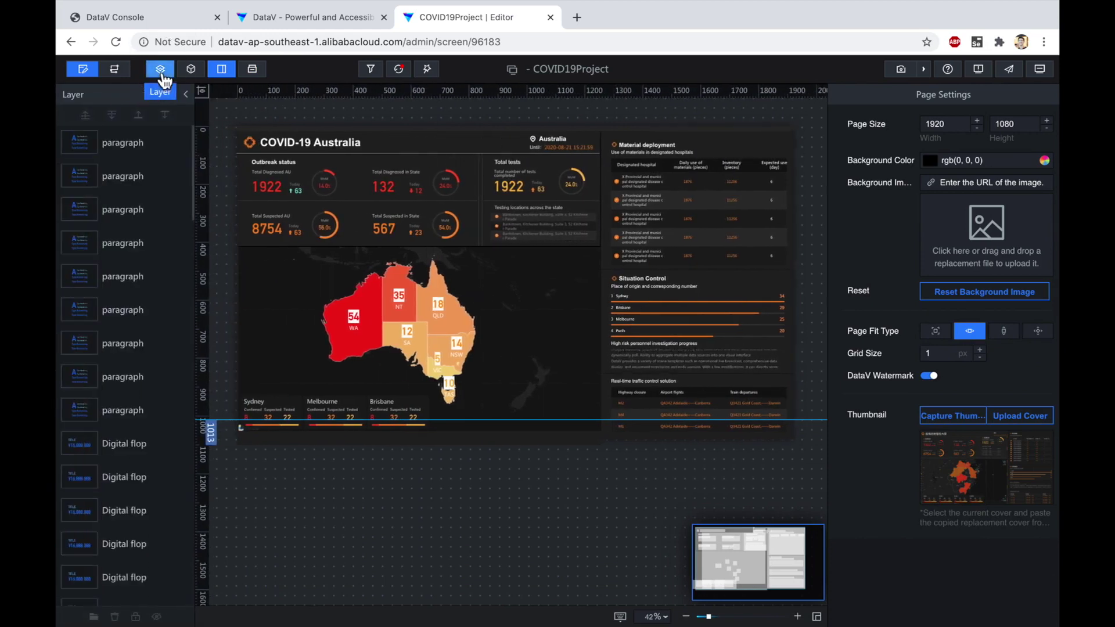
left_click(162, 75)
left_click(163, 75)
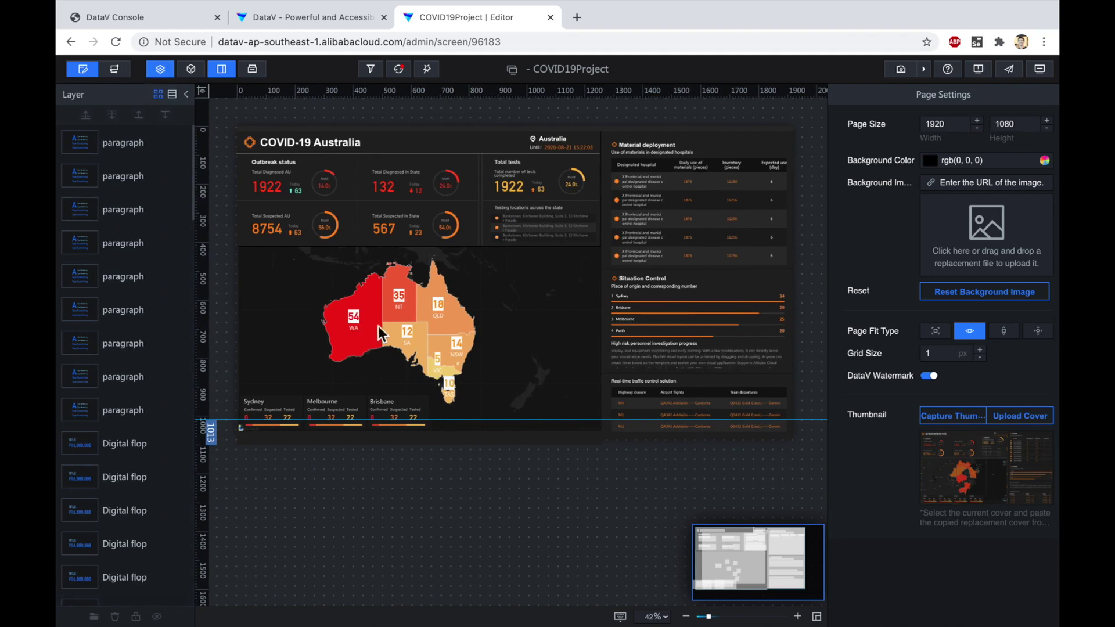
scroll(177, 285, "down", 5)
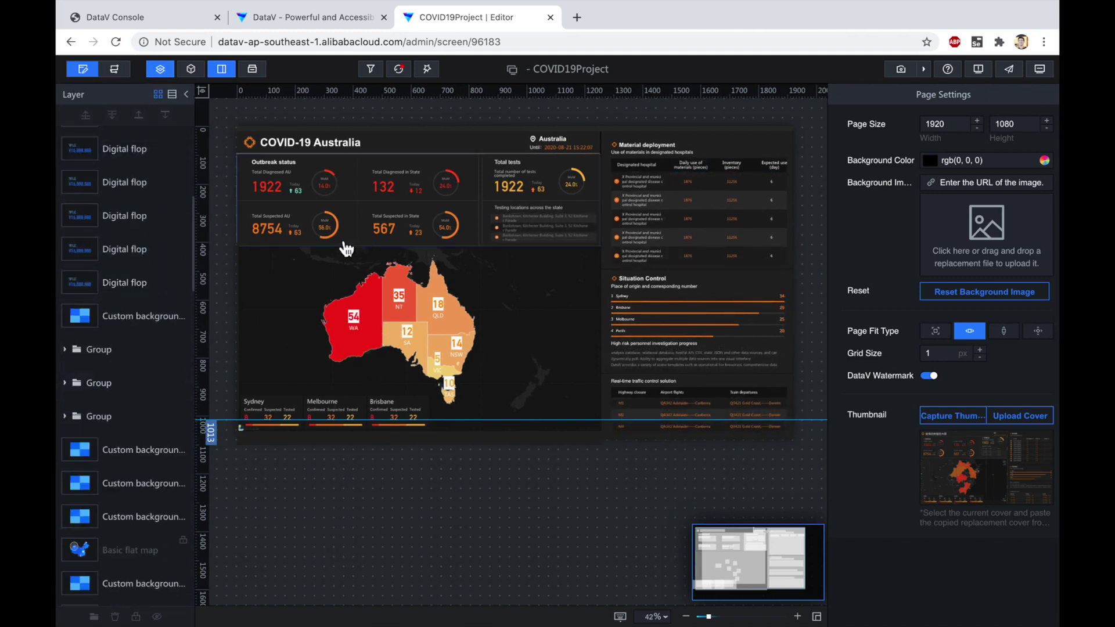
left_click(197, 74)
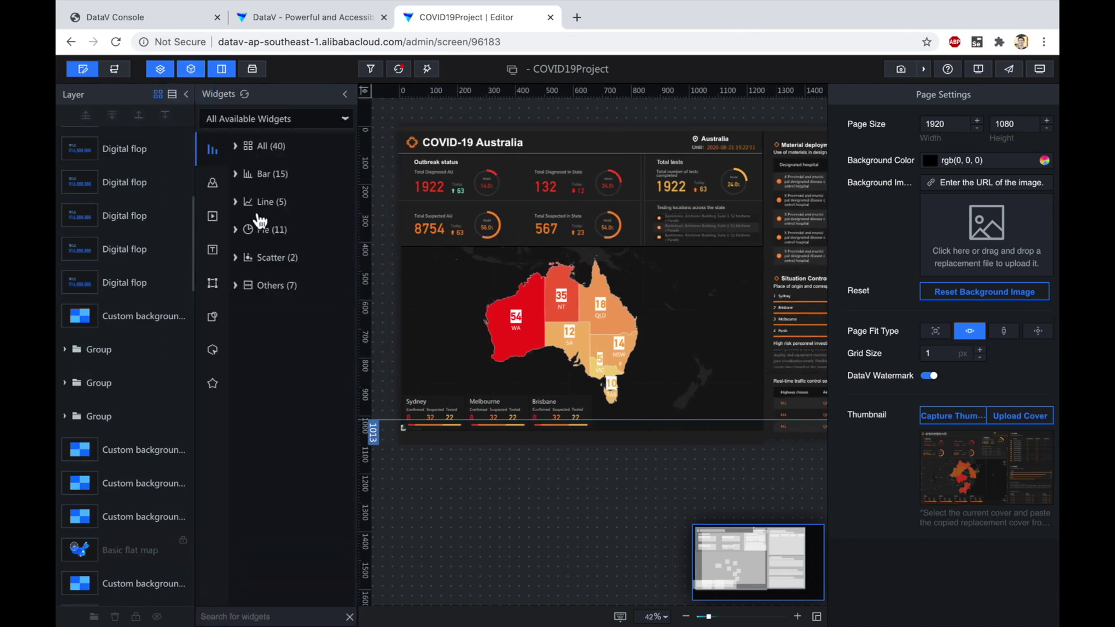
left_click(214, 185)
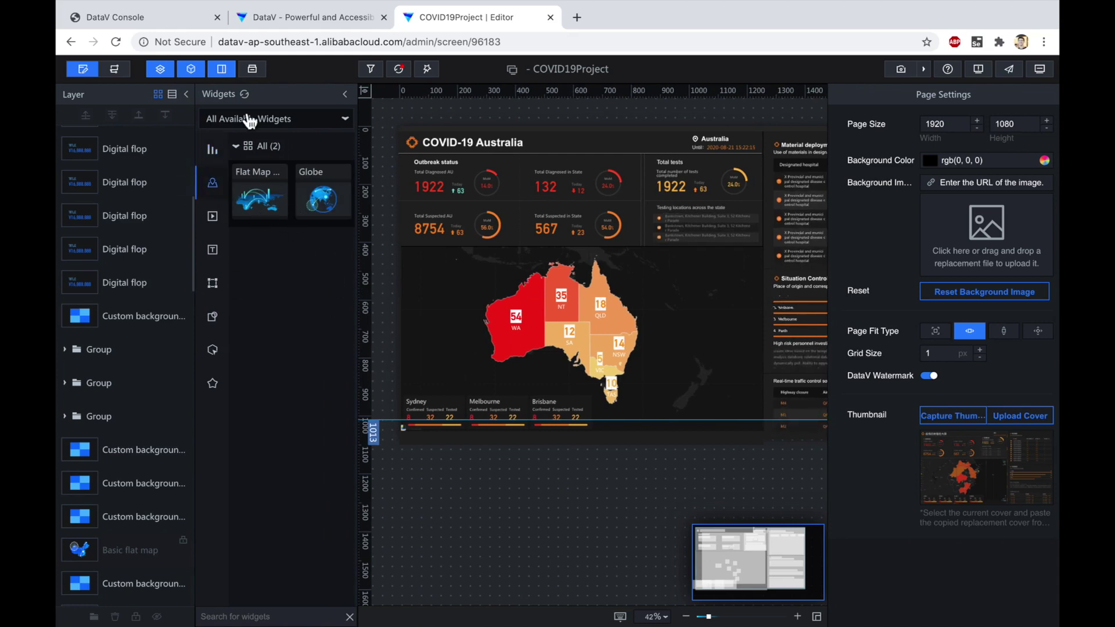
left_click(201, 71)
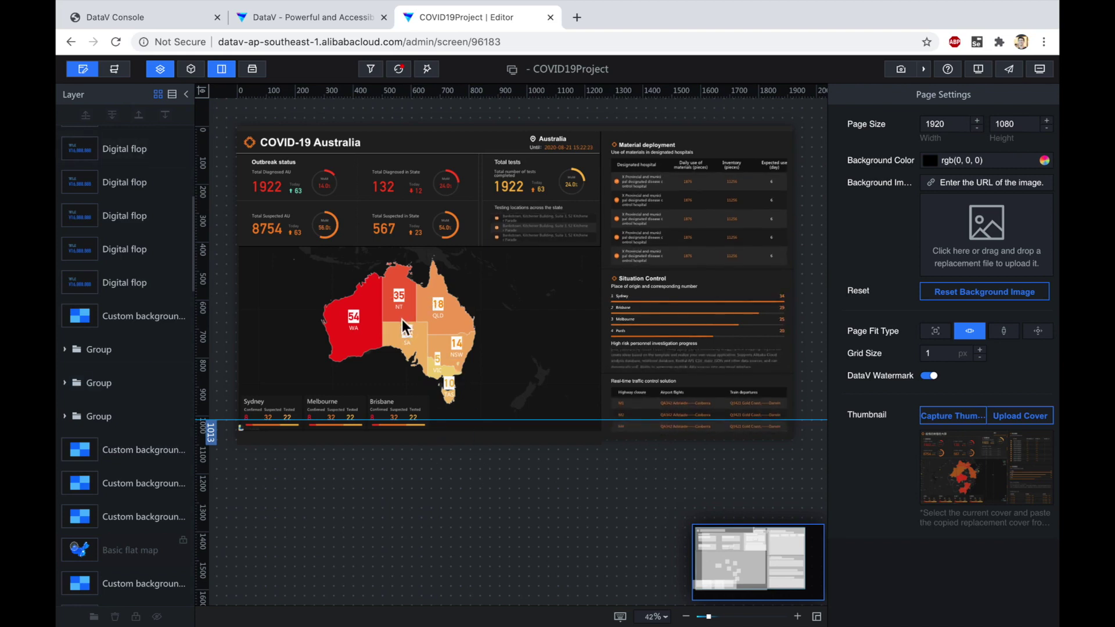
Select the SA '12' digital flop and try its rotation and position settings.
left_click(413, 348)
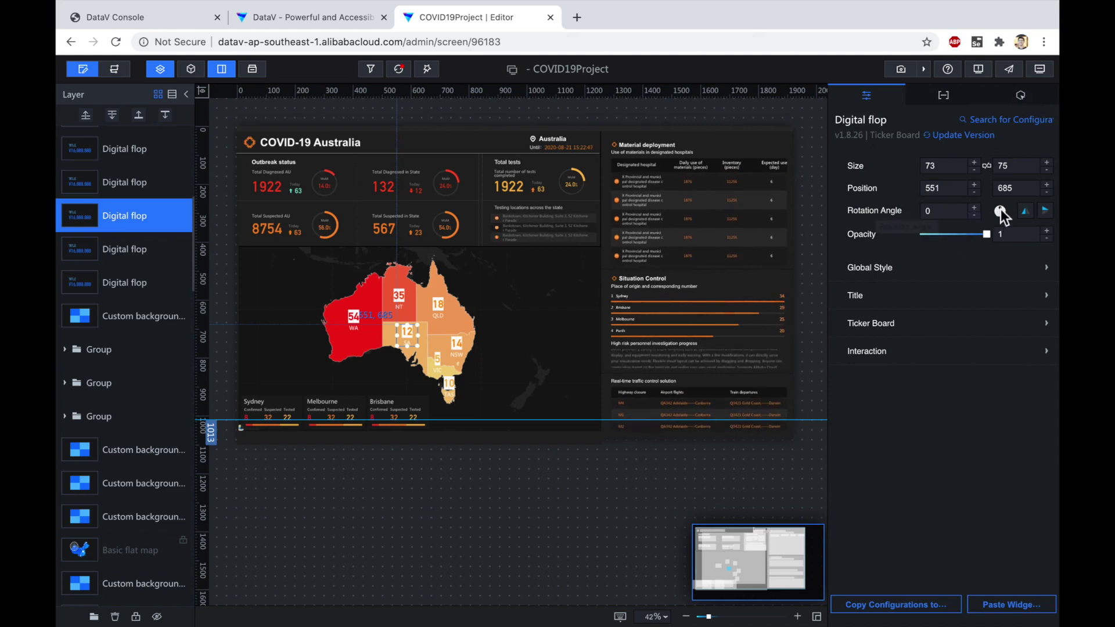
left_click_drag(1001, 208, 1000, 206)
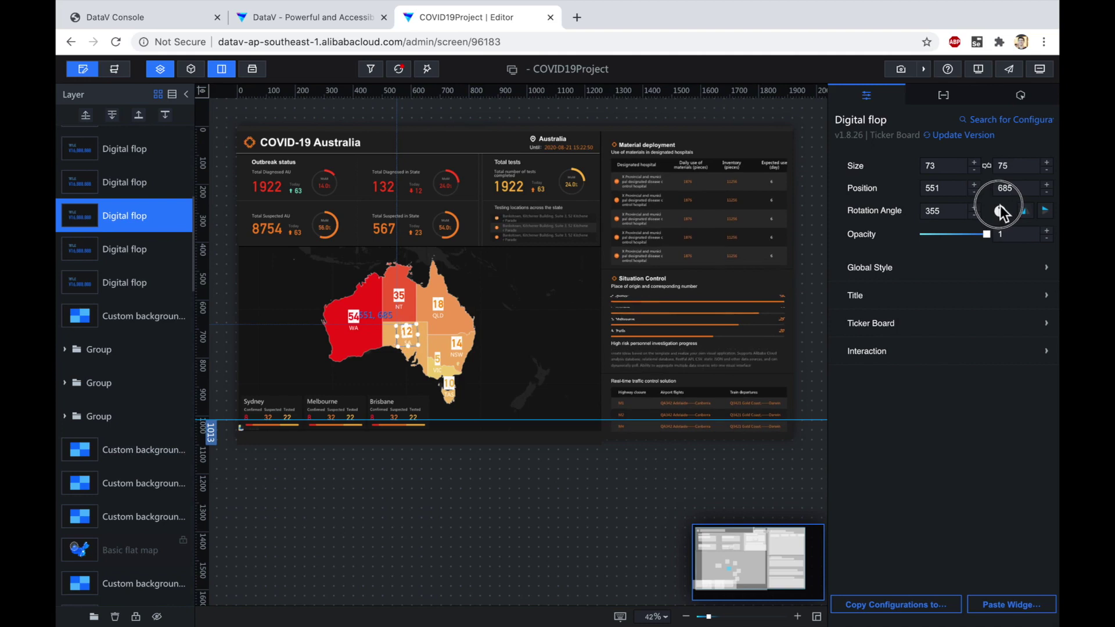
double_click(950, 211)
left_click(947, 194)
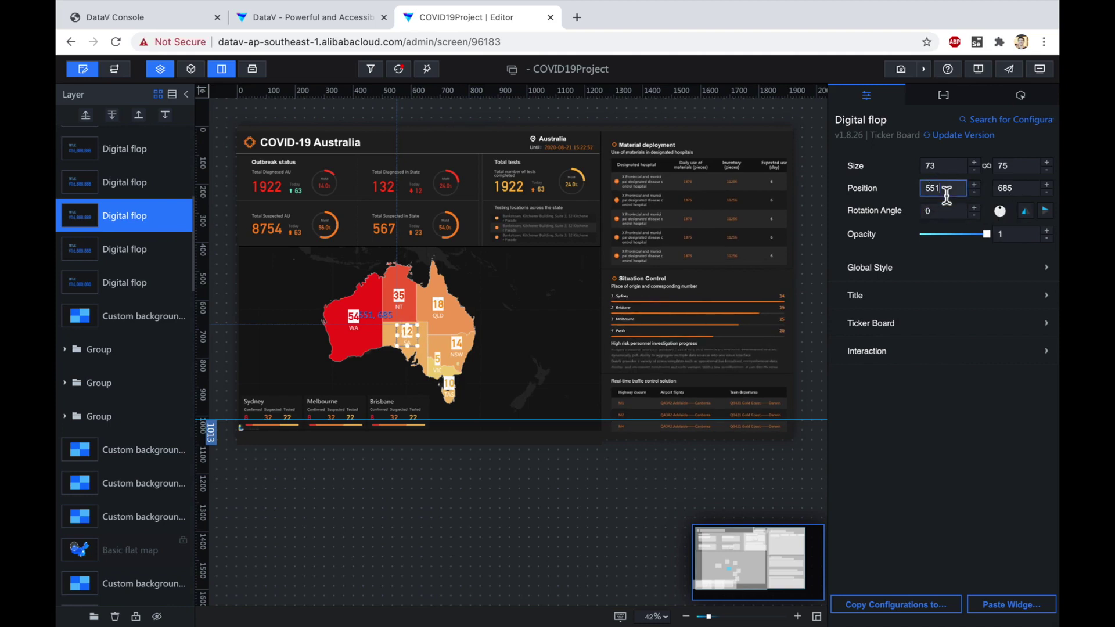
Inspect the SA flop's Global Style font and its Title settings at size 18.
left_click(898, 270)
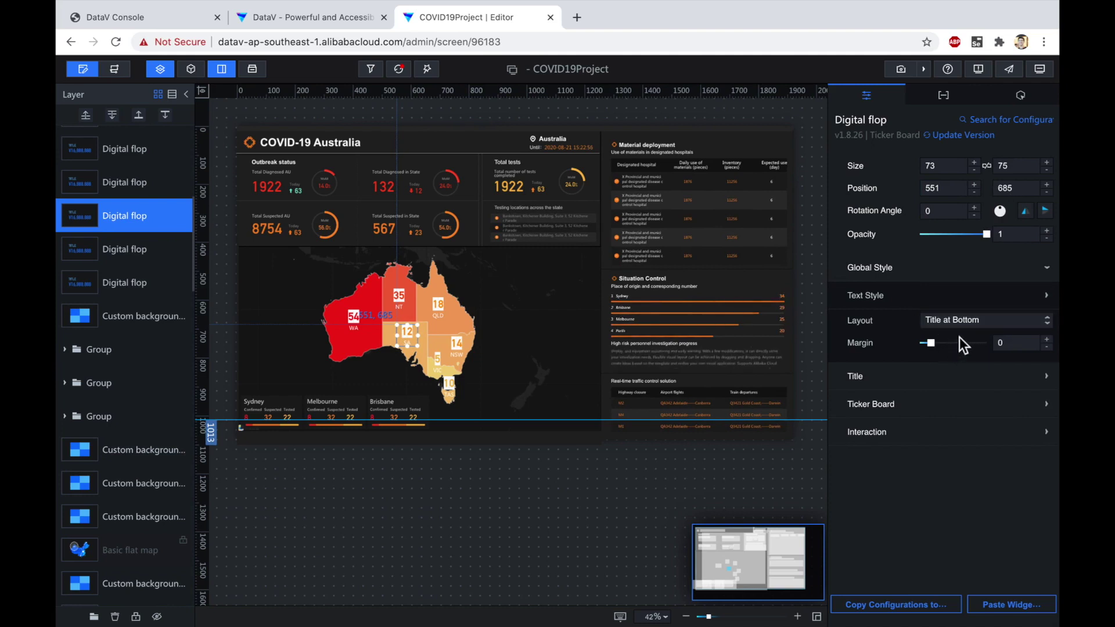
left_click(921, 301)
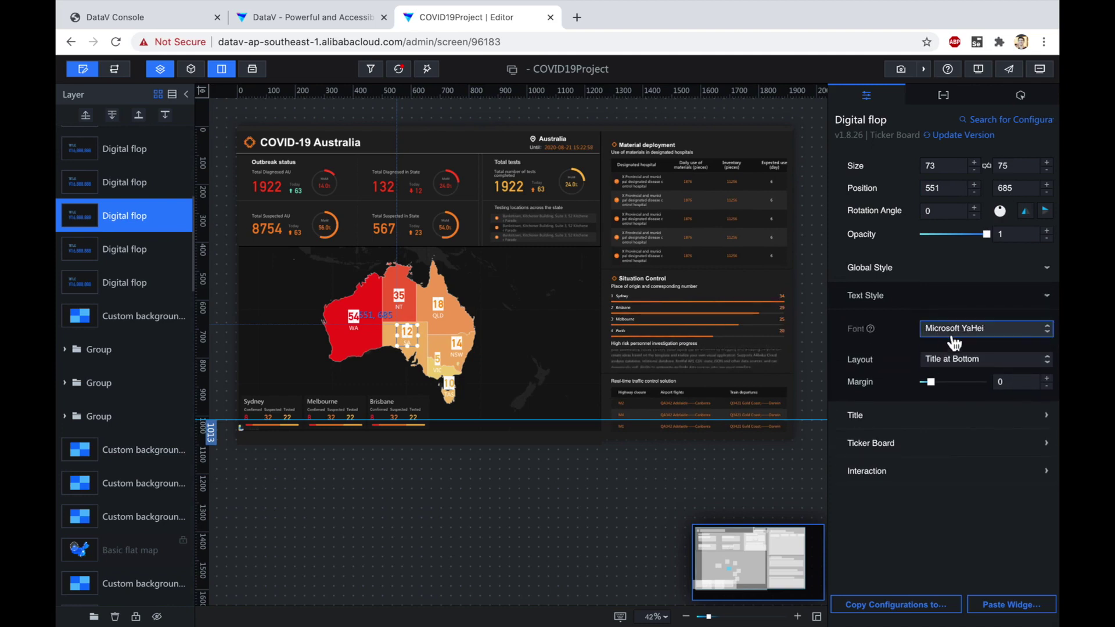
left_click(873, 301)
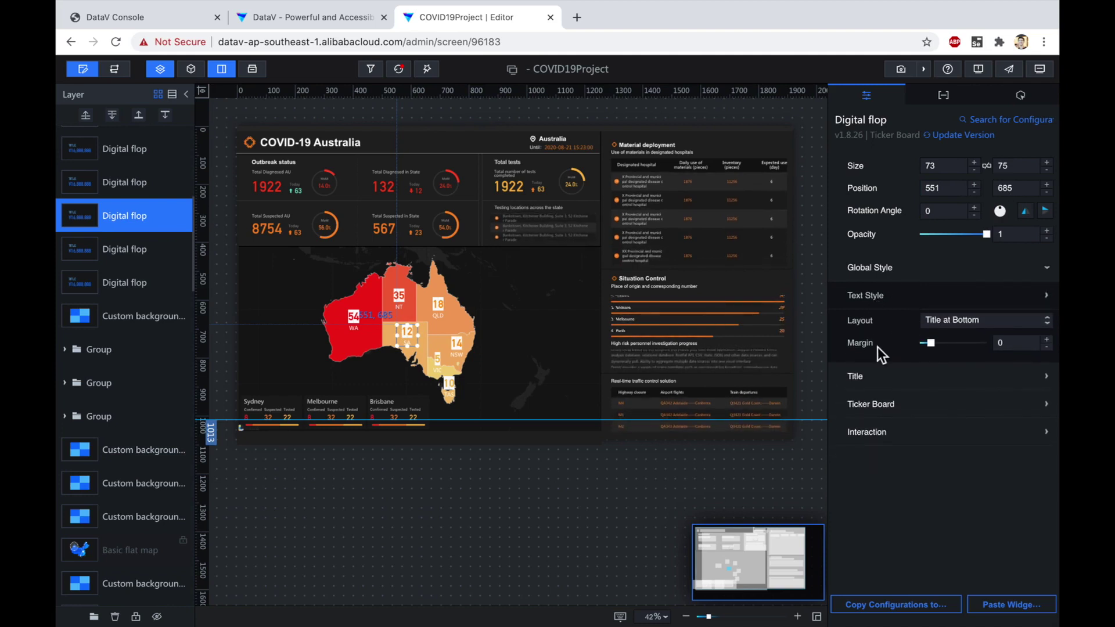
left_click(912, 386)
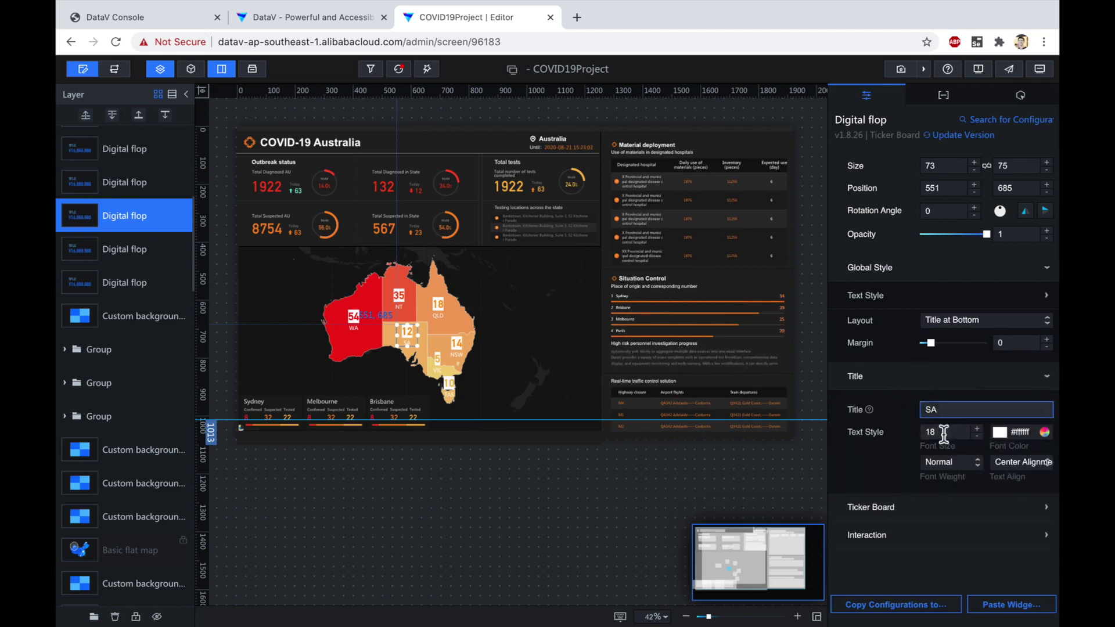
left_click(873, 456)
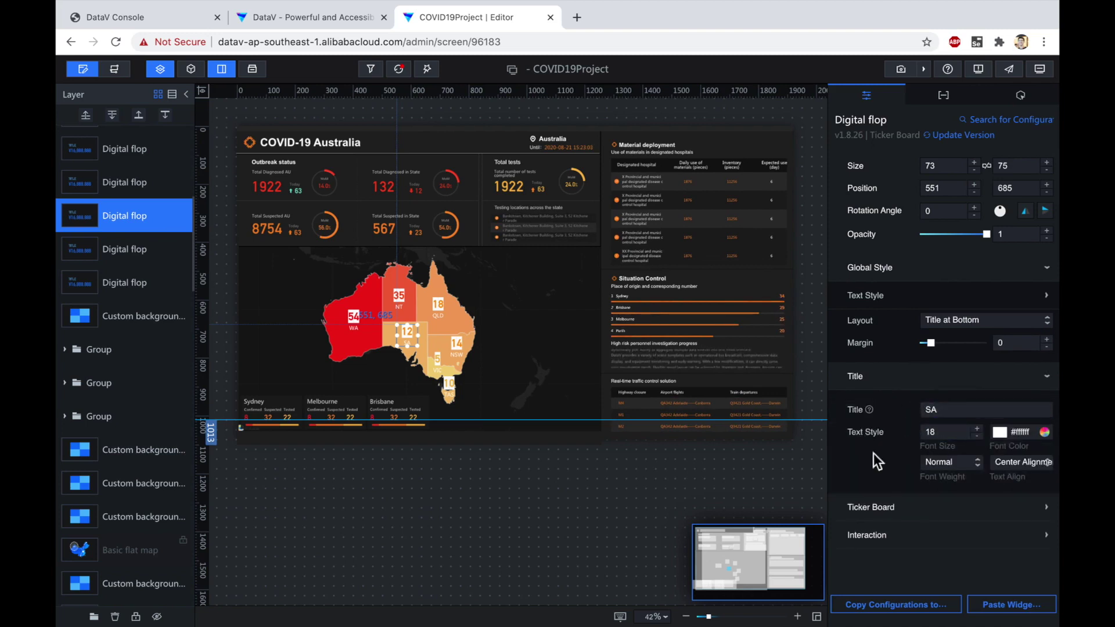
left_click(942, 437)
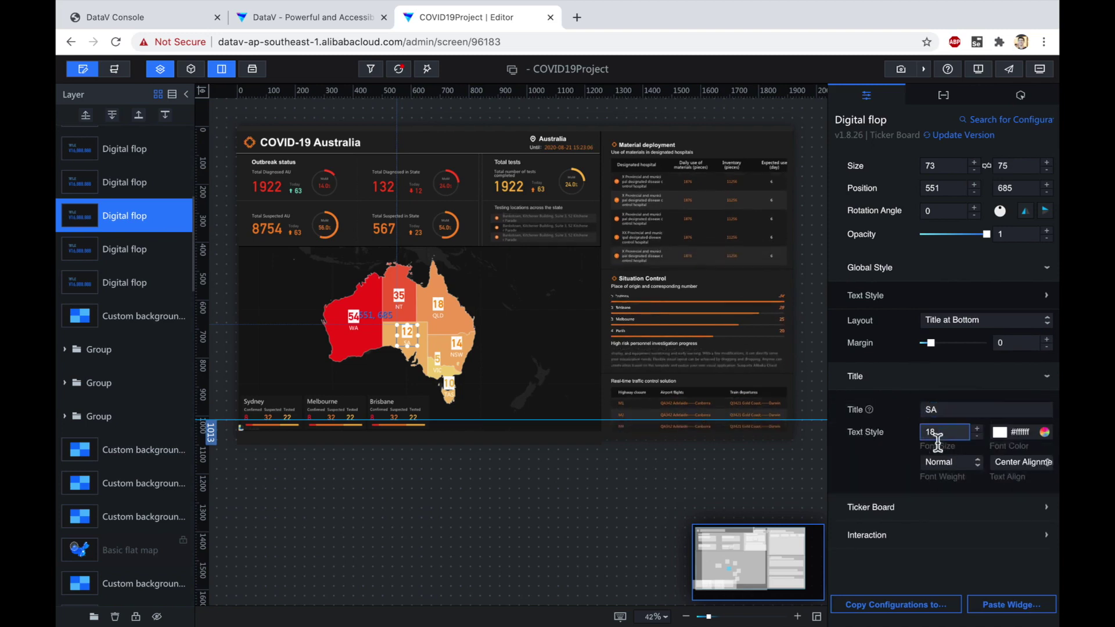
Review the Ticker Board, Suffix and Interaction settings, then view the flop's data settings.
left_click(886, 514)
scroll(875, 452, "down", 2)
scroll(871, 490, "down", 1)
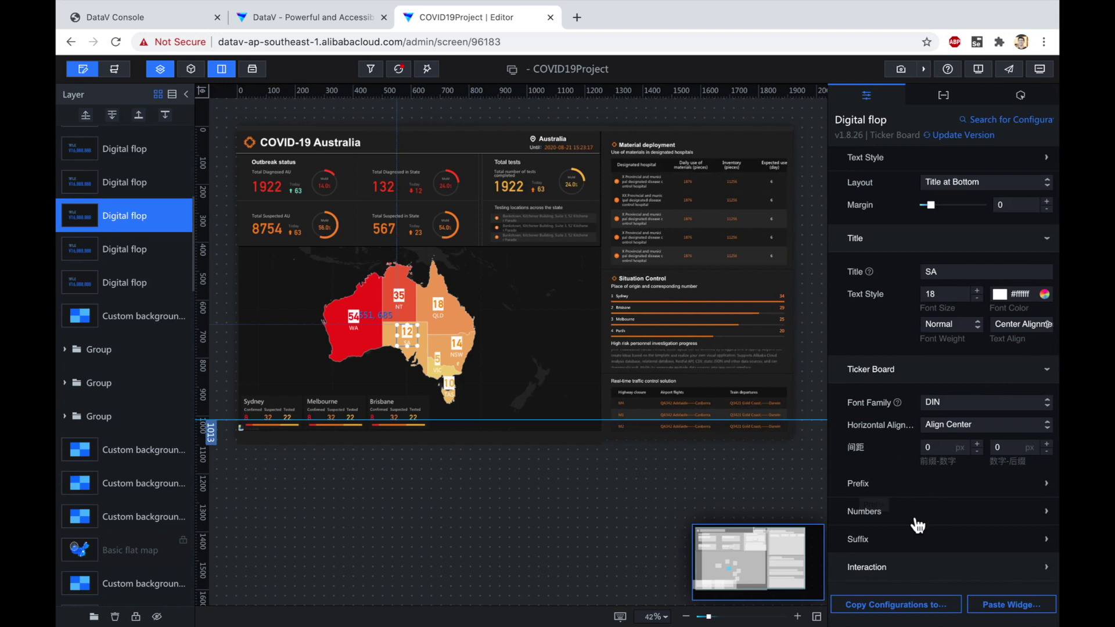
left_click(866, 541)
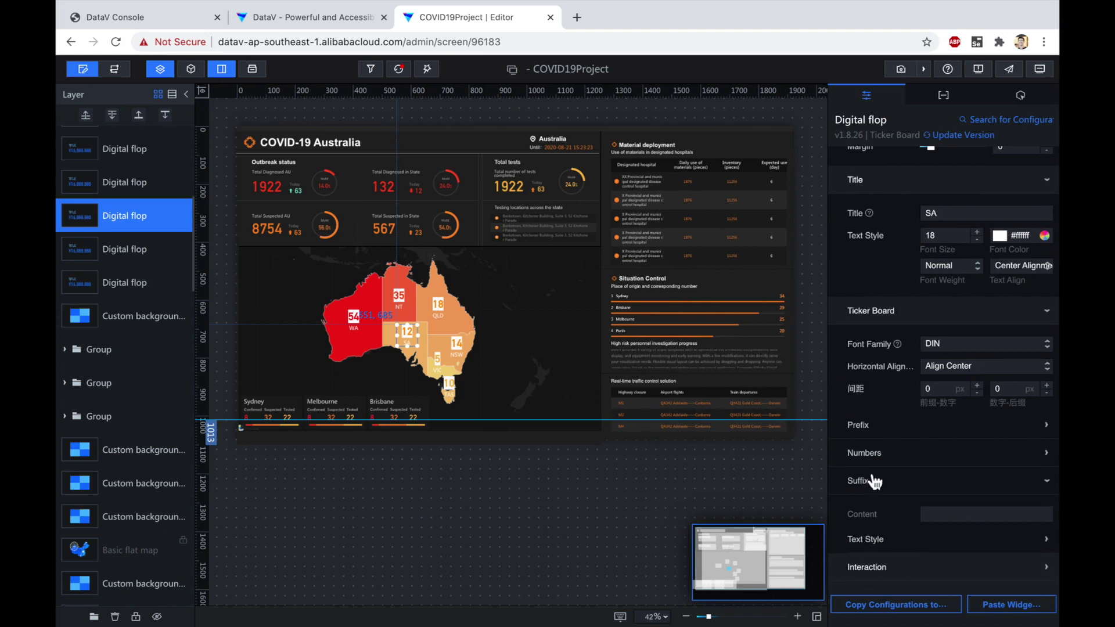
left_click(874, 481)
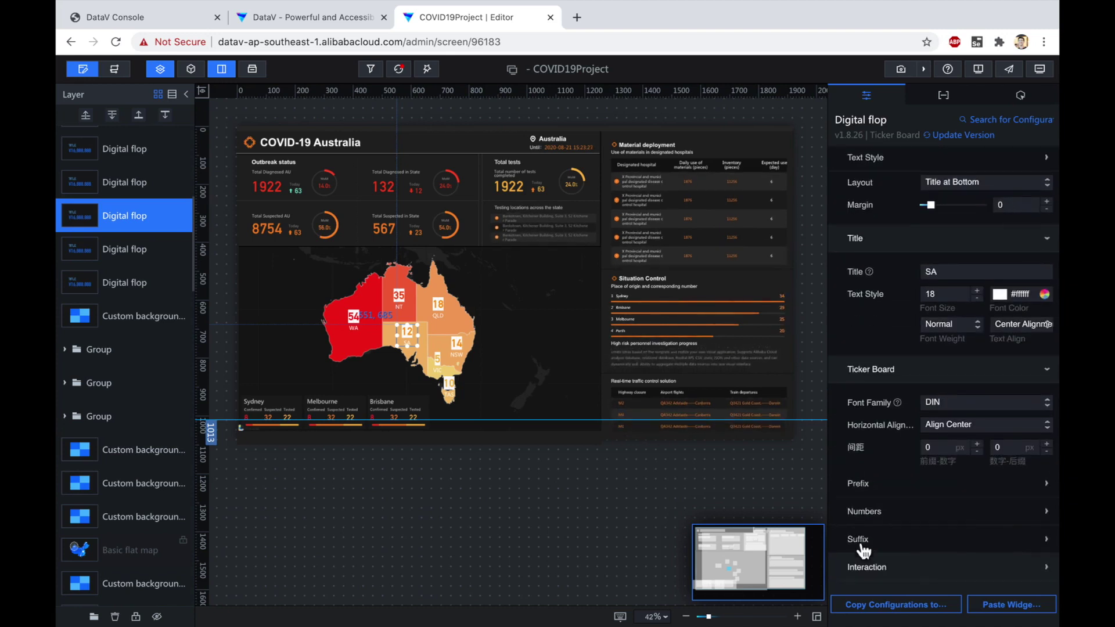
left_click(865, 578)
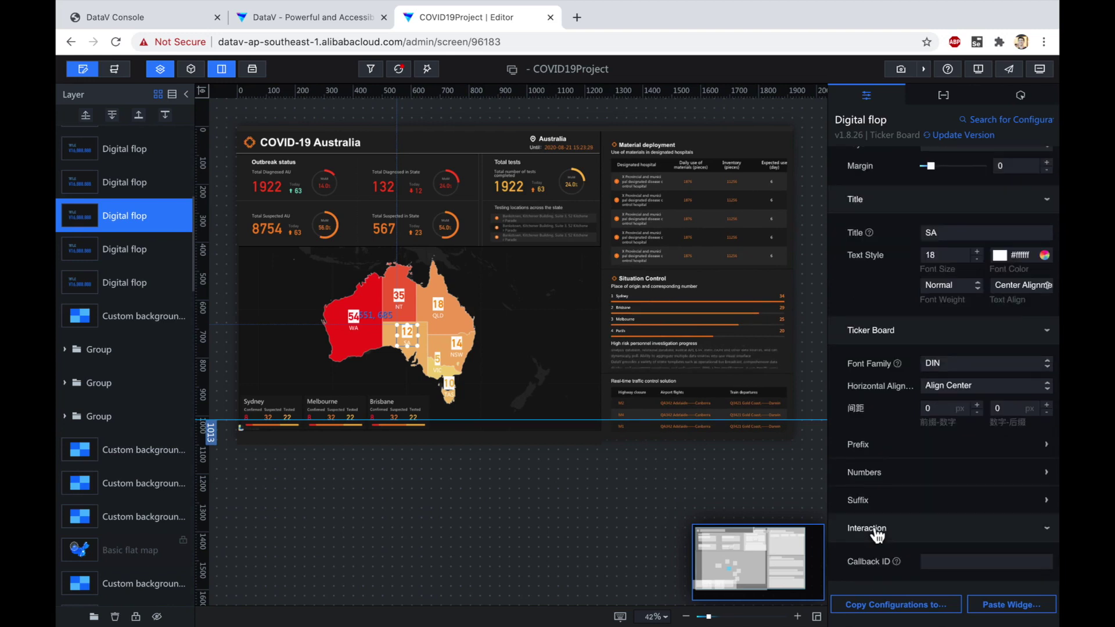
left_click(956, 567)
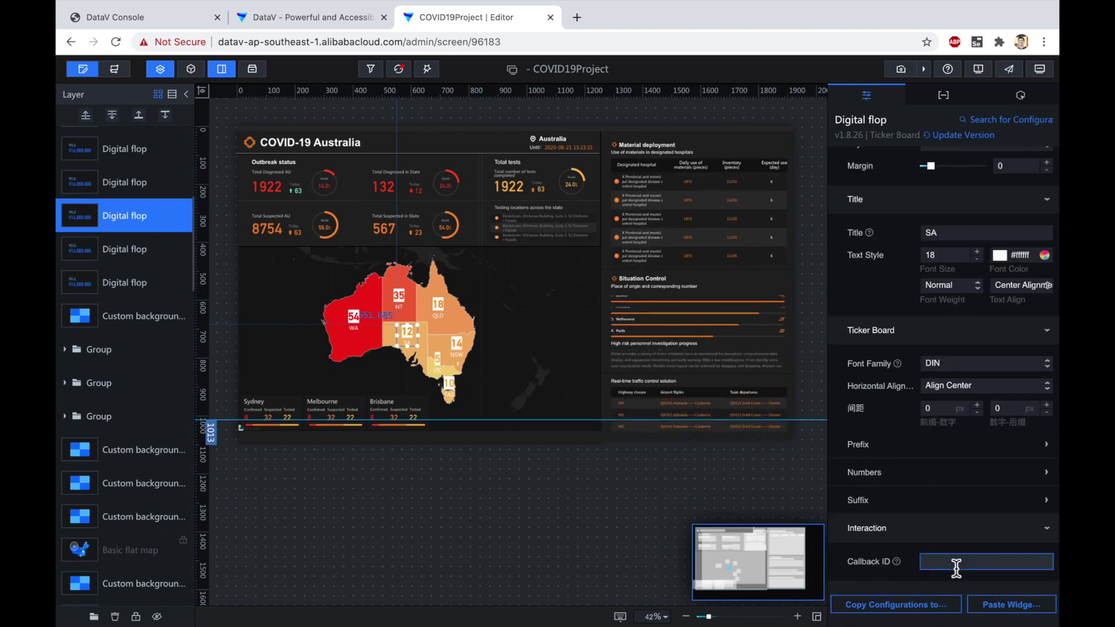
mouse_move(899, 569)
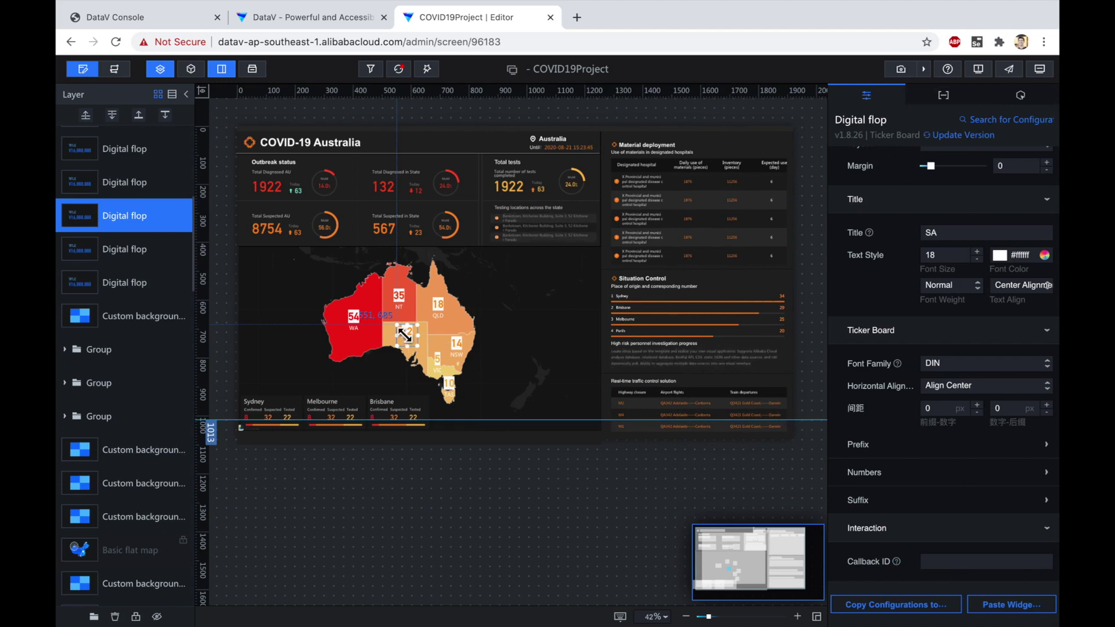
left_click(950, 104)
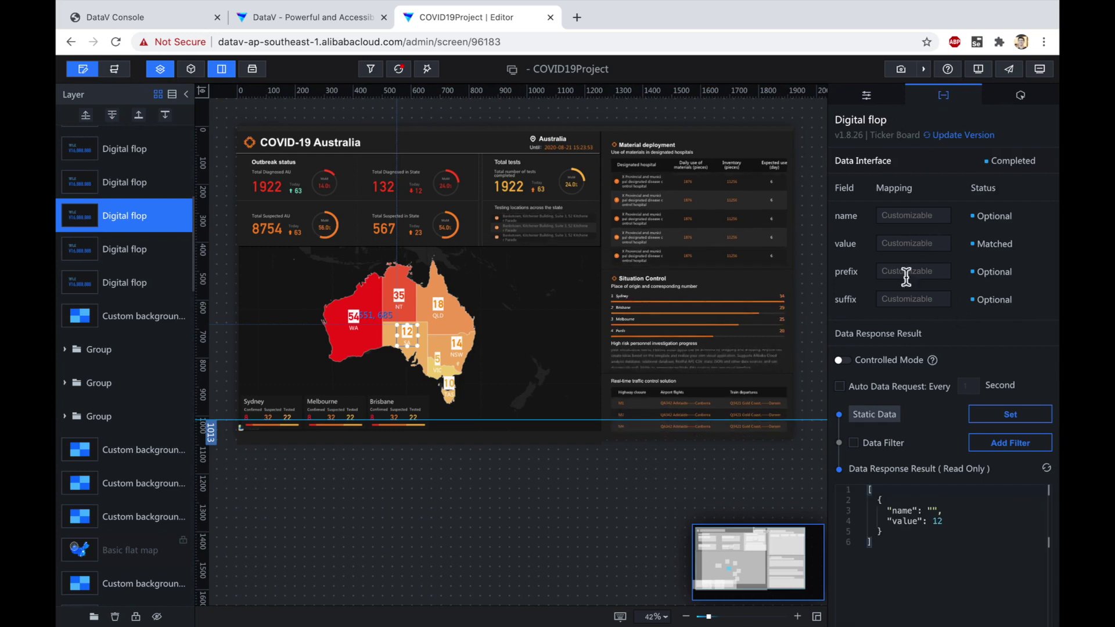
Change the SA flop's static data value from 12 to 35 and close Configure Datasource.
left_click(901, 540)
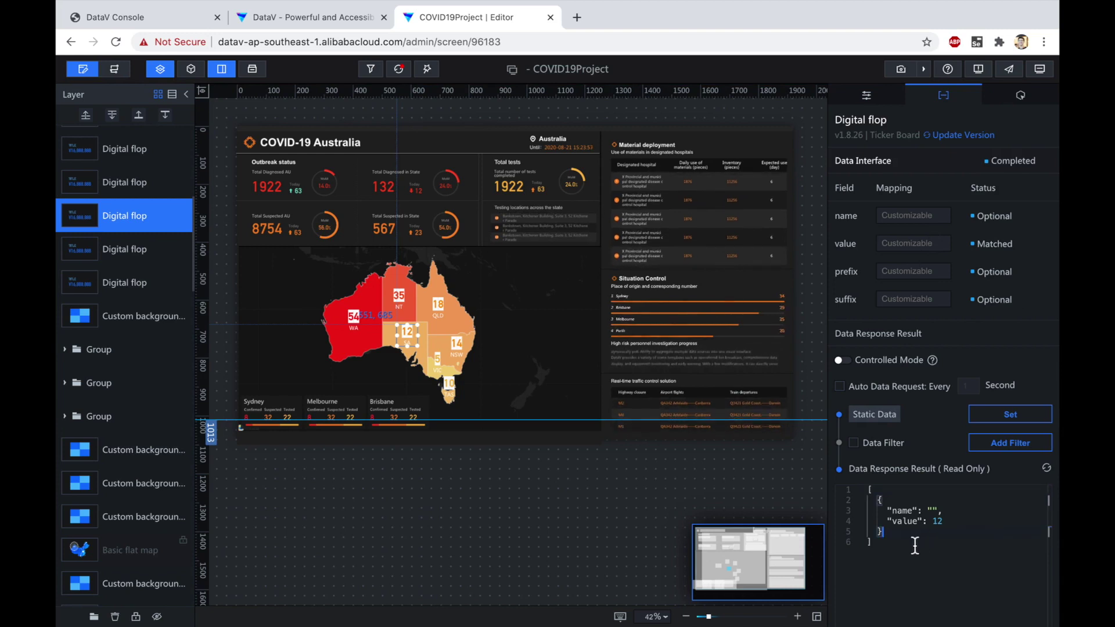
left_click_drag(914, 556, 806, 479)
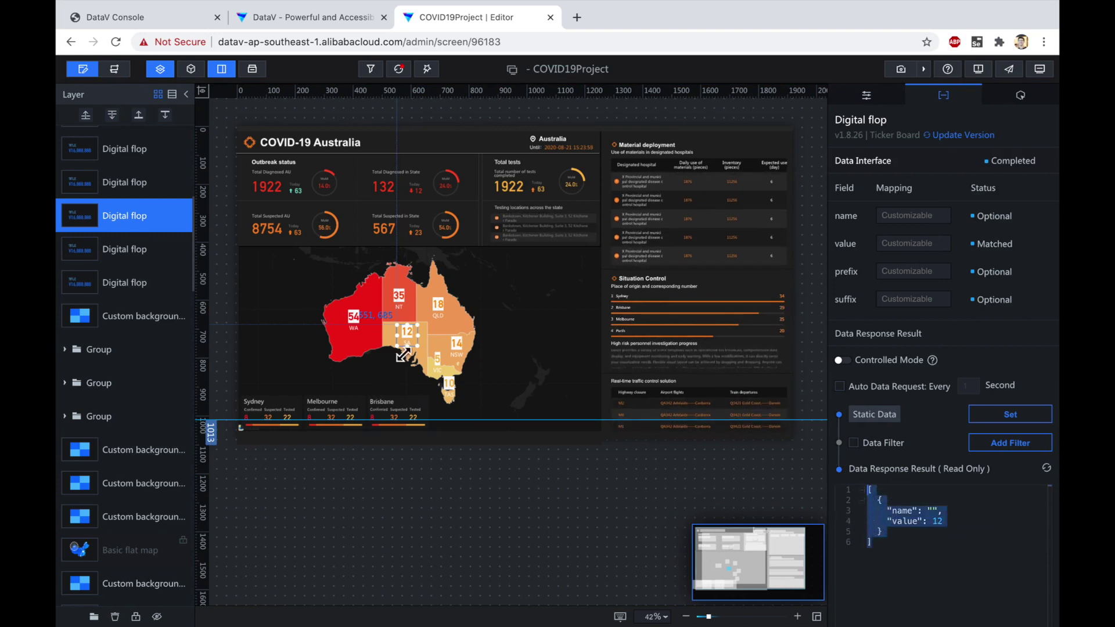
left_click_drag(946, 524, 869, 524)
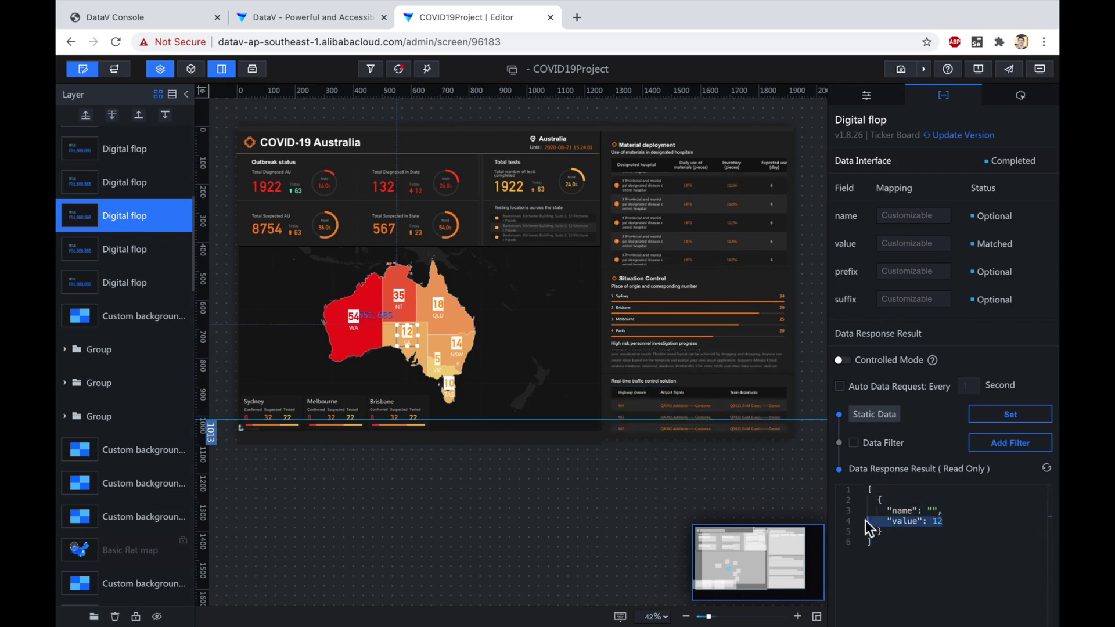
left_click(895, 560)
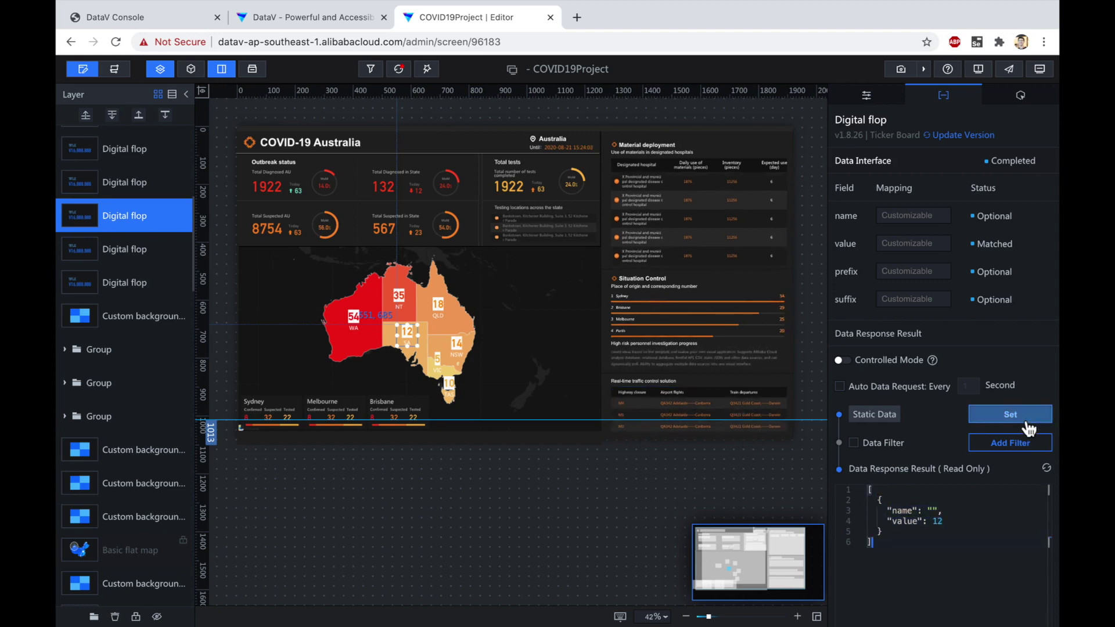
left_click(1016, 416)
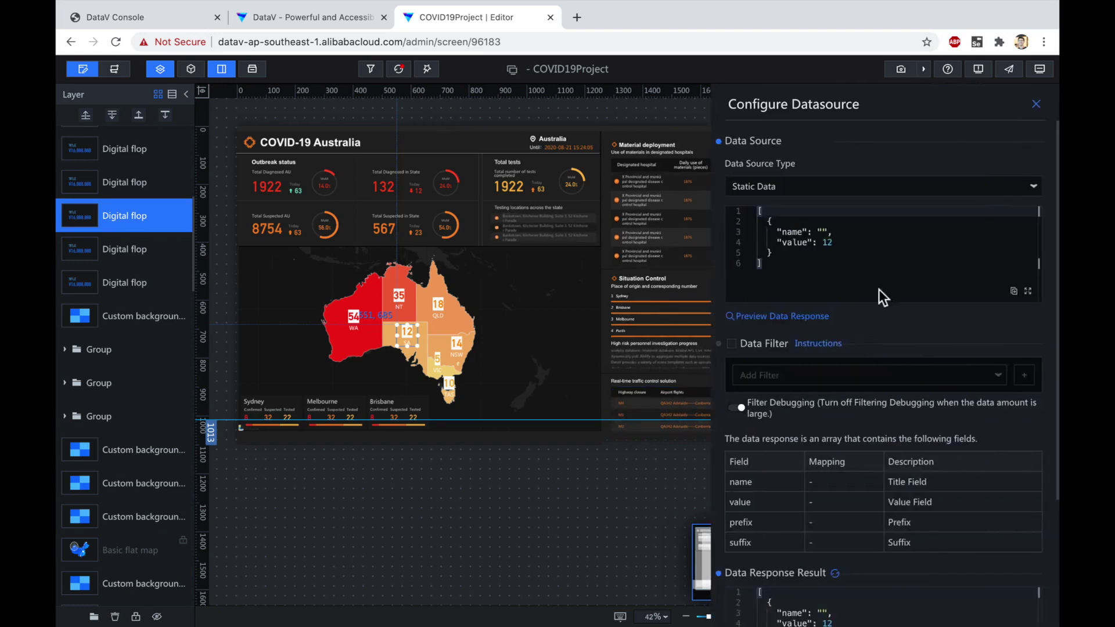
left_click(834, 243)
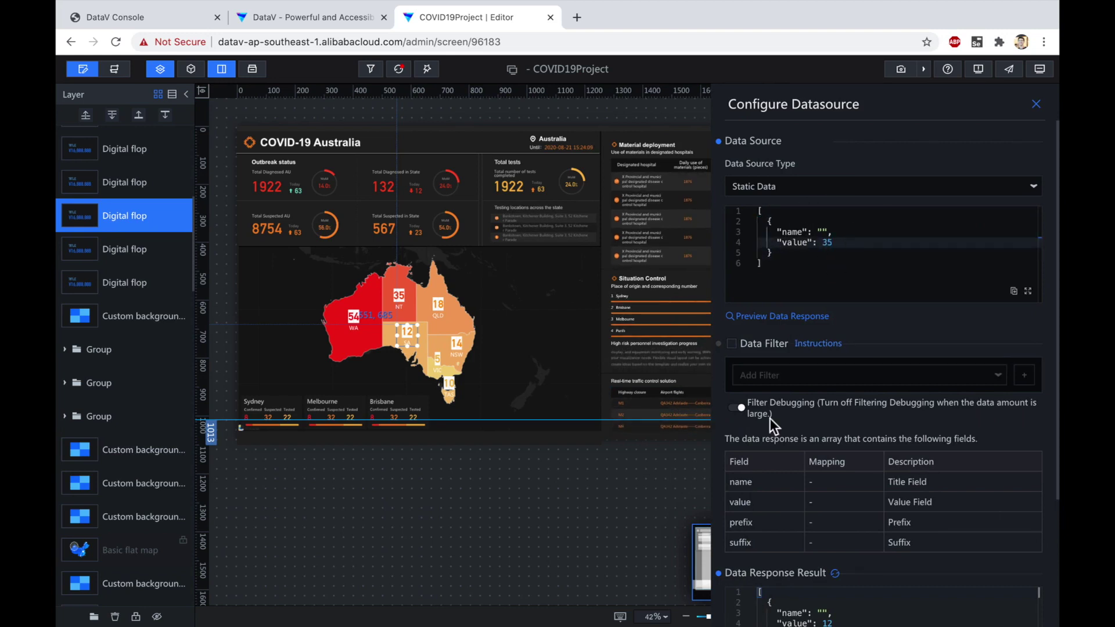
scroll(770, 418, "down", 3)
left_click(1036, 104)
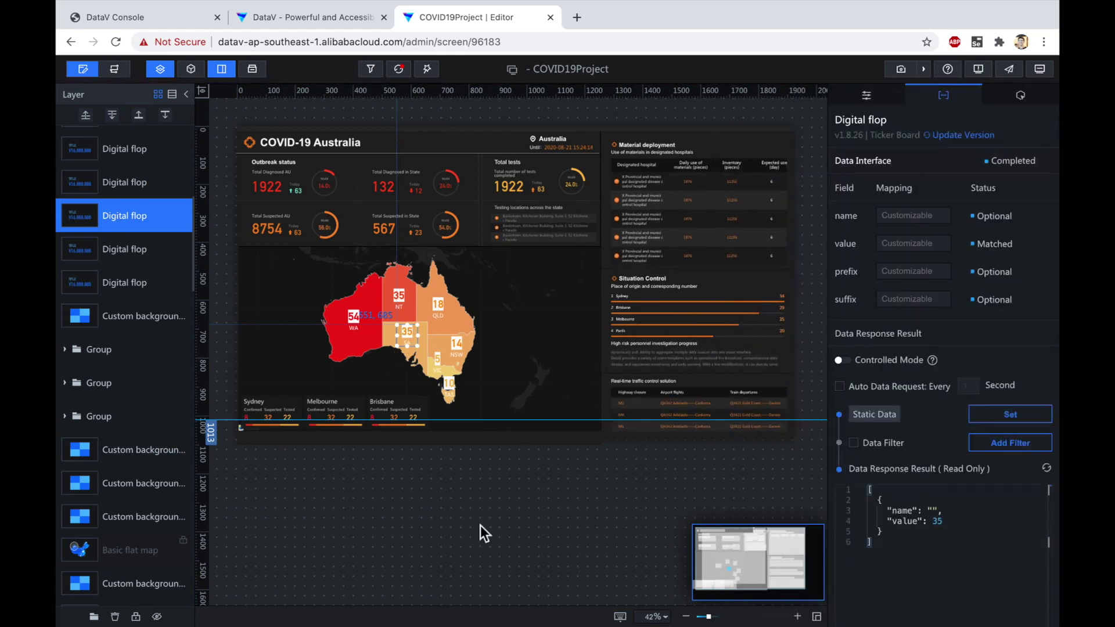
Deselect everything, then reselect the SA digital flop on the map.
left_click(472, 506)
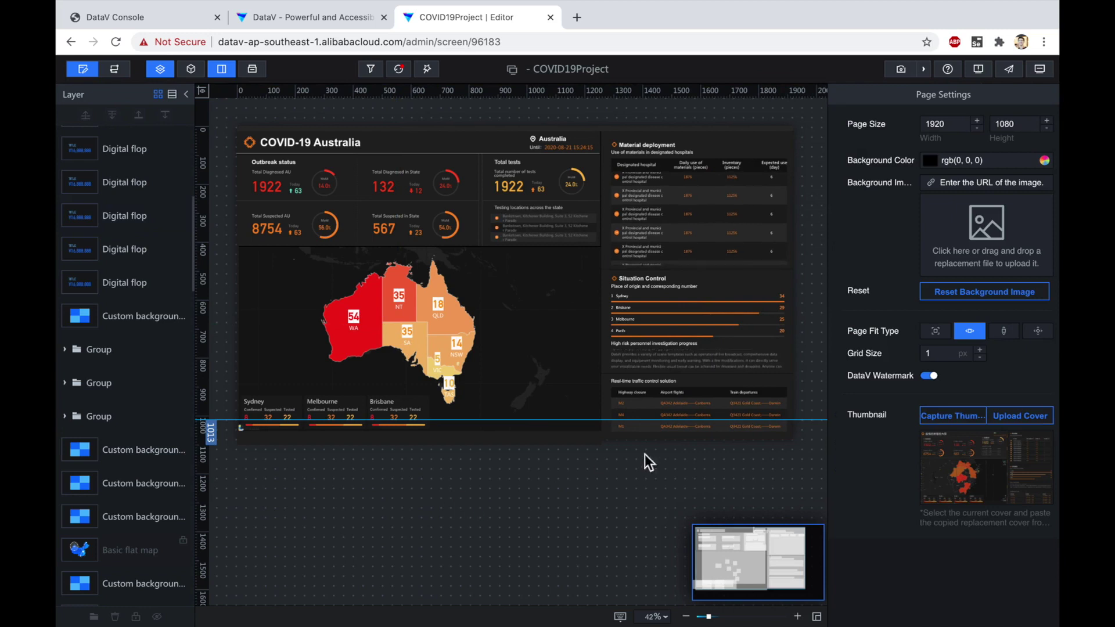
left_click(406, 334)
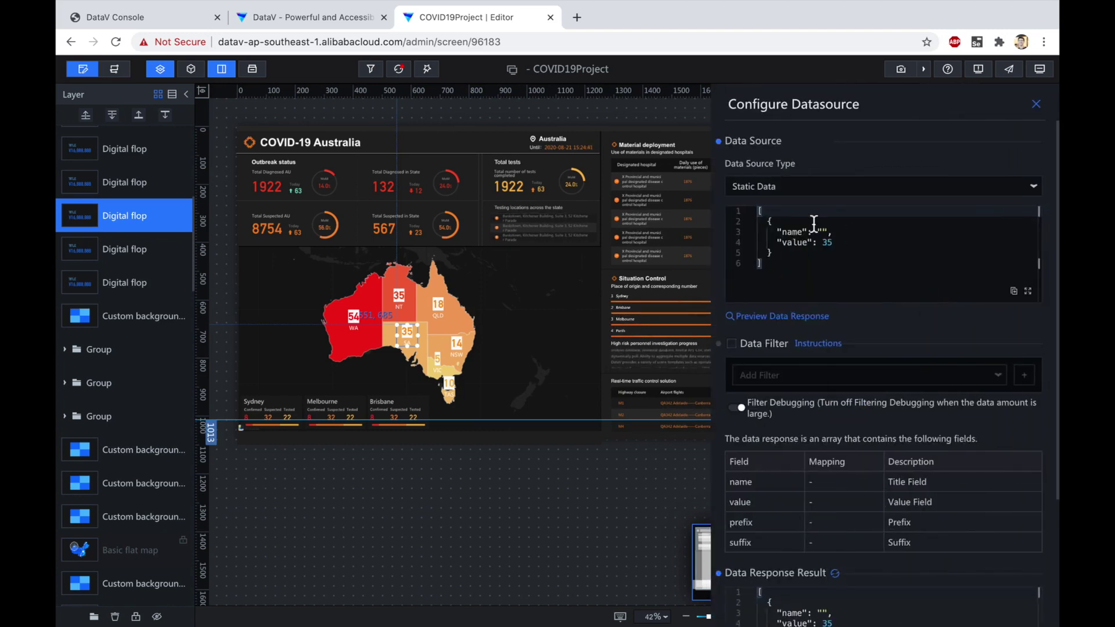
Browse data source types, keep Static Data, close the panel, and select the Total Diagnosed group.
left_click(796, 192)
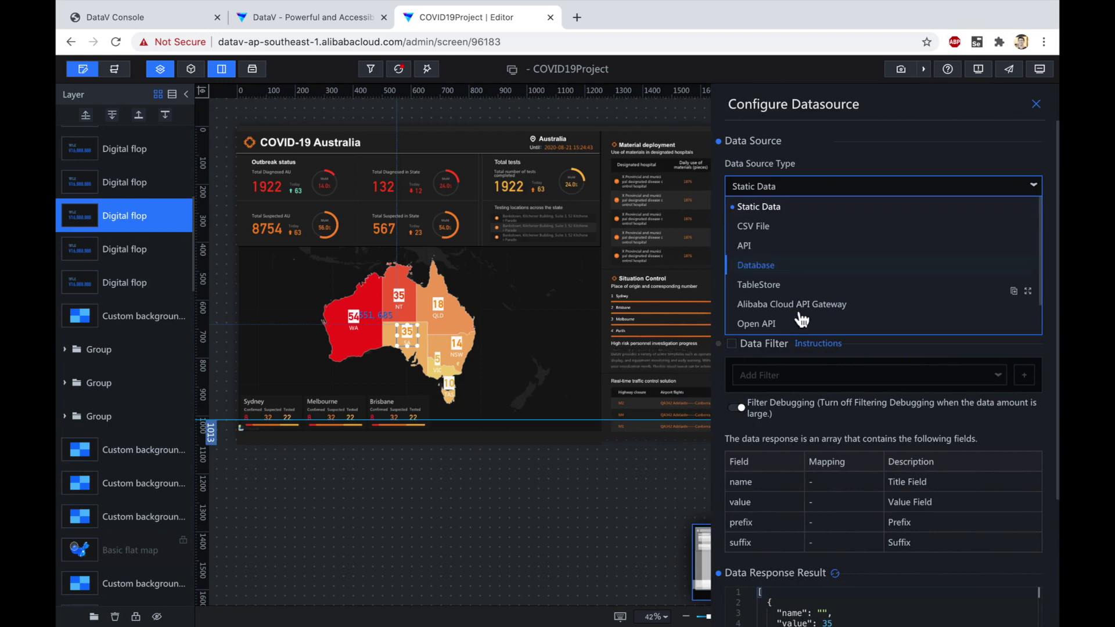
scroll(802, 310, "down", 2)
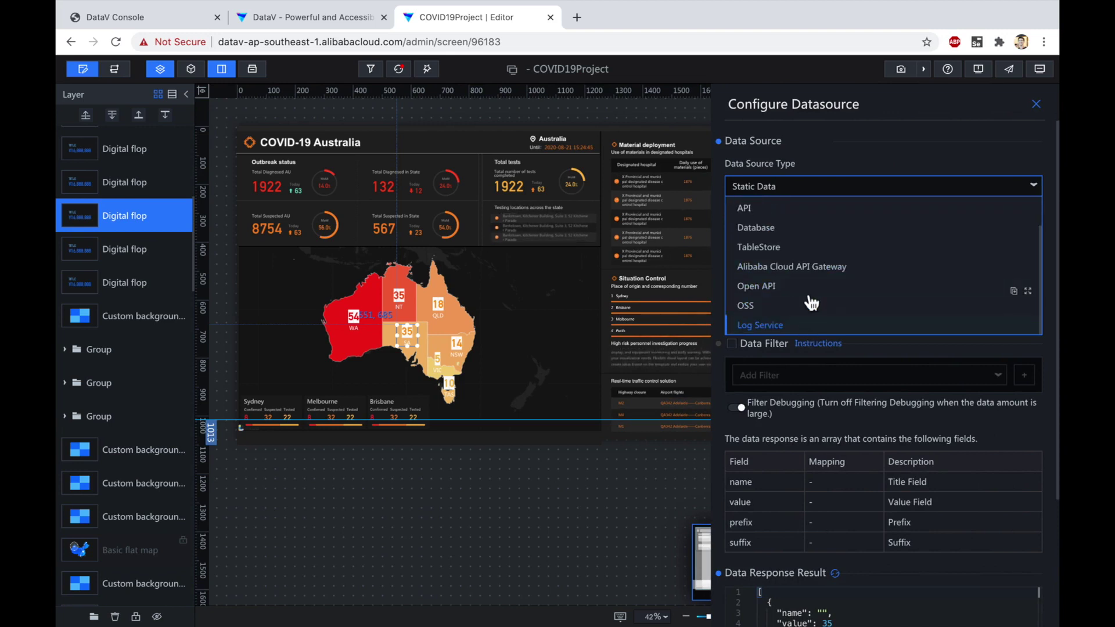
scroll(816, 293, "up", 2)
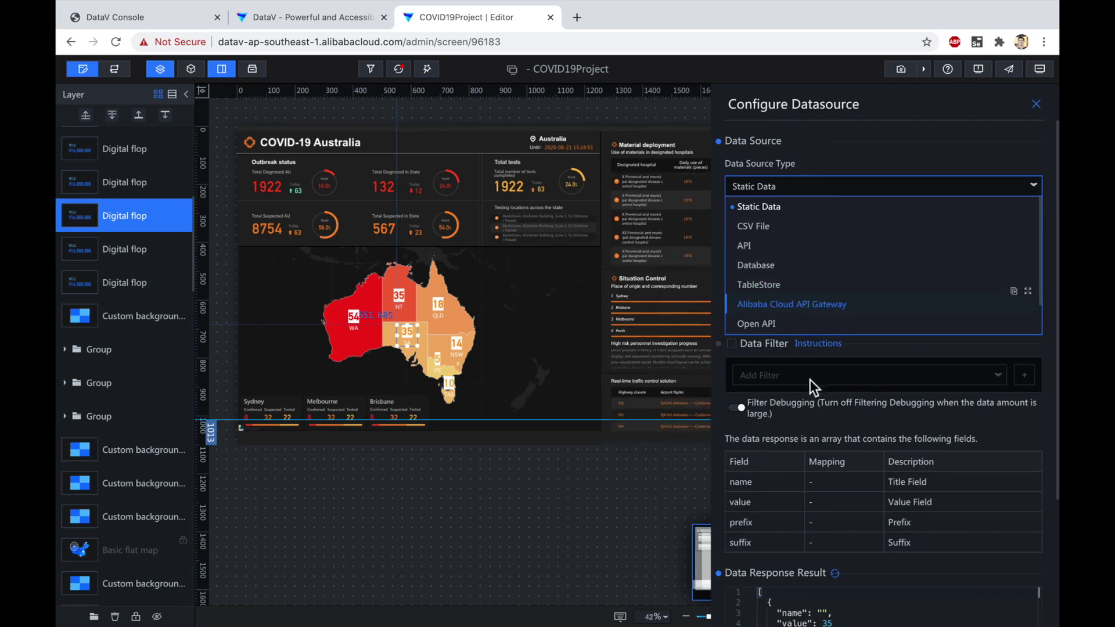
left_click(831, 413)
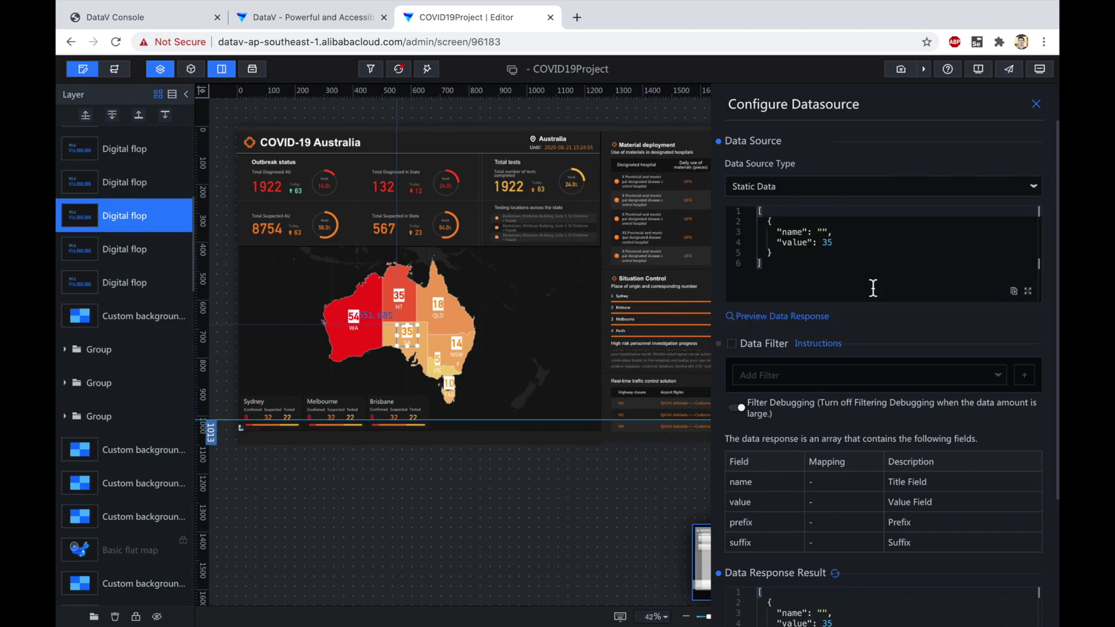
left_click(580, 489)
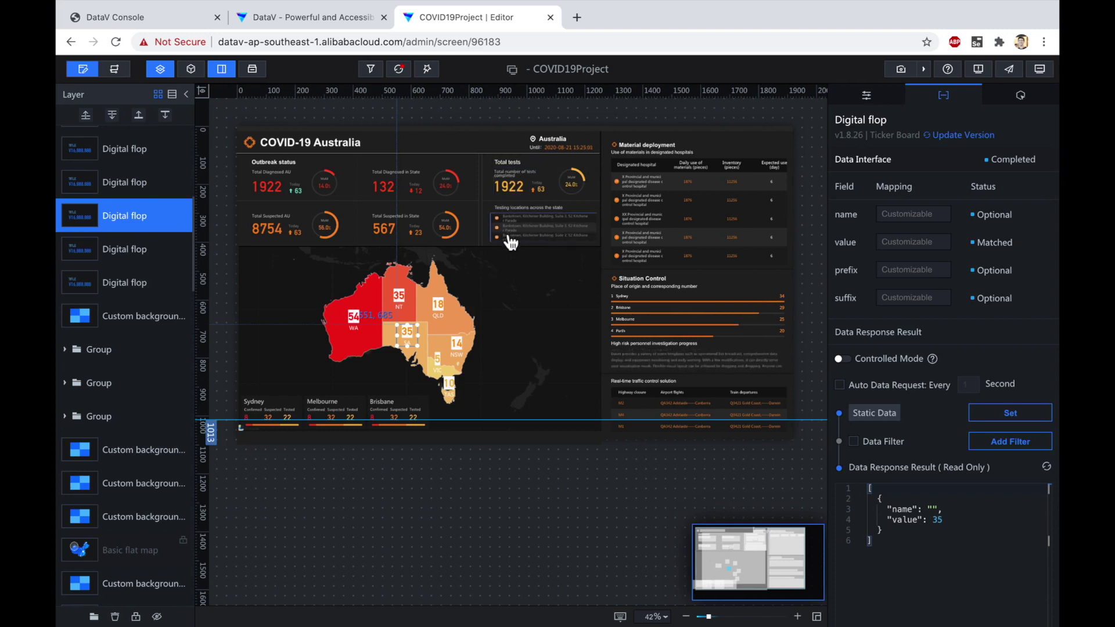
left_click(273, 198)
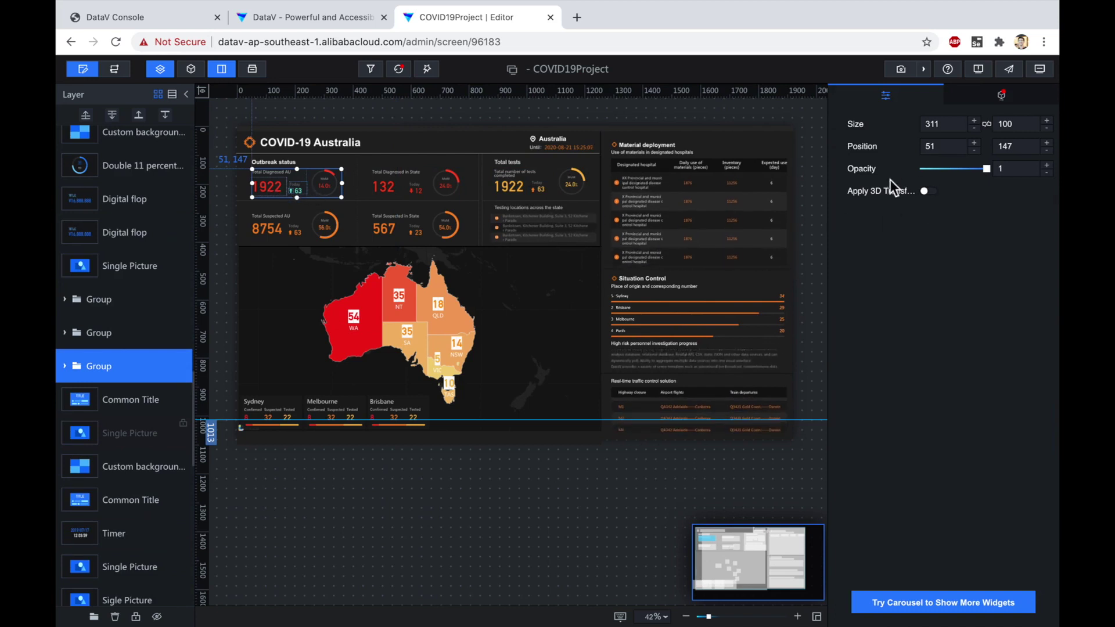
Select the 1922 digital flop and browse its Title, Global Style, Ticker Board, Prefix and Interaction options.
double_click(277, 200)
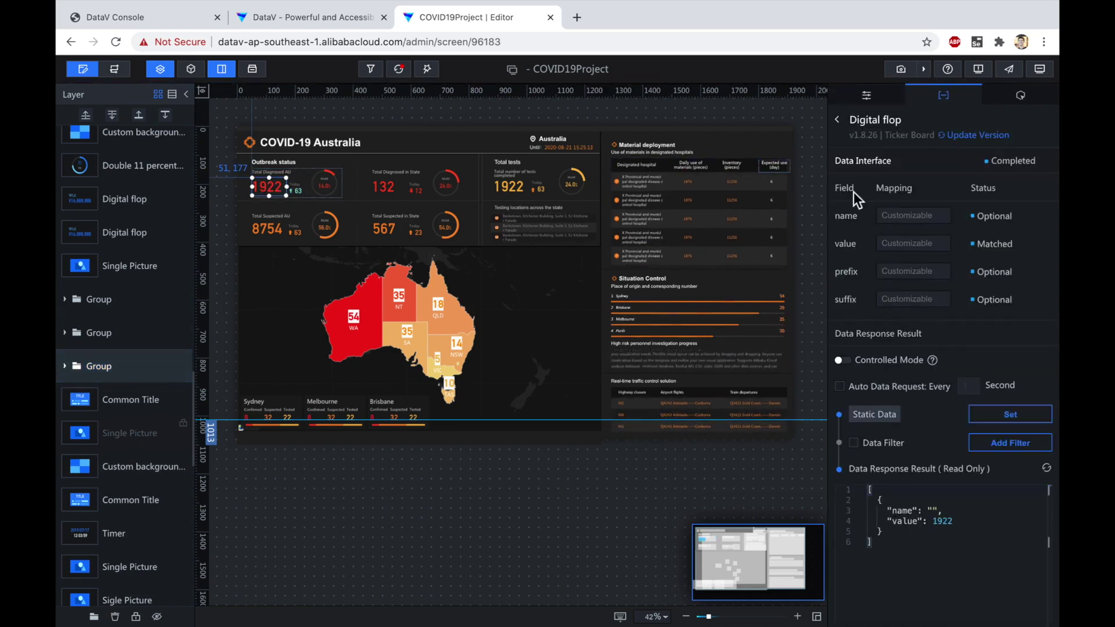
left_click(865, 98)
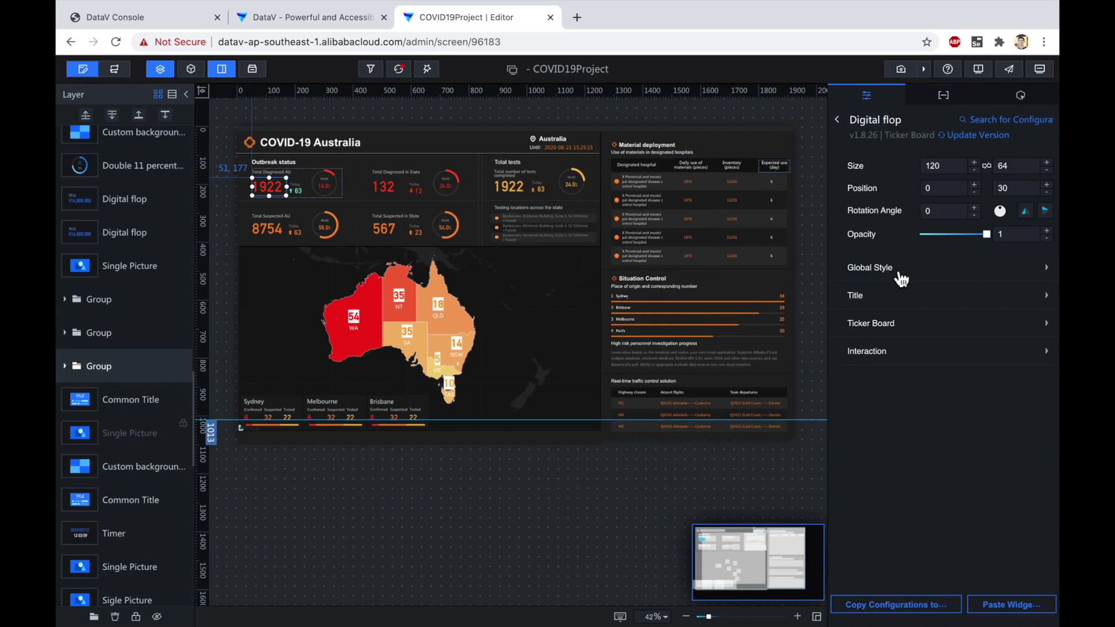
left_click(895, 302)
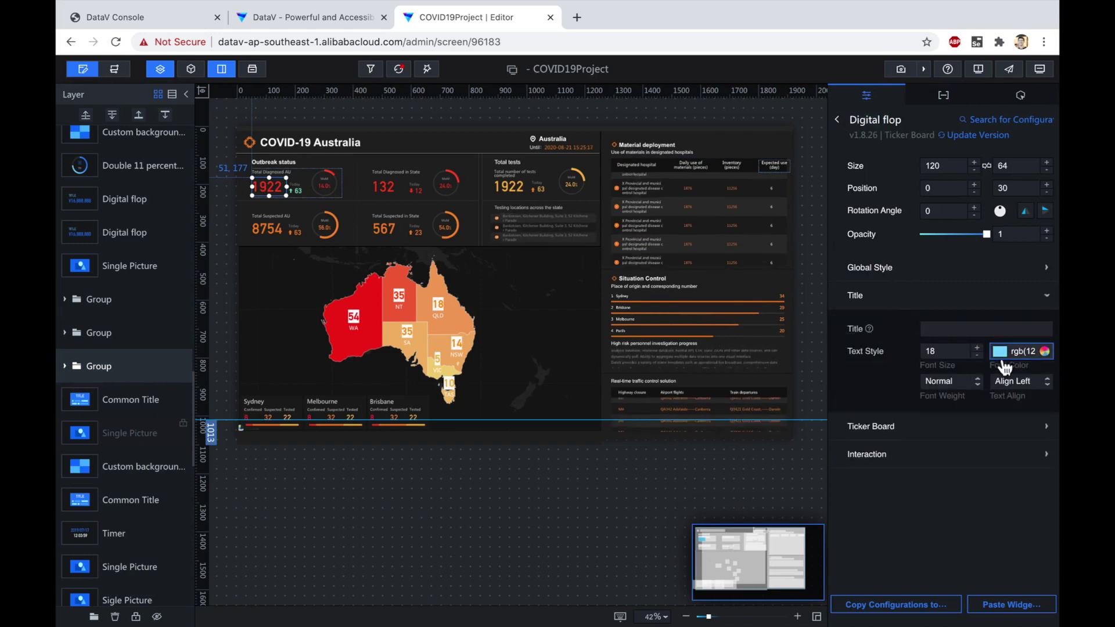
left_click(877, 304)
left_click(871, 270)
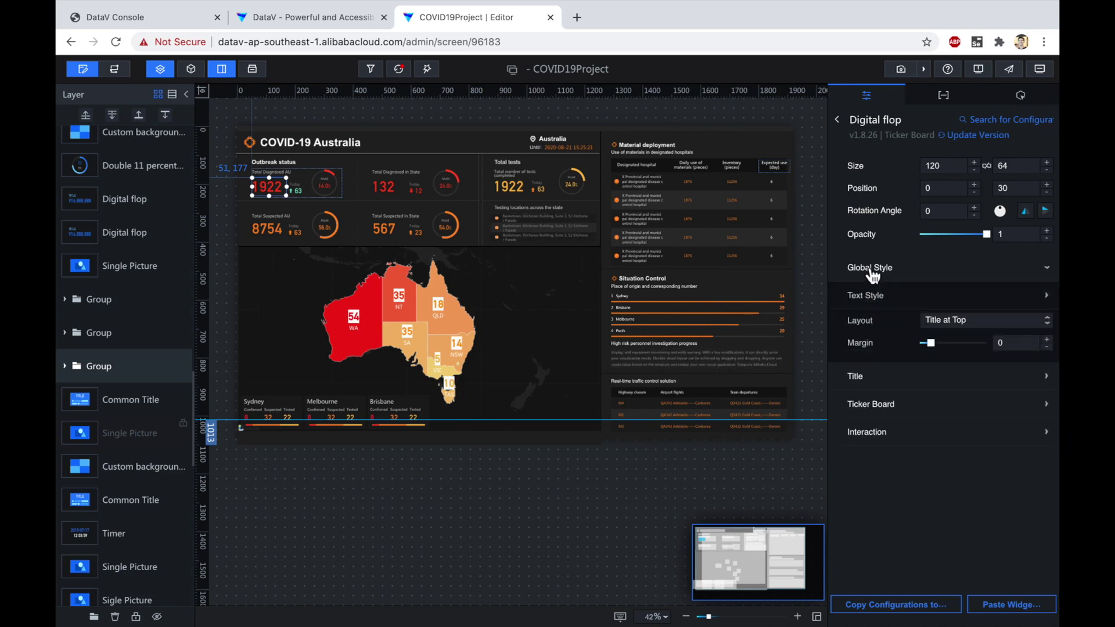
left_click(871, 268)
left_click(886, 325)
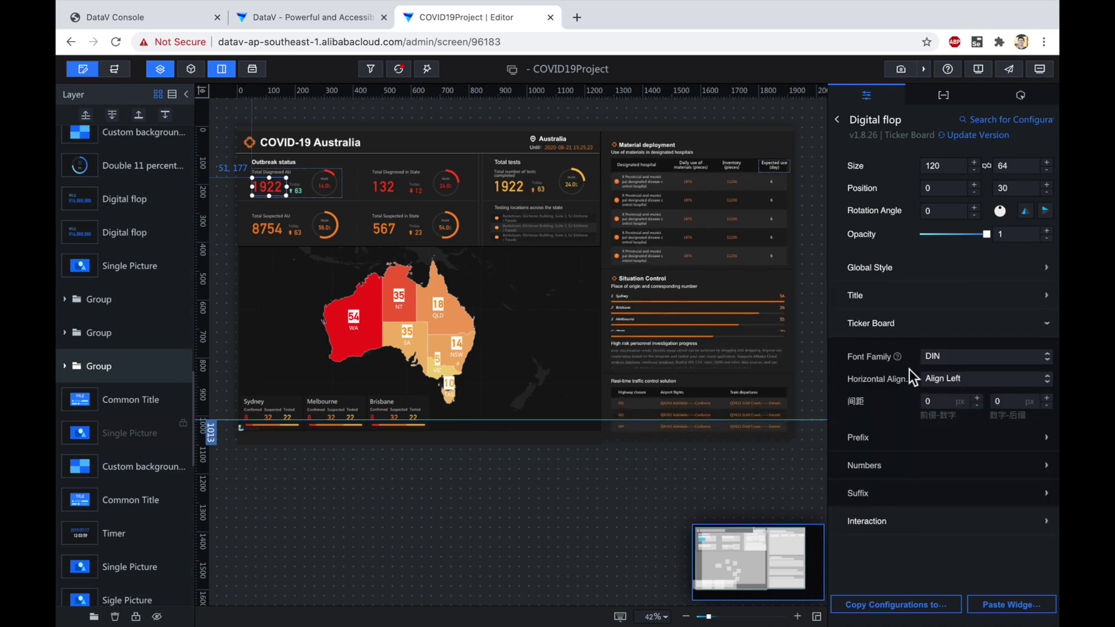
left_click(877, 449)
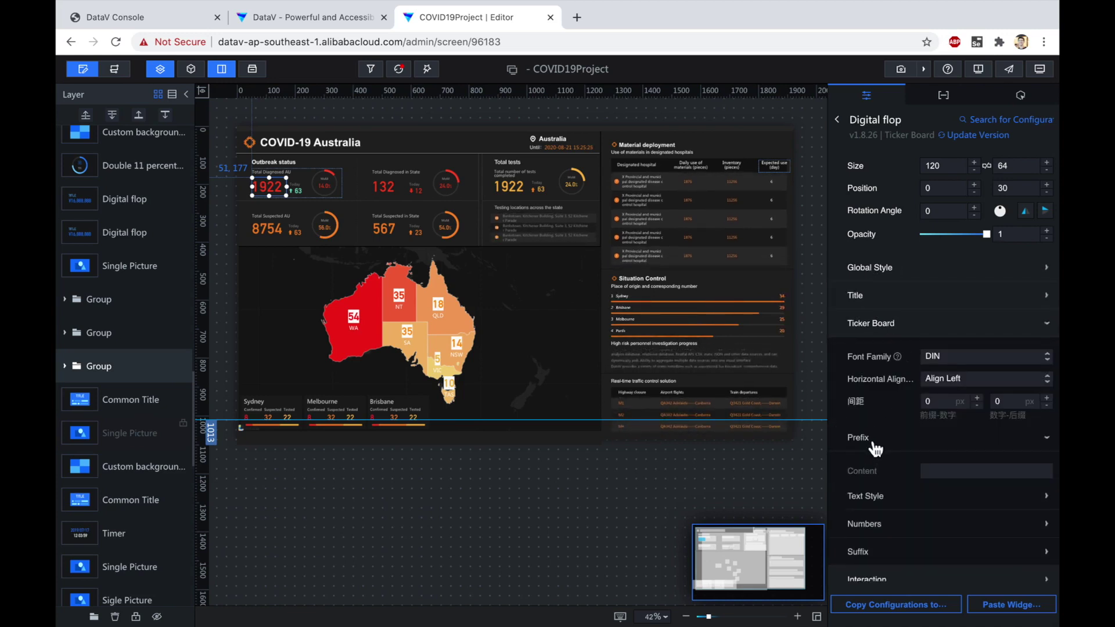
left_click(875, 448)
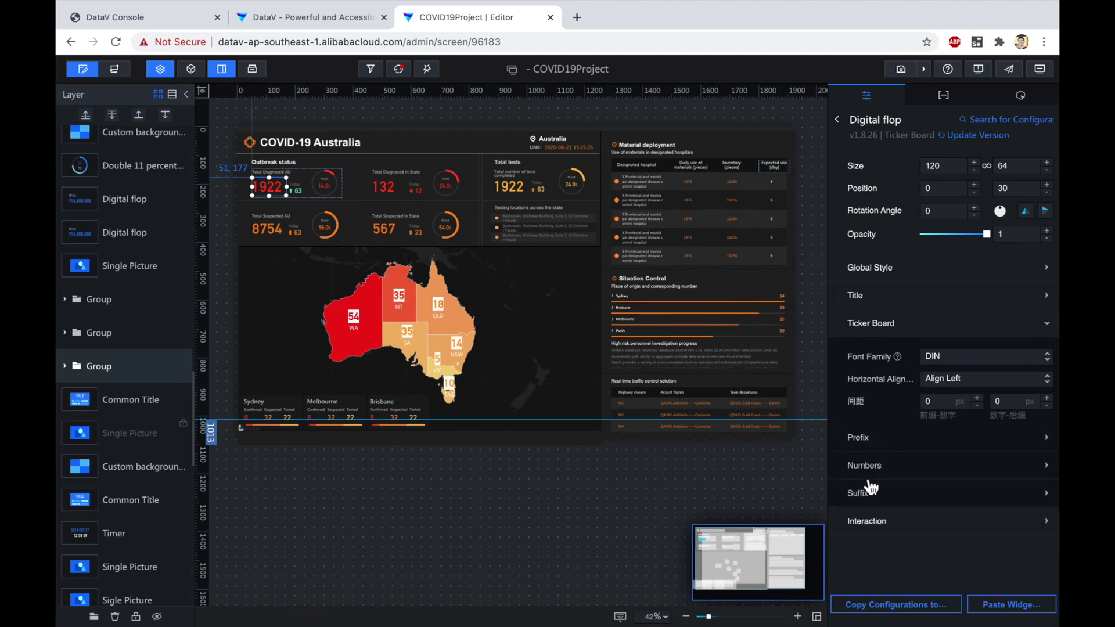
left_click(870, 523)
left_click(875, 523)
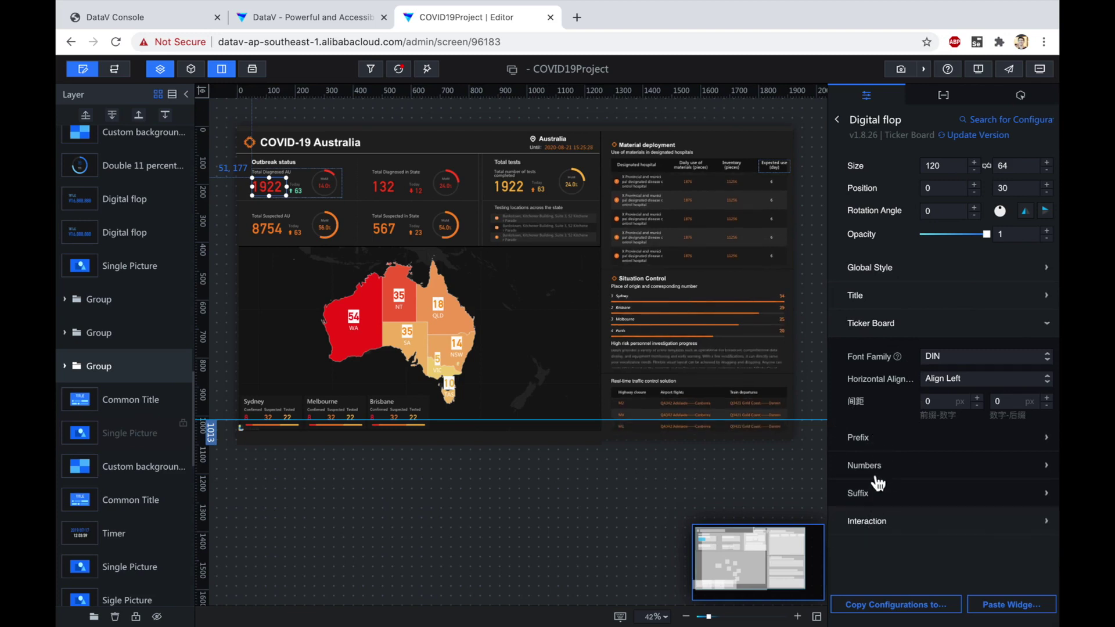
left_click(877, 472)
Turn the thousands separator on 1922 on, then off again.
scroll(901, 471, "down", 2)
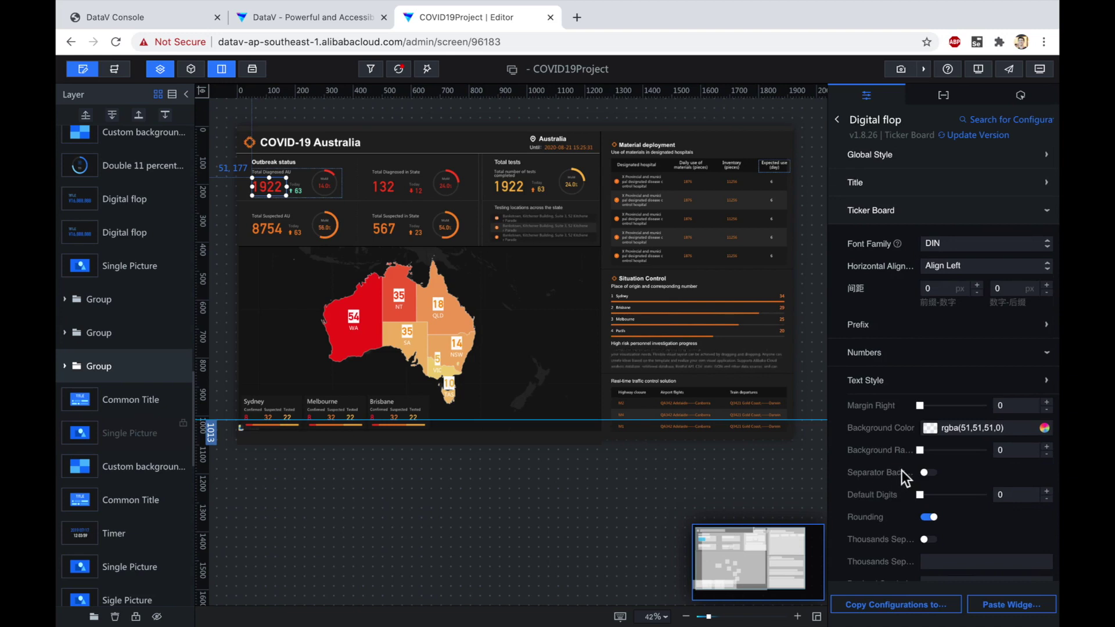
scroll(901, 465, "down", 3)
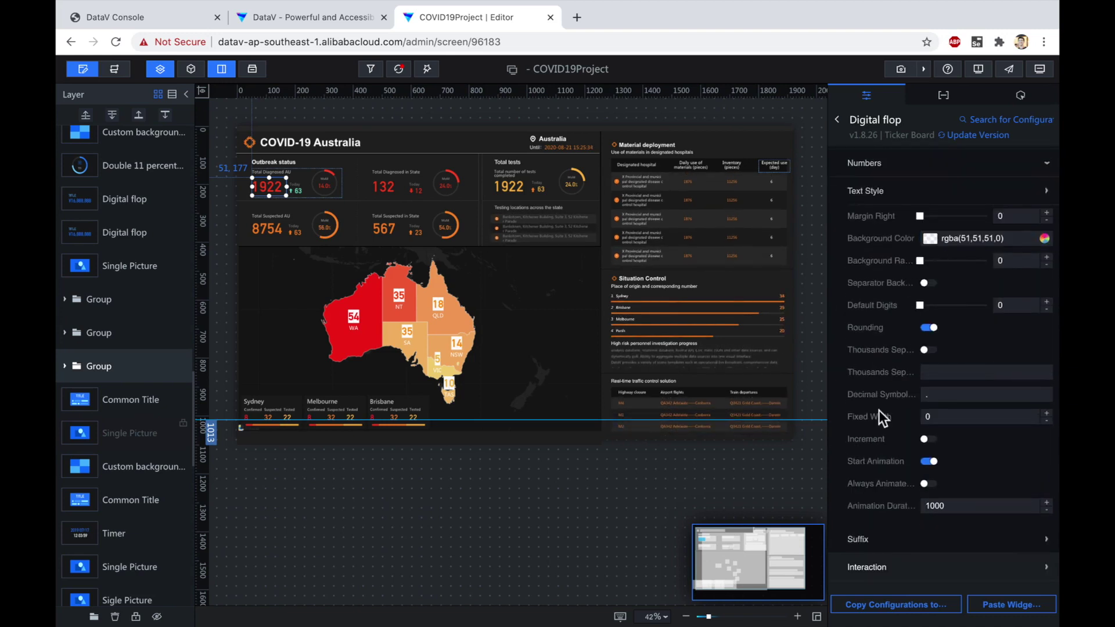
scroll(883, 326, "up", 1)
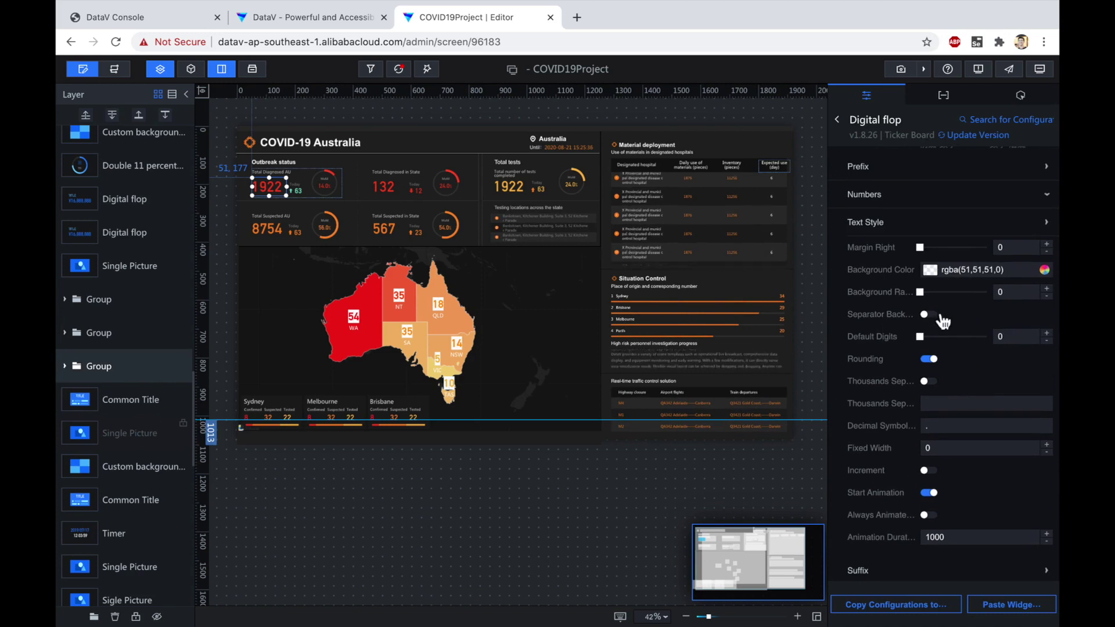
scroll(859, 365, "up", 3)
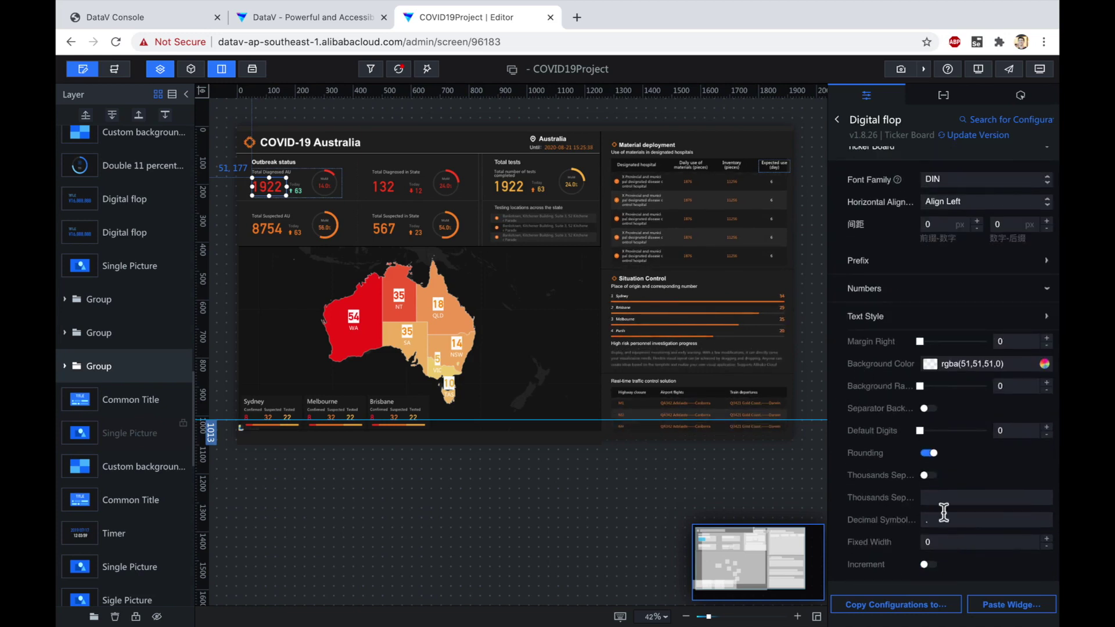
left_click(930, 478)
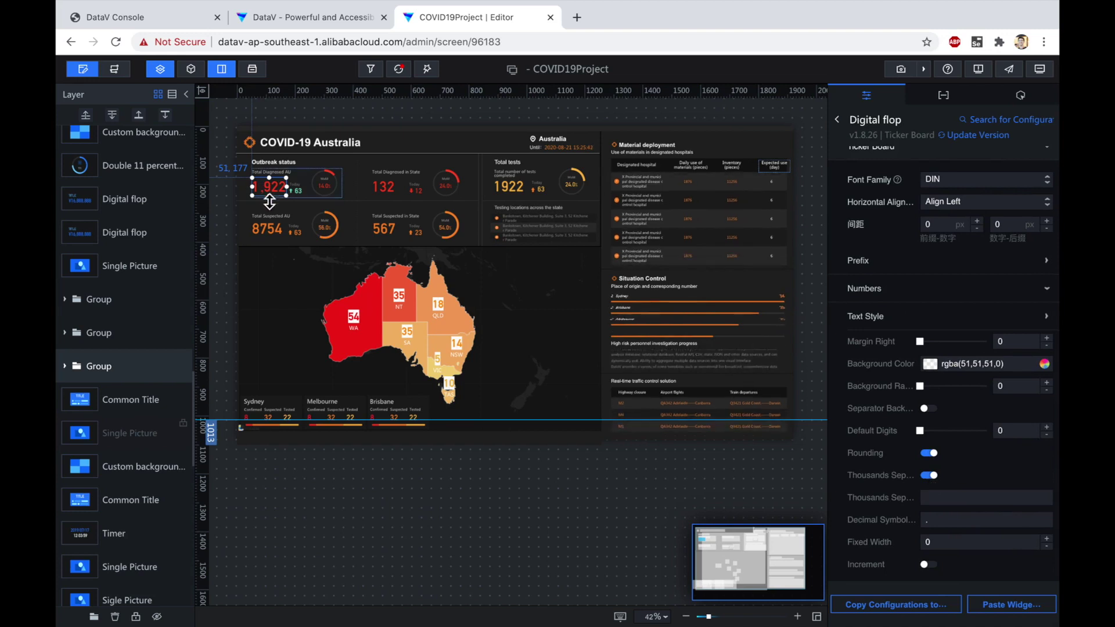
left_click(931, 478)
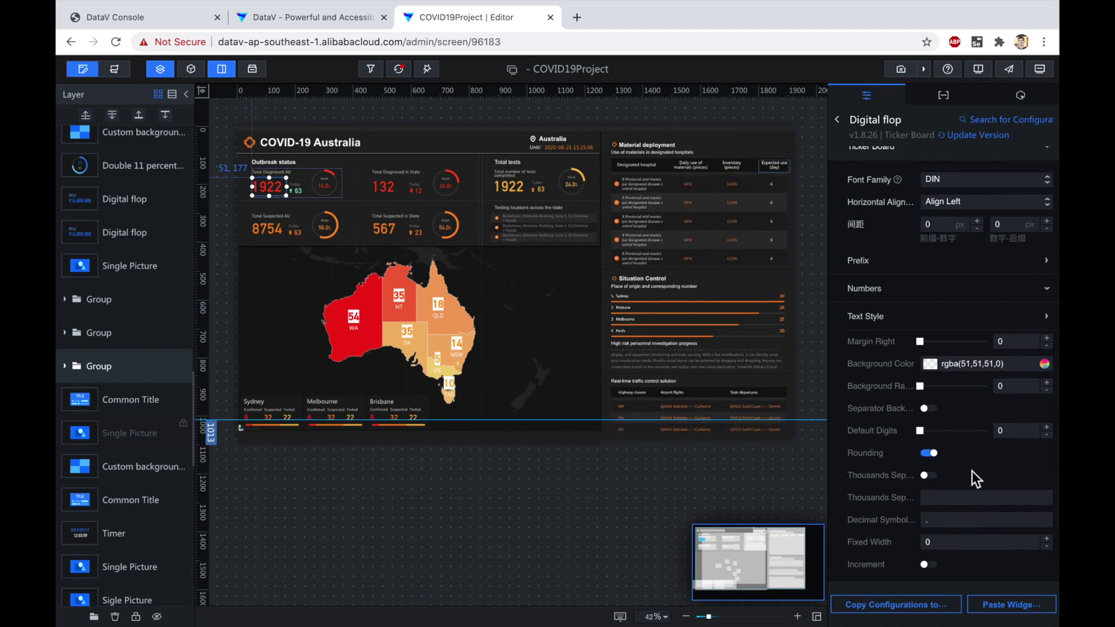
left_click(929, 365)
scroll(912, 412, "up", 3)
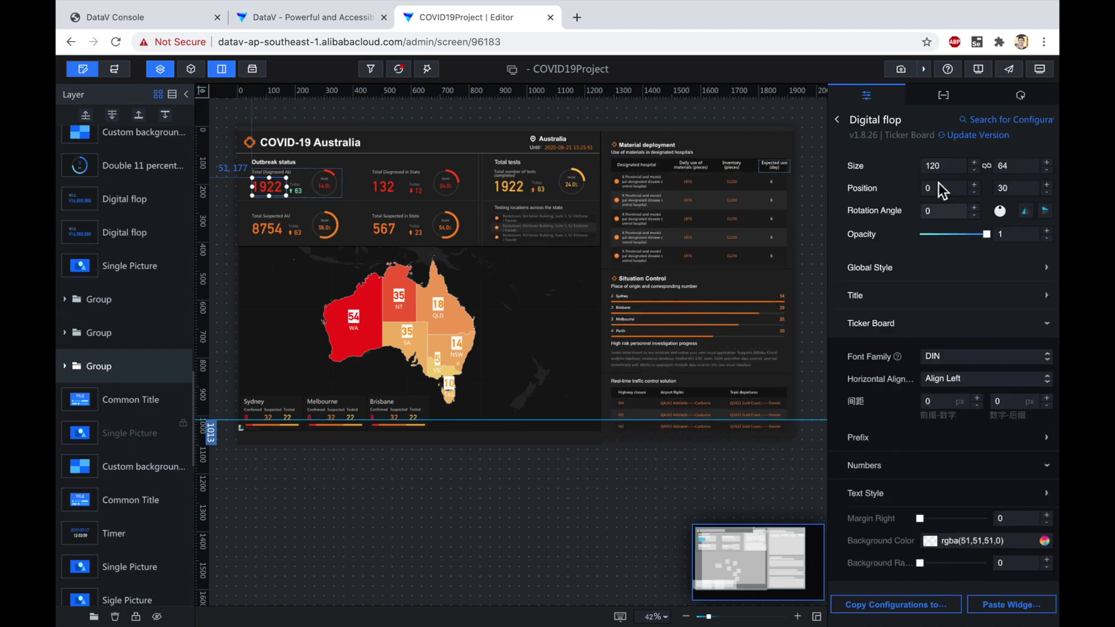
Make the title font orange, set the title to 'Stuff', then clear the title.
left_click(875, 300)
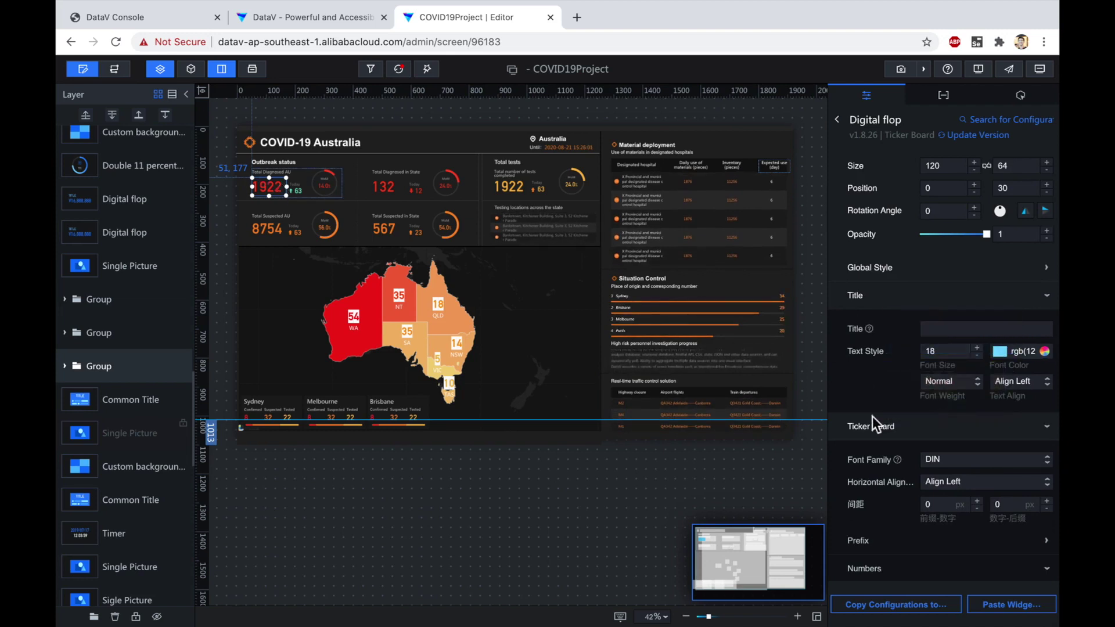
left_click(998, 352)
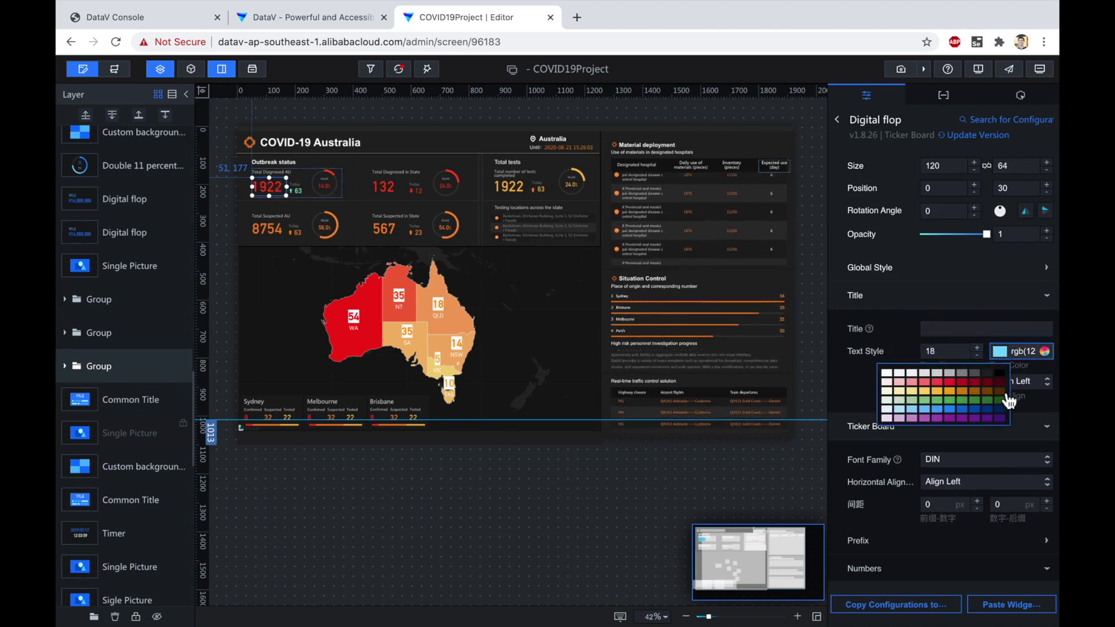
left_click(956, 394)
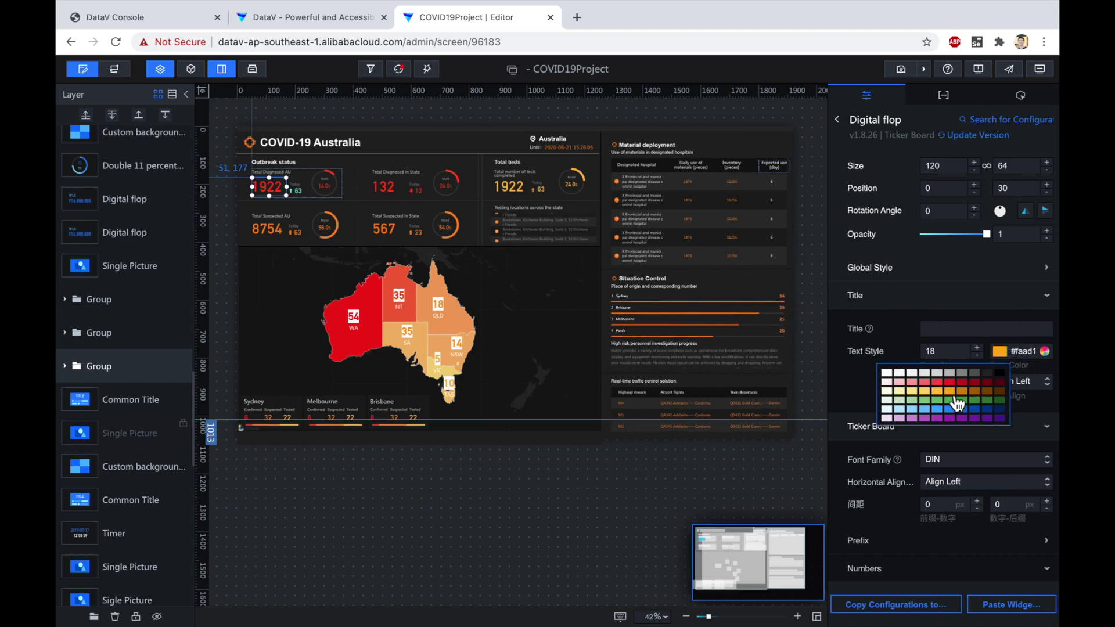
left_click(838, 378)
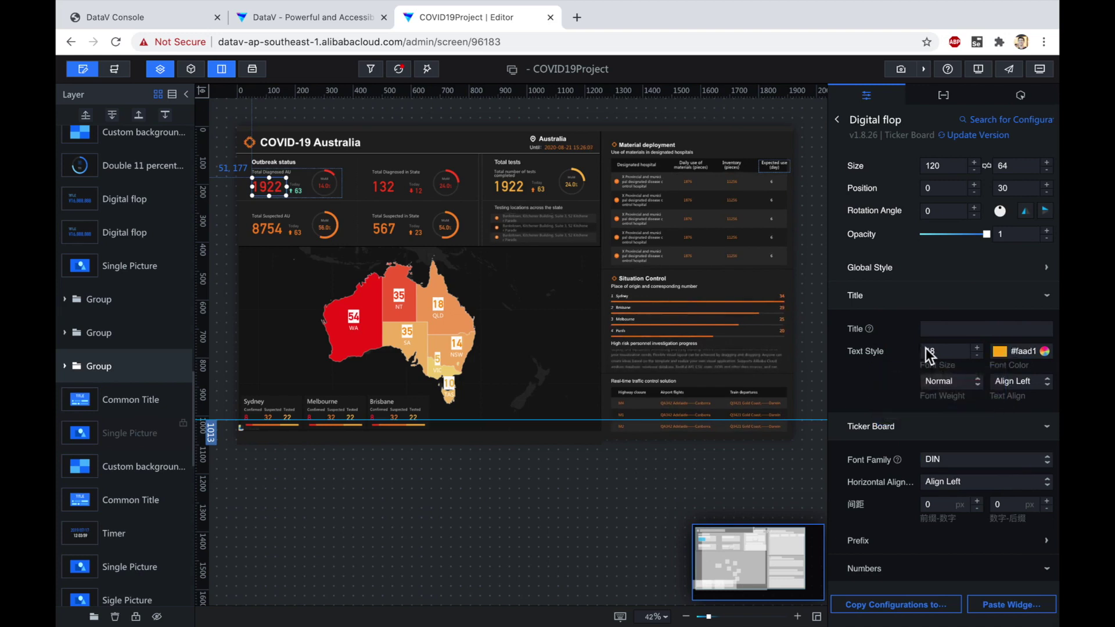
left_click(935, 331)
left_click(894, 371)
double_click(945, 336)
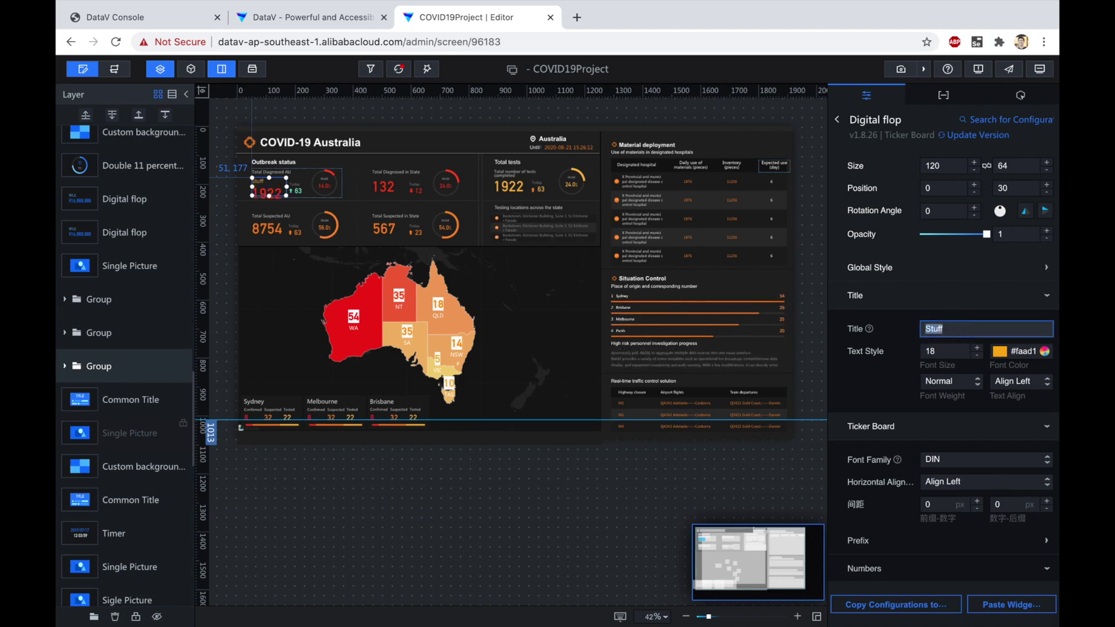
key("BackSpace")
Check the title font and ticker background colour pickers, leaving both unchanged.
left_click(1008, 355)
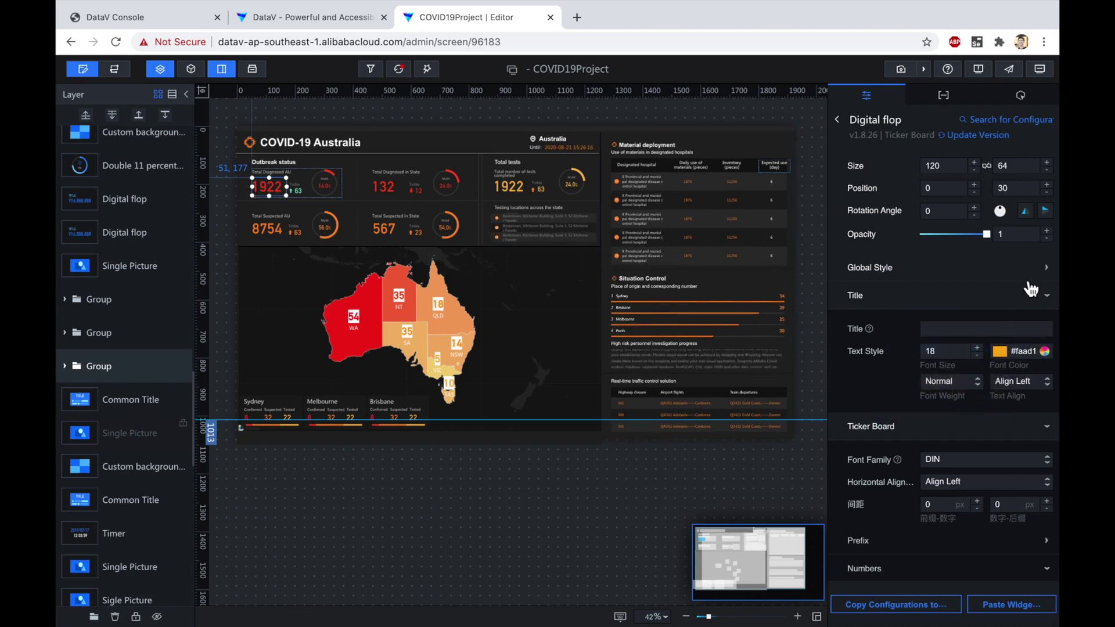
scroll(877, 389, "down", 1)
scroll(879, 401, "down", 1)
scroll(874, 427, "down", 2)
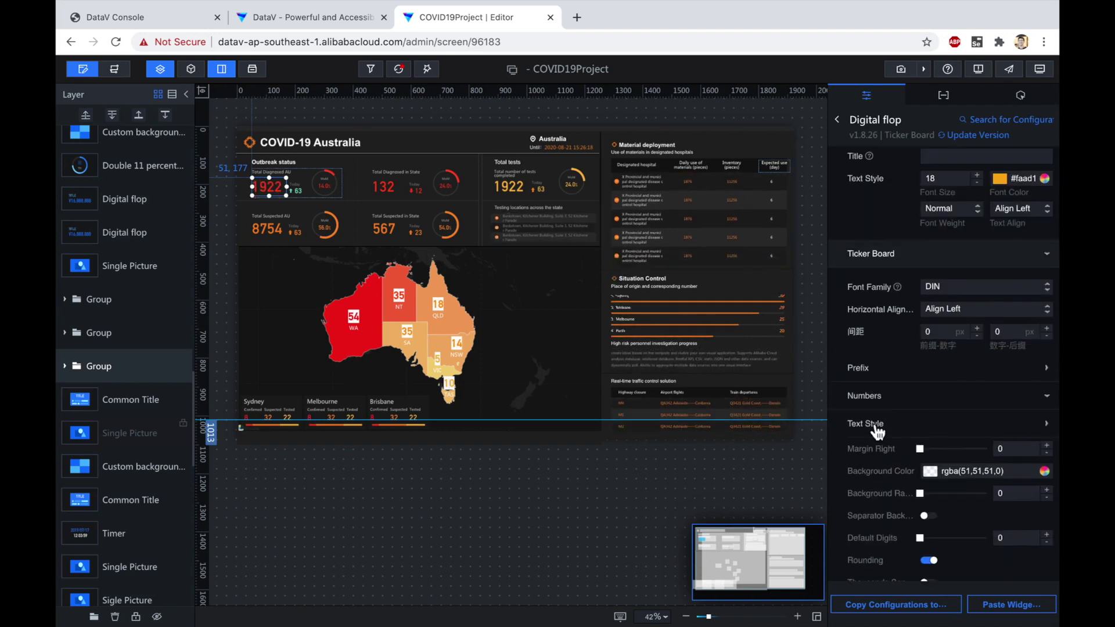
scroll(895, 445, "down", 1)
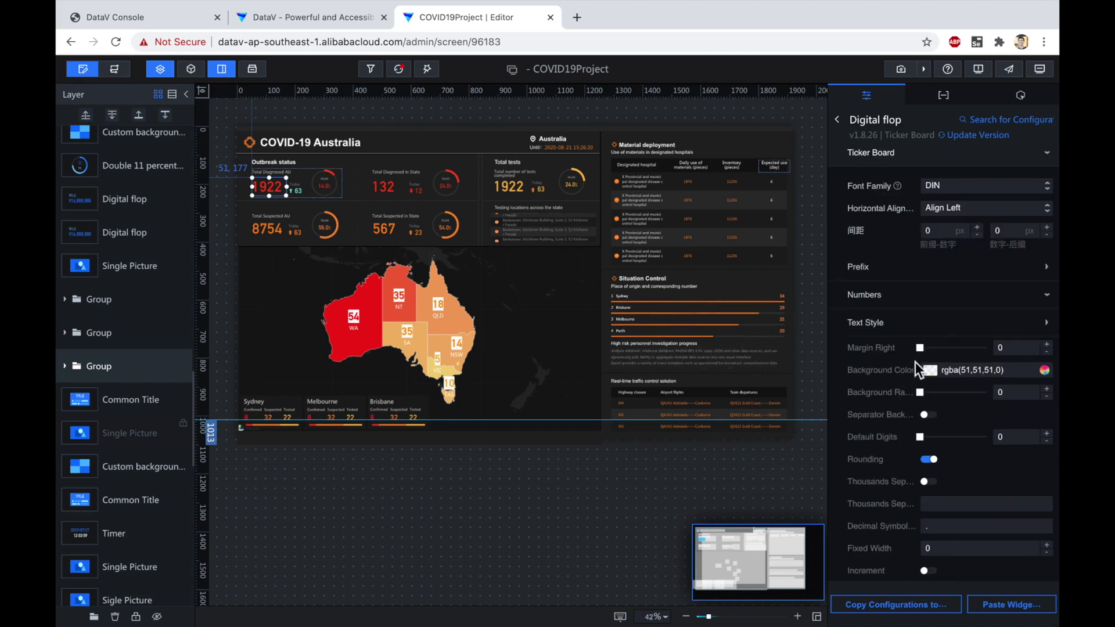
scroll(921, 374, "down", 2)
scroll(922, 378, "down", 2)
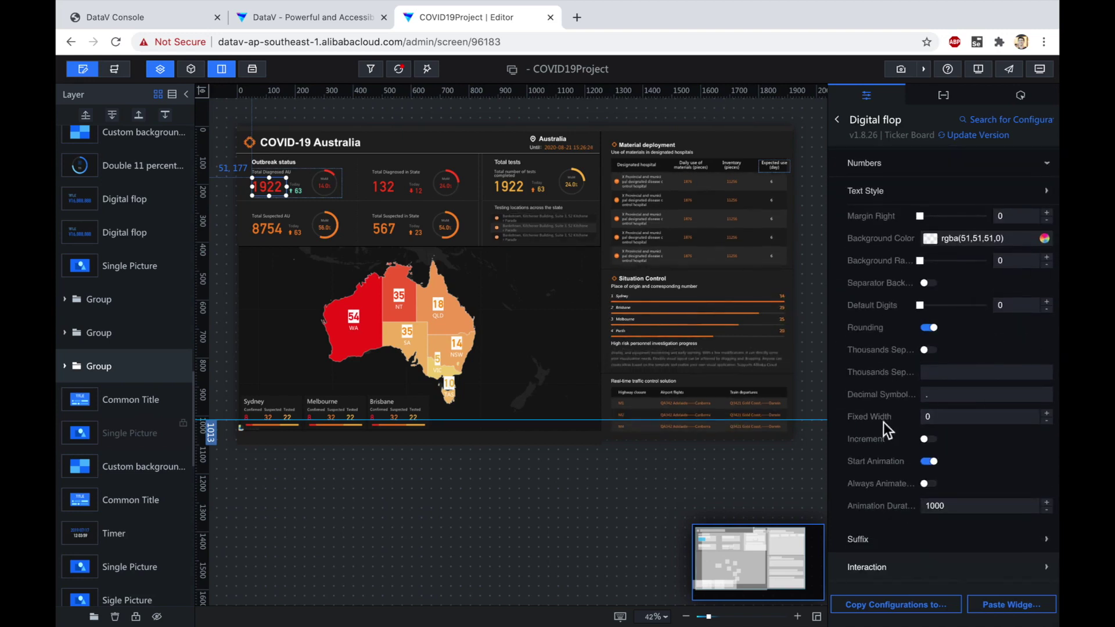
left_click(938, 250)
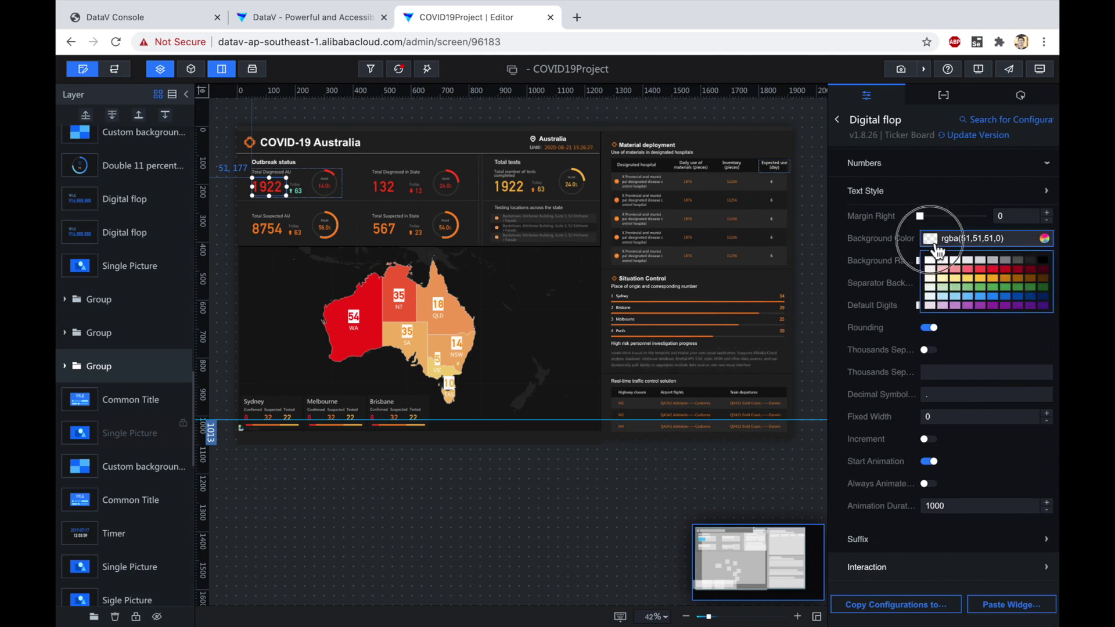
left_click(844, 372)
scroll(856, 318, "up", 3)
Check the ticker's 1922 data value and nudge the 54 label on Western Australia.
left_click(932, 98)
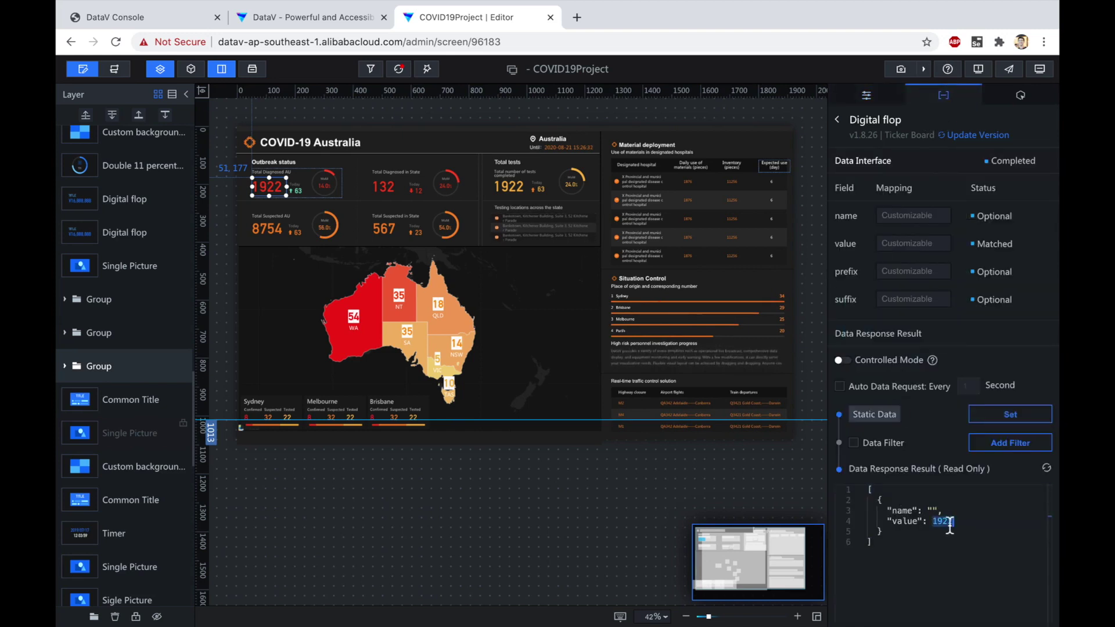
triple_click(949, 521)
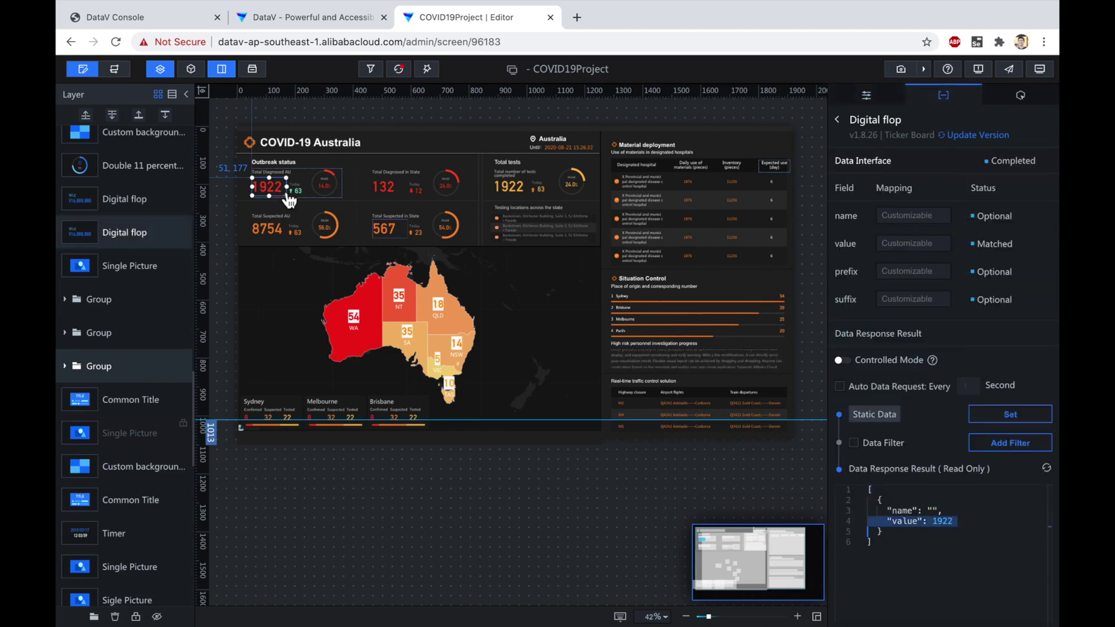
left_click(356, 318)
mouse_move(357, 319)
left_mouse_down()
mouse_move(308, 280)
mouse_move(354, 305)
mouse_move(360, 329)
left_mouse_up()
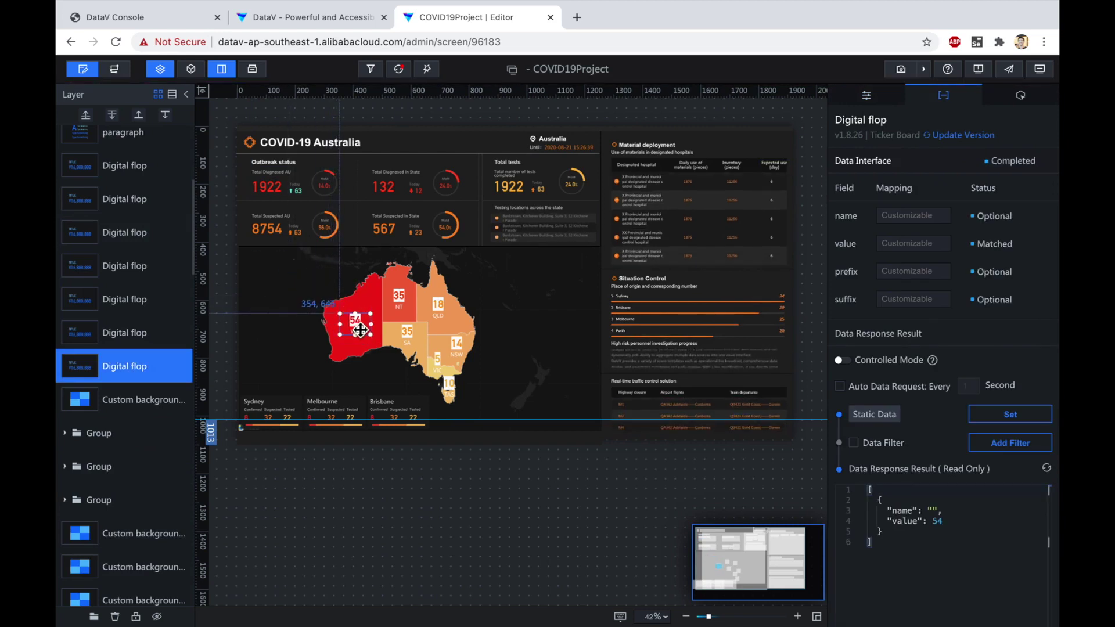
Add a Basic Bar Chart from Charts > Bar to the right of the Australia map.
left_click(197, 76)
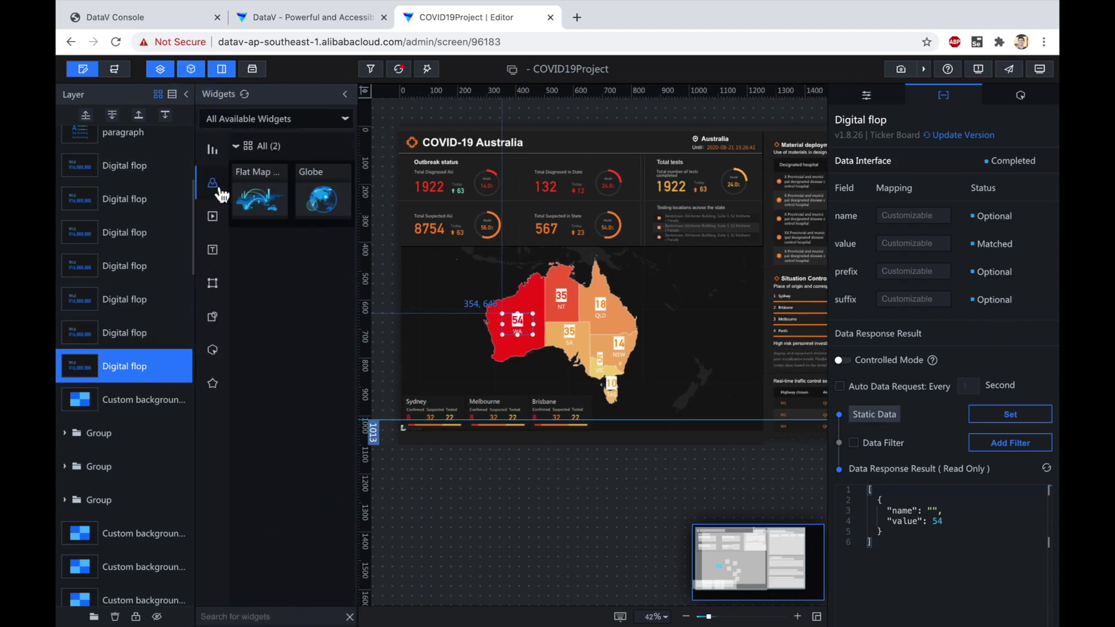
left_click(214, 151)
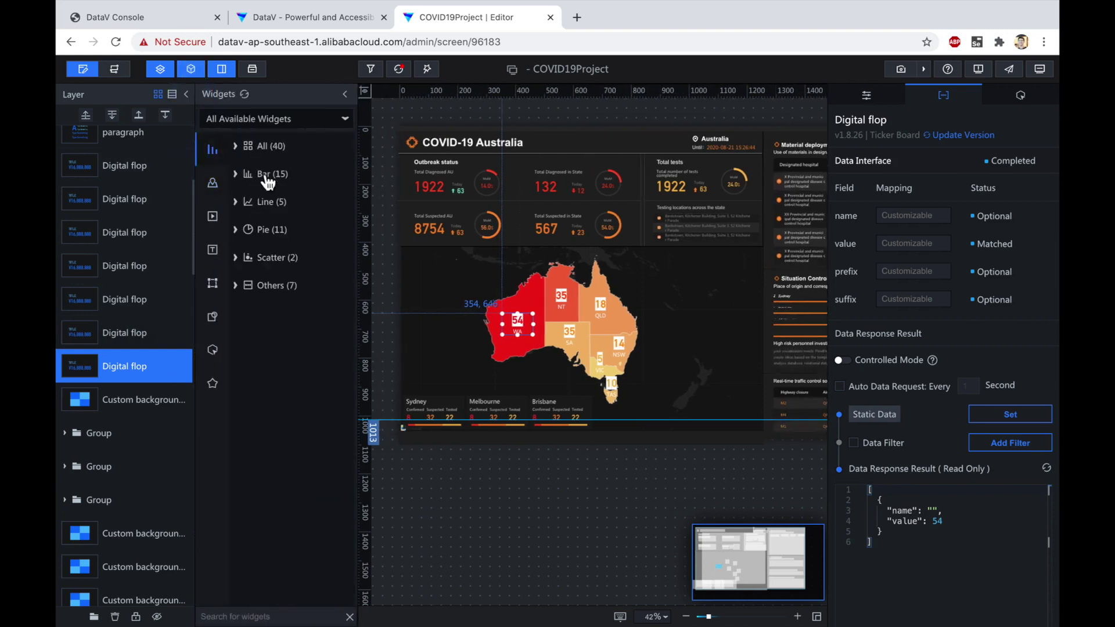
left_click(262, 176)
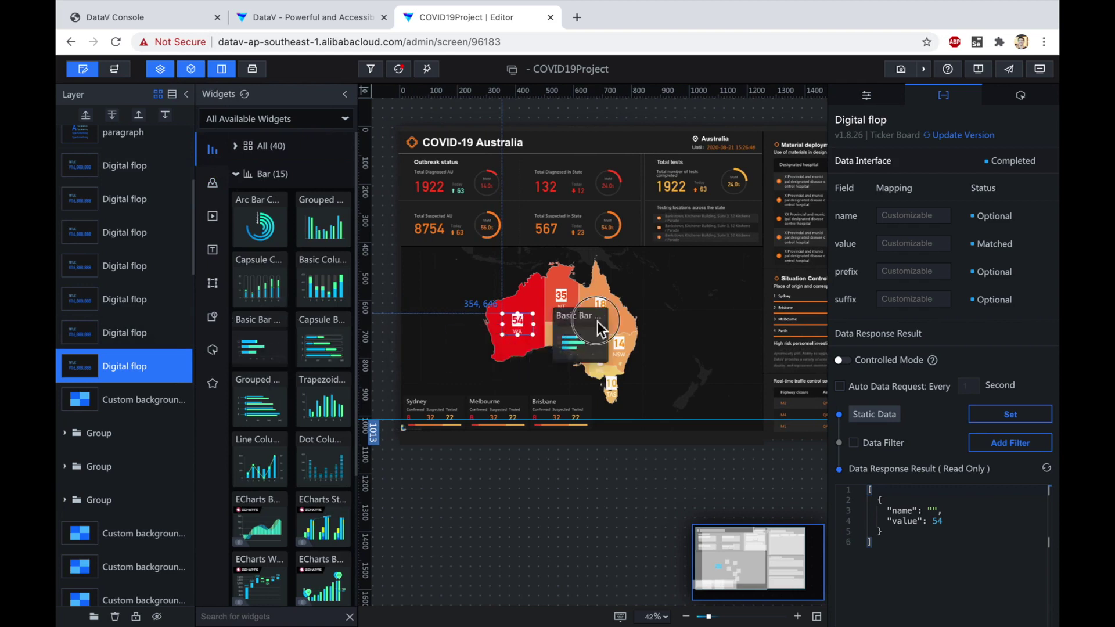
left_click_drag(598, 321, 702, 343)
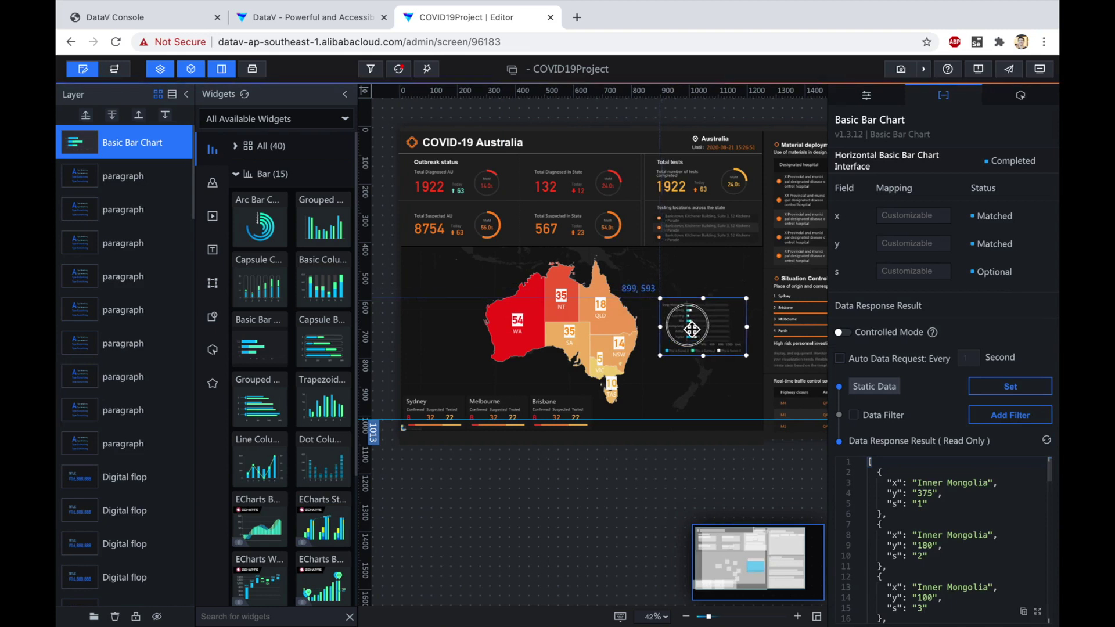
Open the bar chart's Static Data configuration and select all of its sample JSON.
left_click(904, 505)
scroll(910, 533, "down", 1)
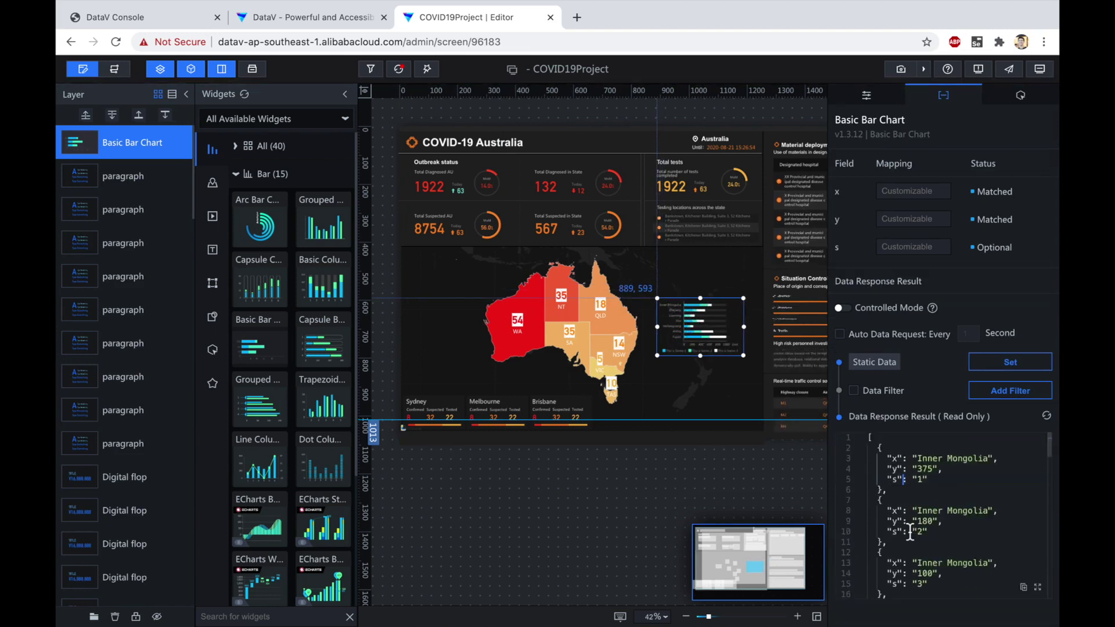
scroll(918, 511, "up", 1)
left_click(1011, 386)
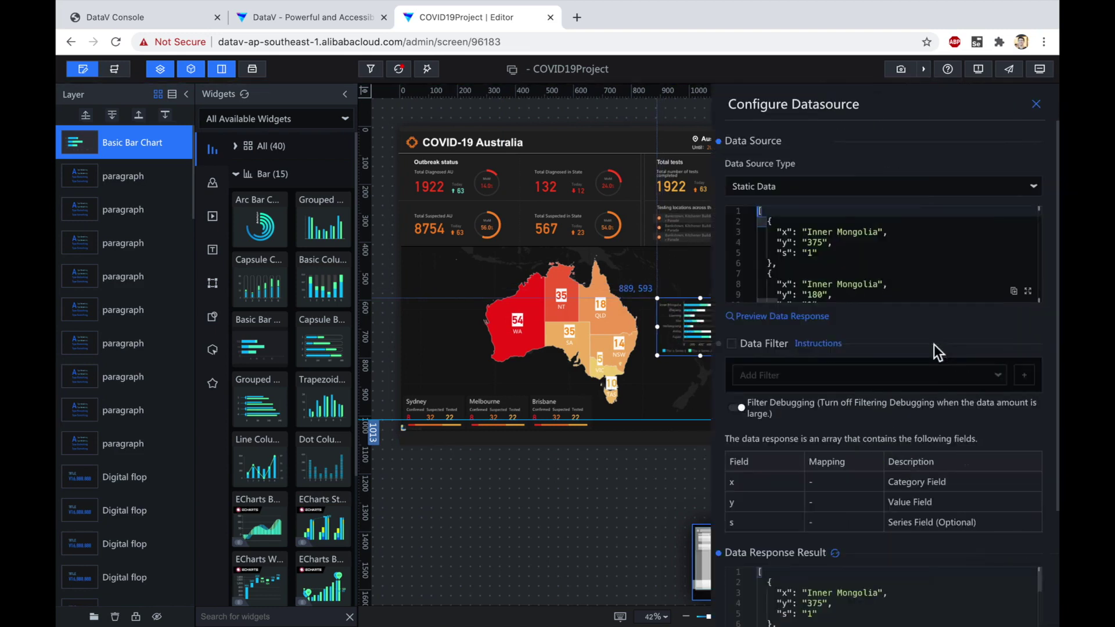
left_click(847, 263)
key("ctrl+a")
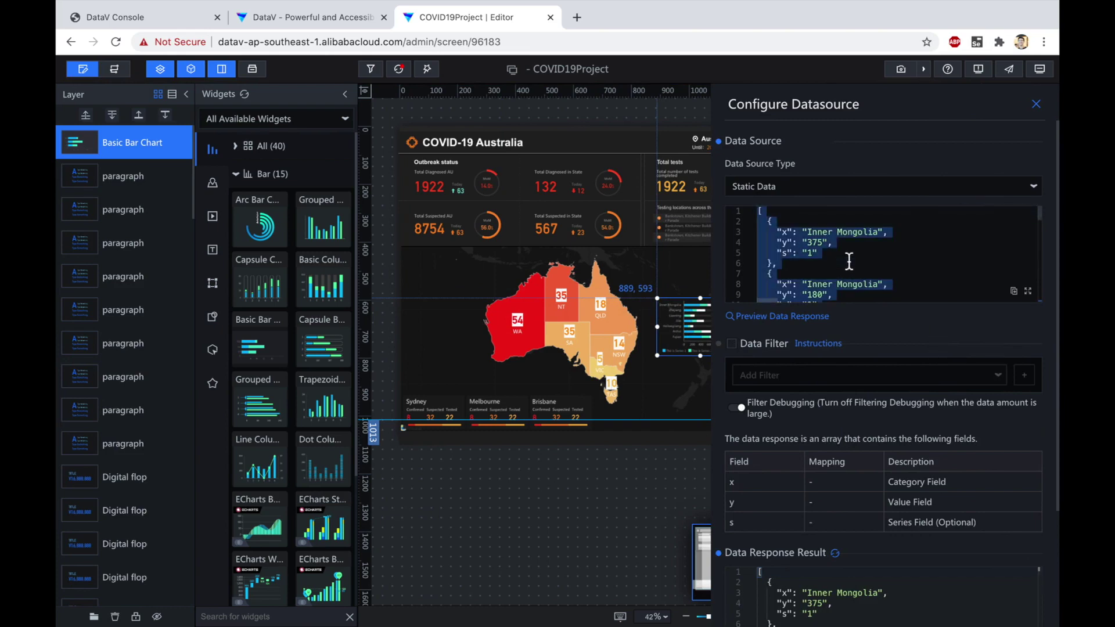
key("super+Tab")
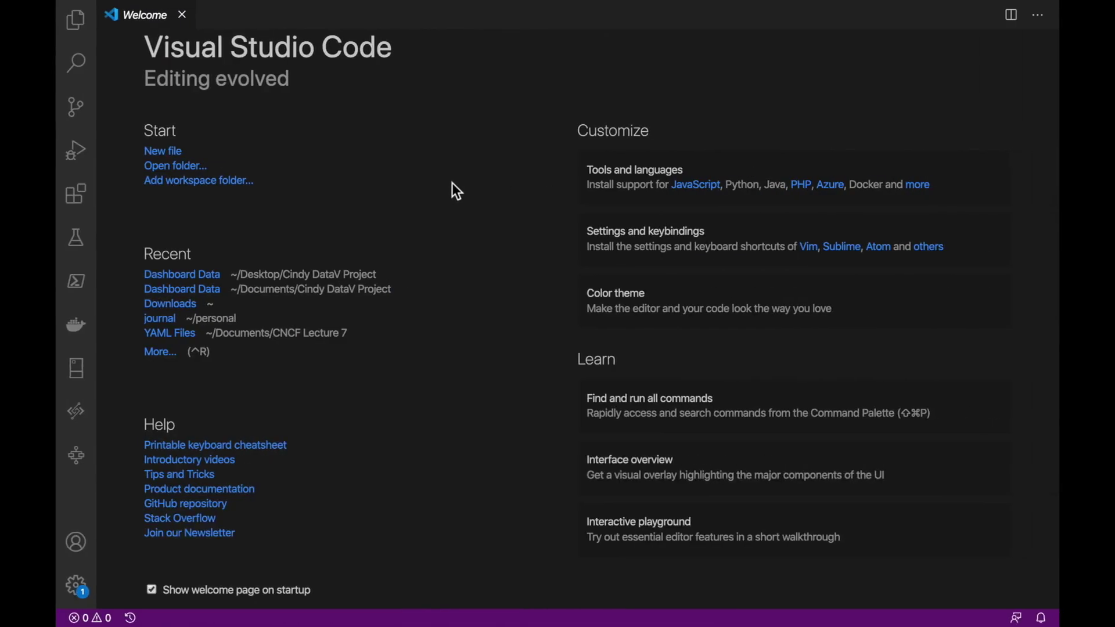
Paste the sample data into a new file saved as test.json.
key("super+n")
key("super+v")
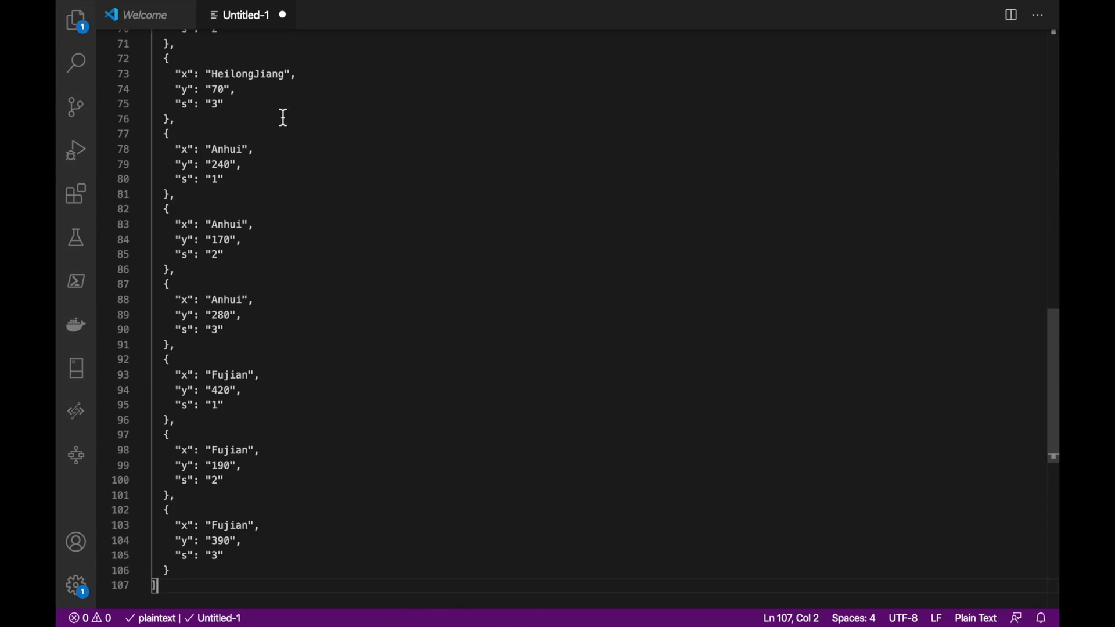
key("super+s")
type("test.json")
key("Return")
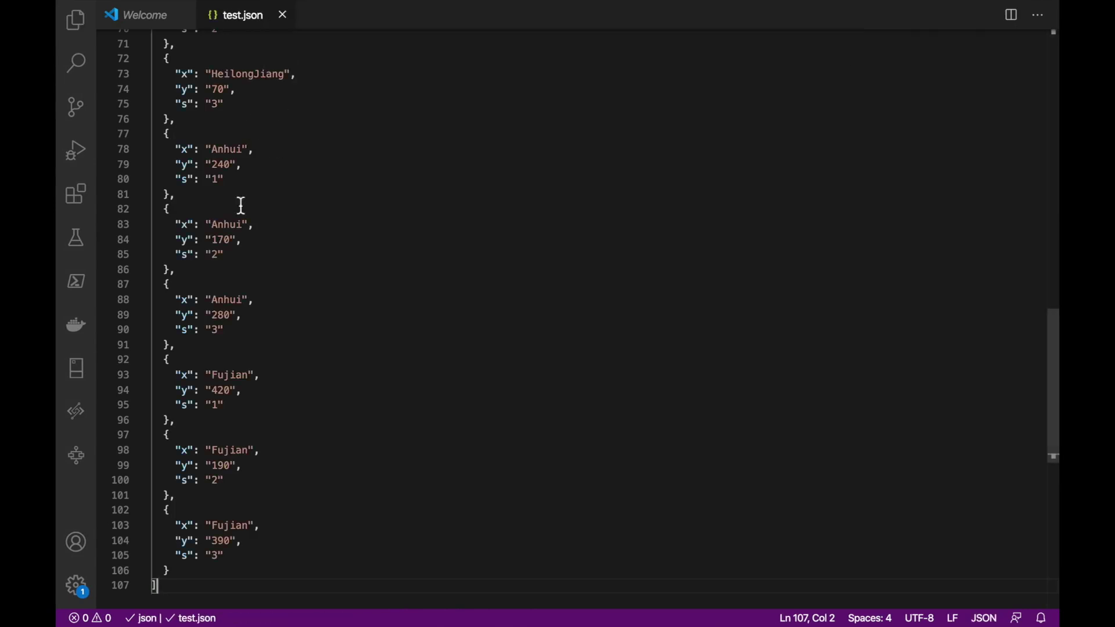
Replace the first records' place names, making the first category Week 1.
scroll(242, 226, "up", 15)
left_click_drag(213, 68, 295, 67)
type("So")
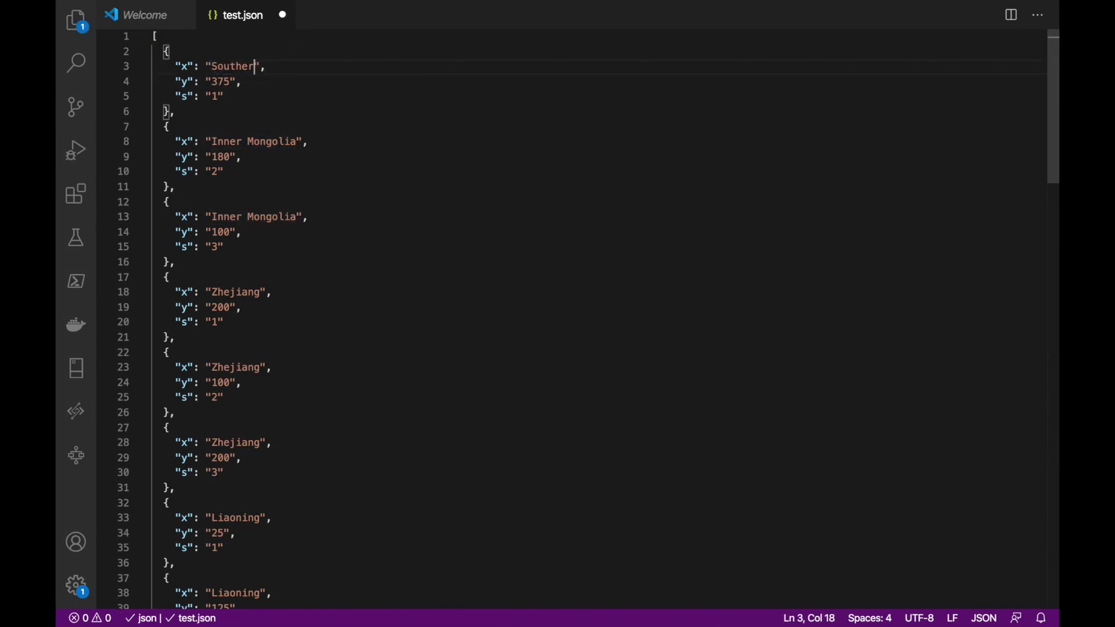
type("uthern Australia")
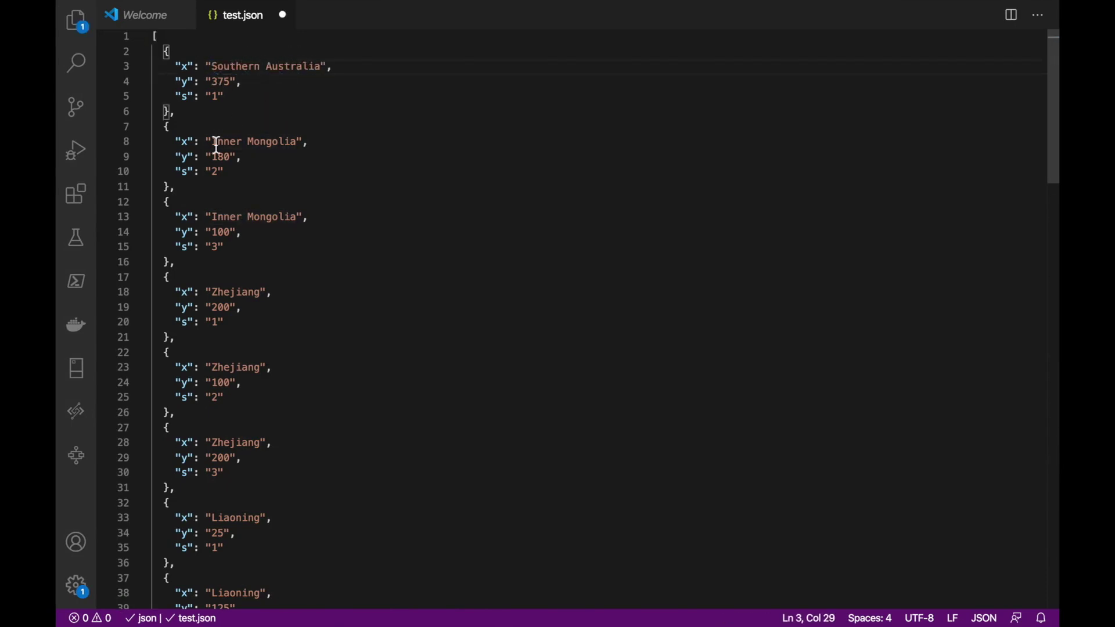
left_click_drag(213, 143, 296, 143)
type("N")
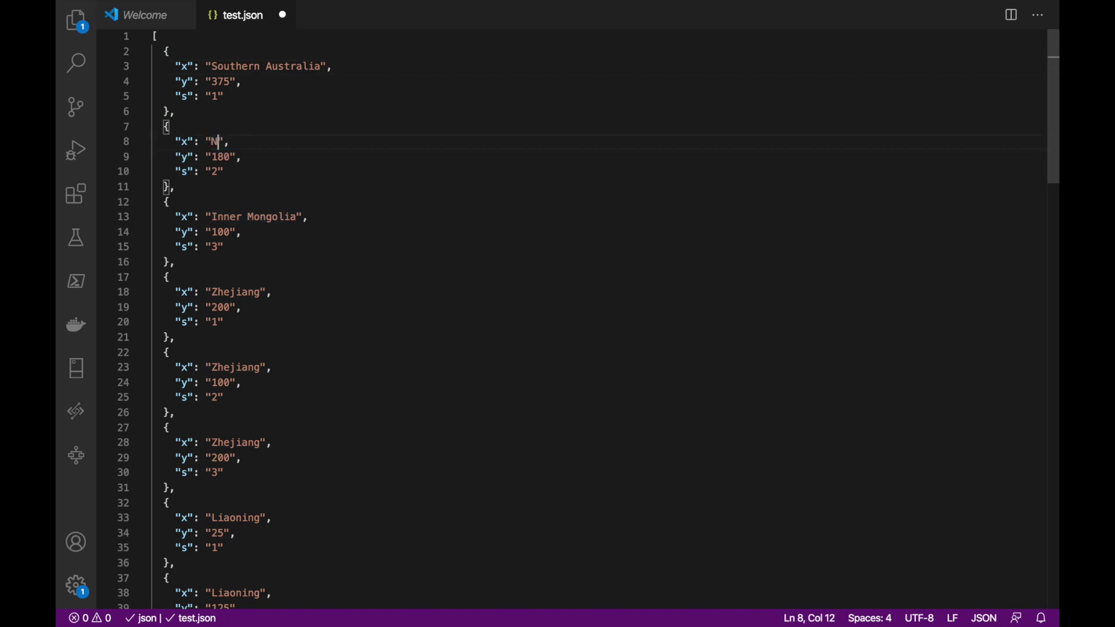
double_click(232, 67)
type("We")
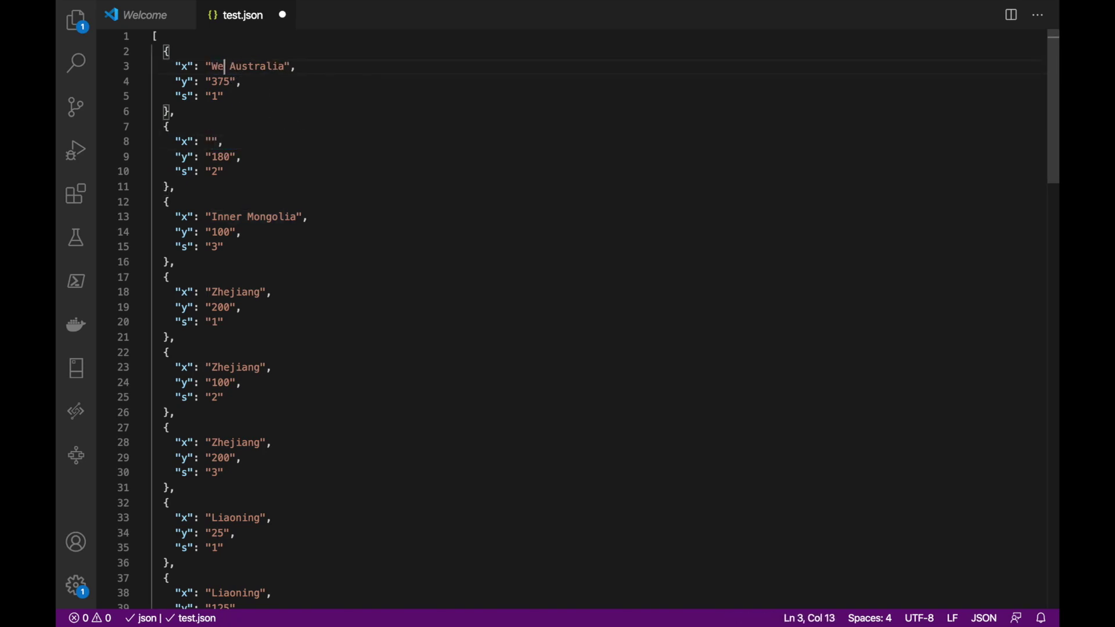
type("ek 1")
double_click(289, 67)
key("BackSpace")
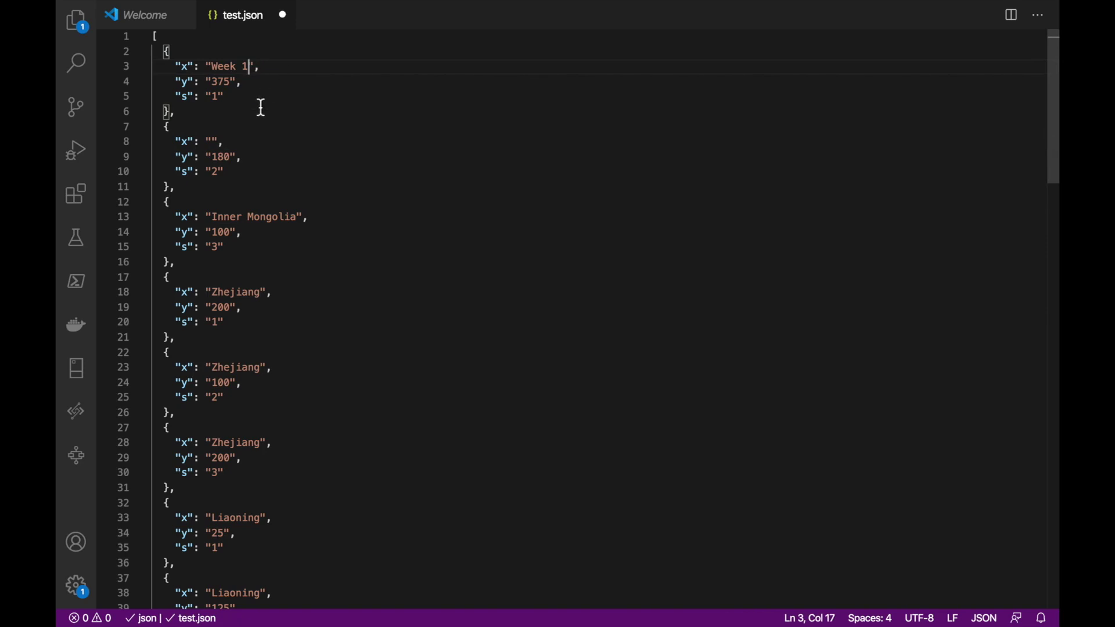
Change the next categories to Week 2 and Week 3, removing leftover region text.
double_click(218, 157)
type("Week 2")
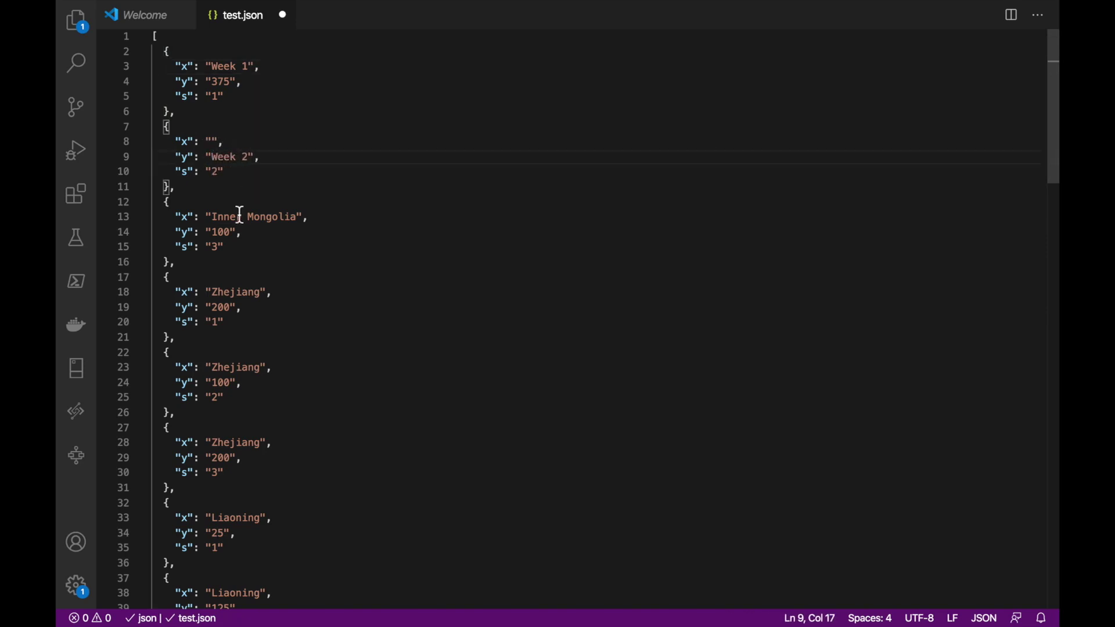
double_click(240, 216)
type("Week")
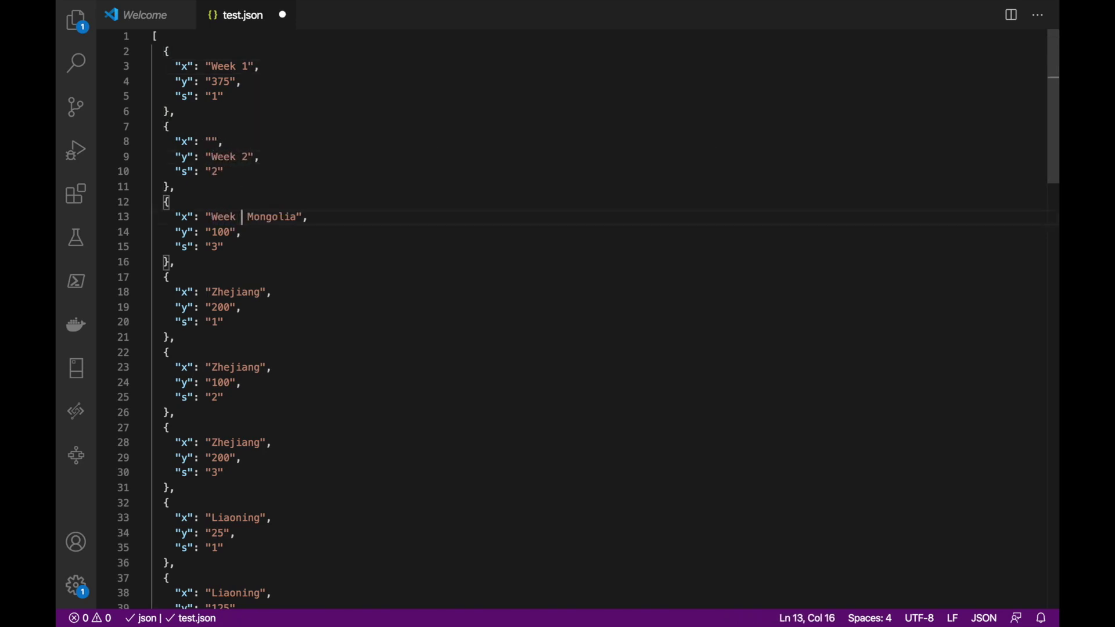
type(" 3")
left_click_drag(250, 217, 259, 218)
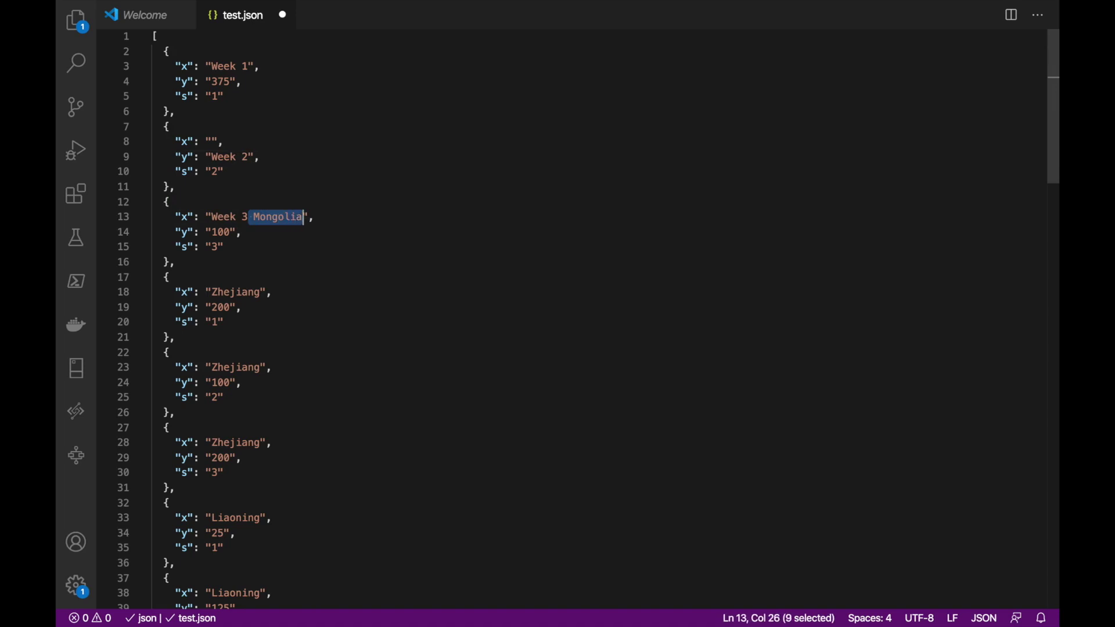
key("BackSpace")
Set the three weekly values to 100, 286 and 399.
double_click(222, 82)
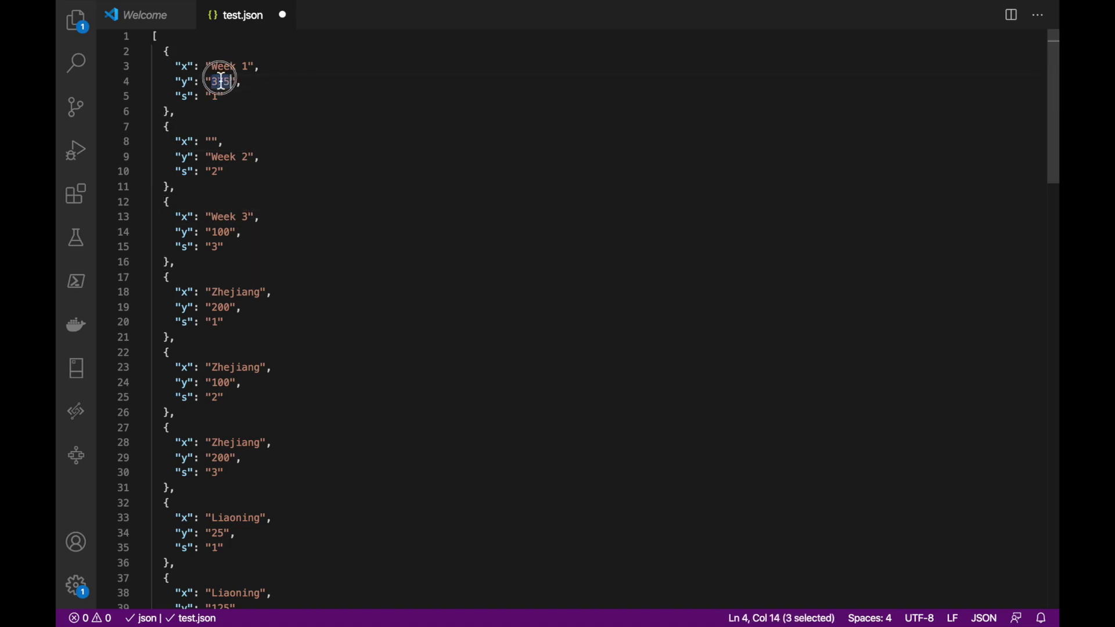
type("100")
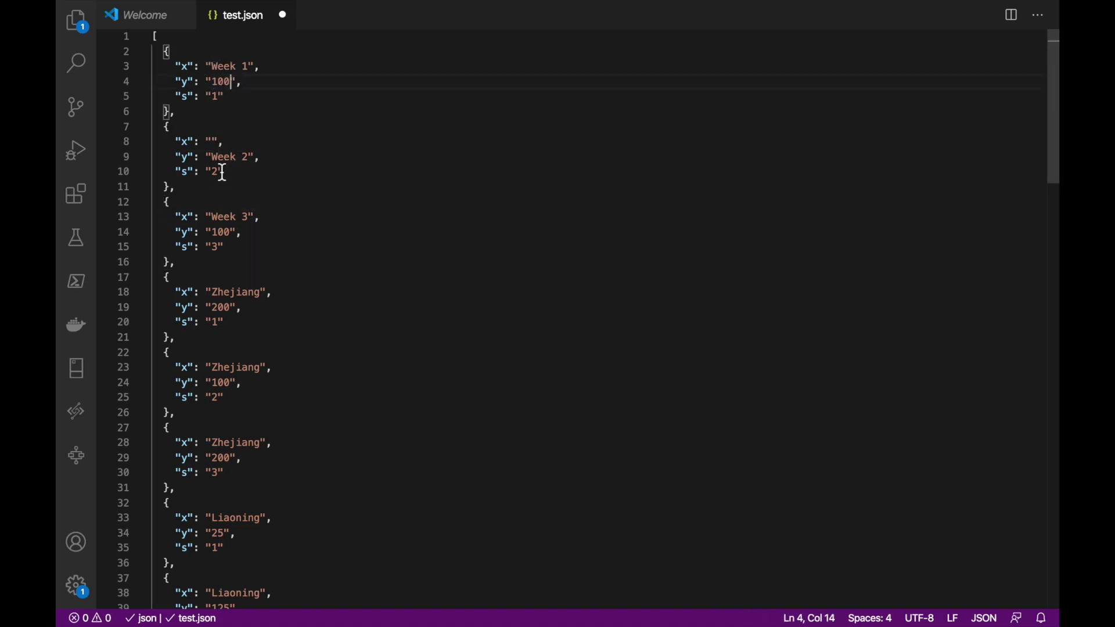
left_click(217, 143)
double_click(219, 157)
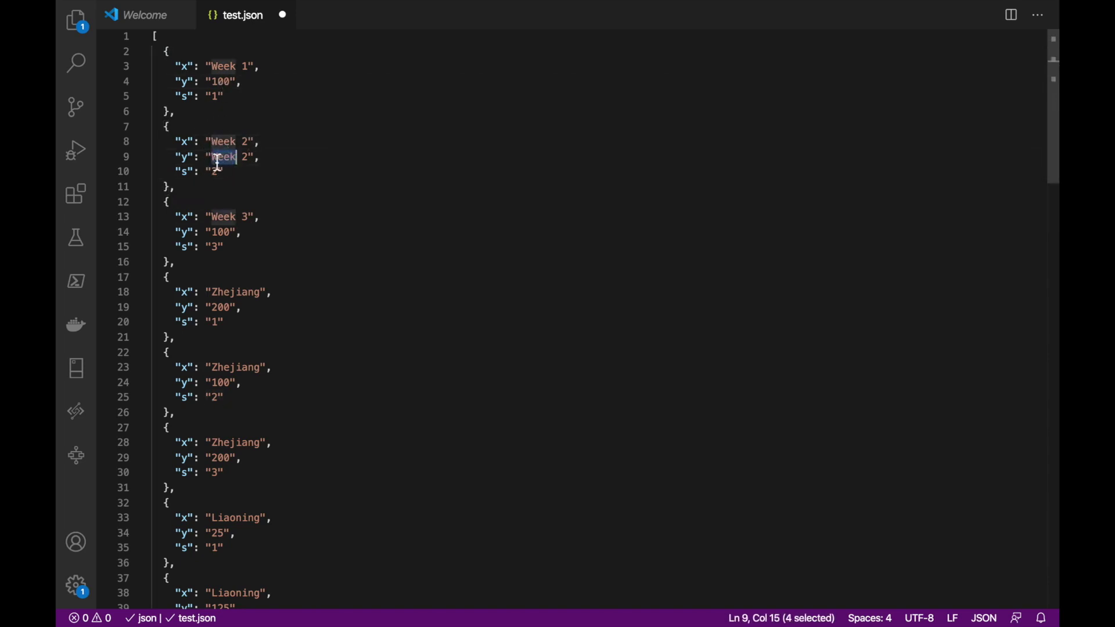
type("286")
key("shift+Right")
key("shift+Right")
key("Delete")
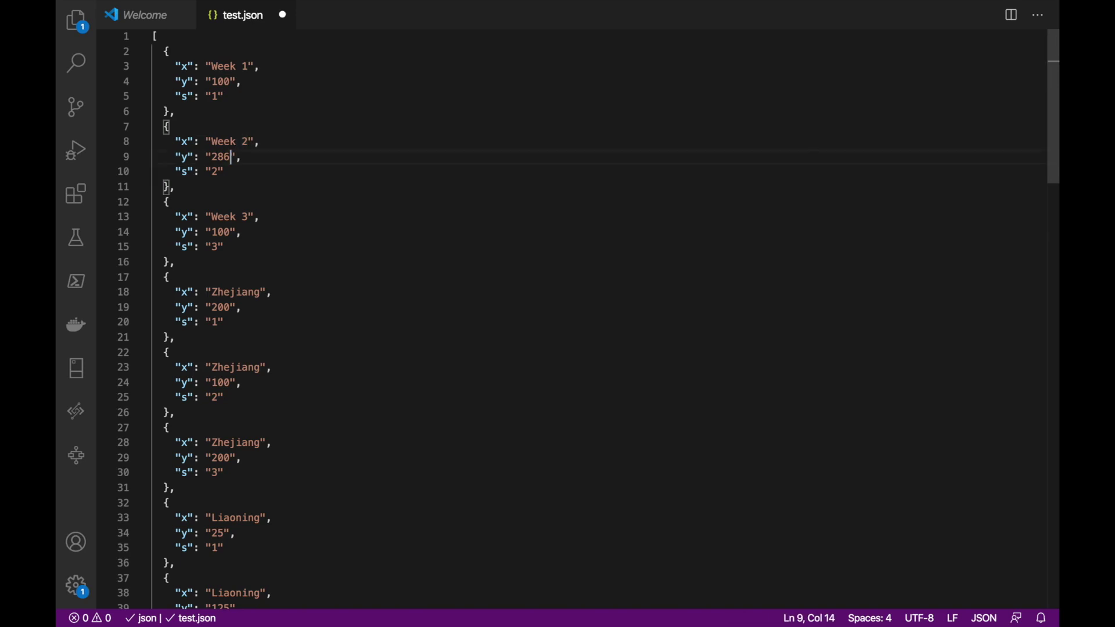
double_click(225, 231)
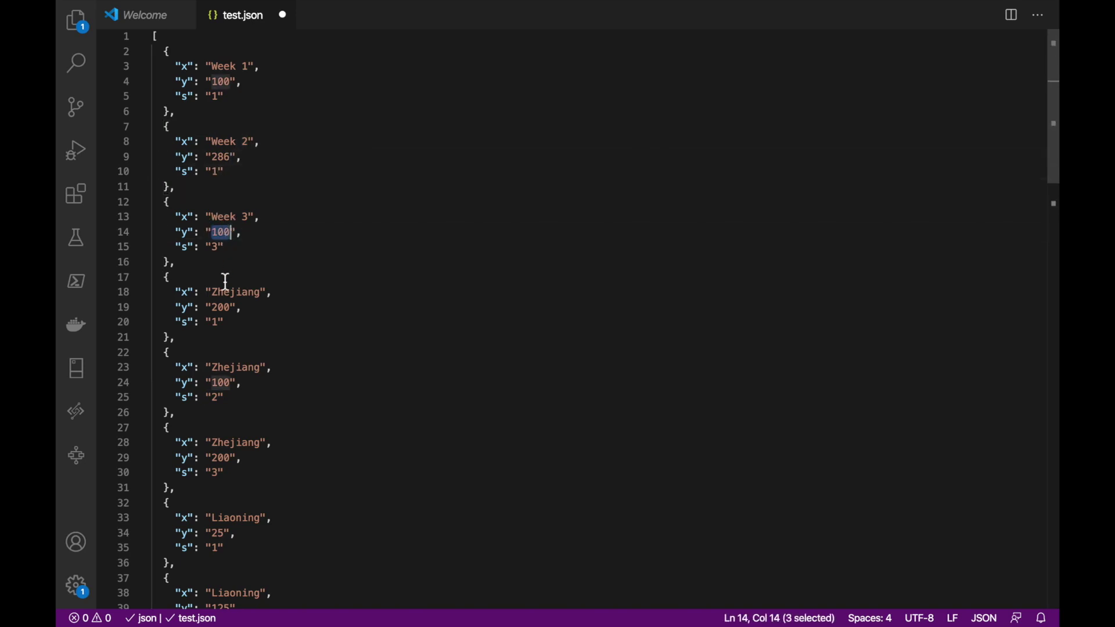
type("399")
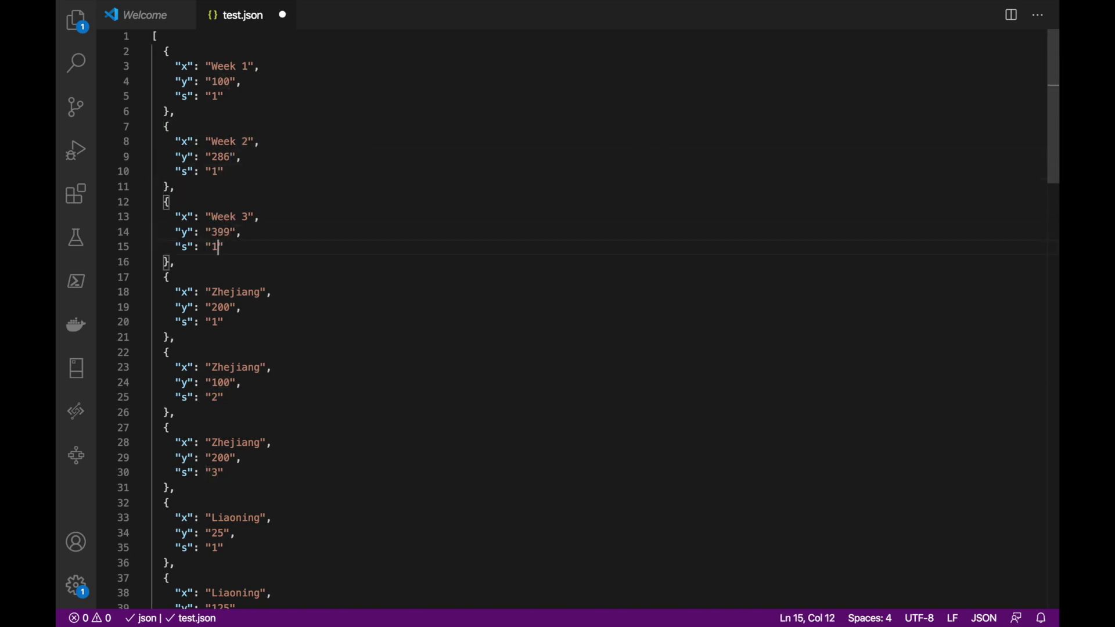
Delete every record after Week 3, close the array and select the whole file.
left_click_drag(175, 265, 327, 575)
key("BackSpace")
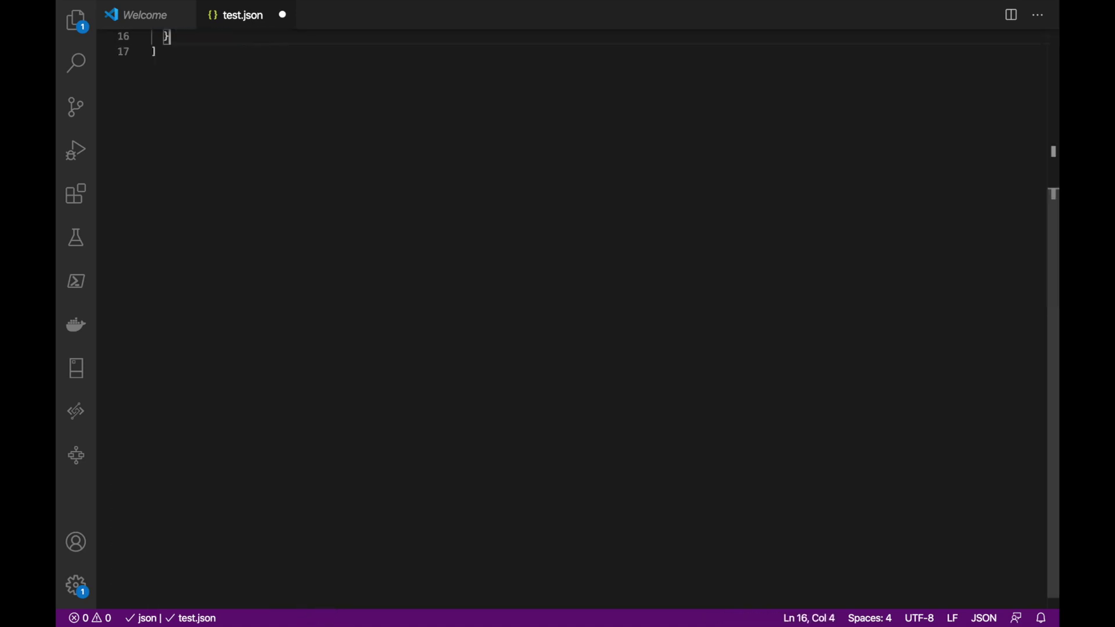
scroll(575, 313, "up", 4)
type("}")
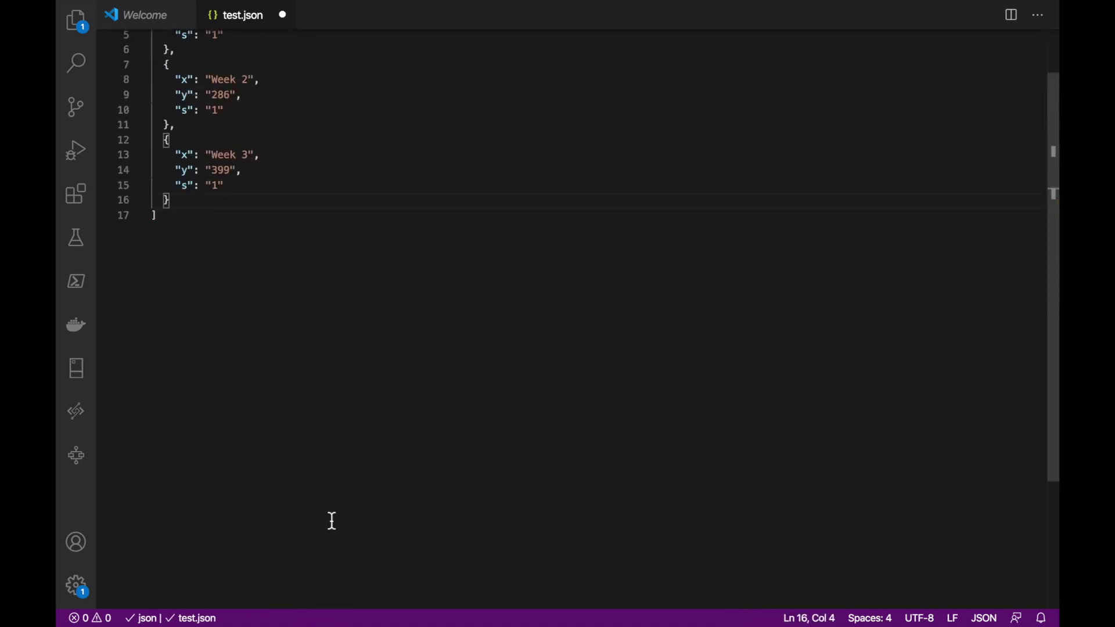
scroll(328, 384, "up", 2)
key("ctrl+a")
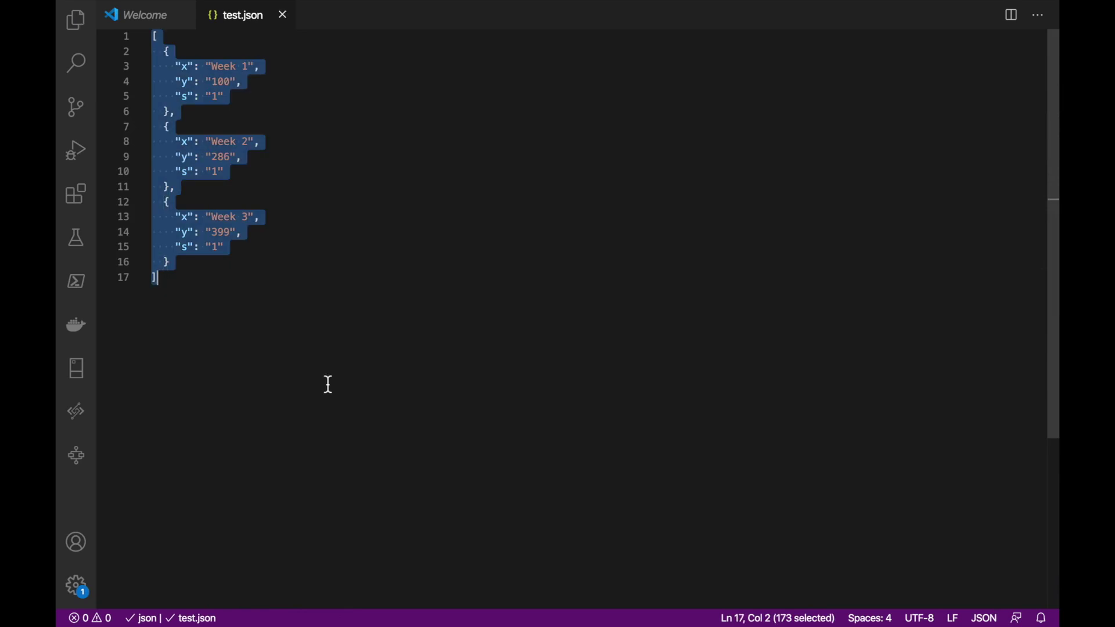
Paste the three-week JSON over the bar chart's static data and verify Week 1–3 at 100, 286, 399.
key("alt+Tab")
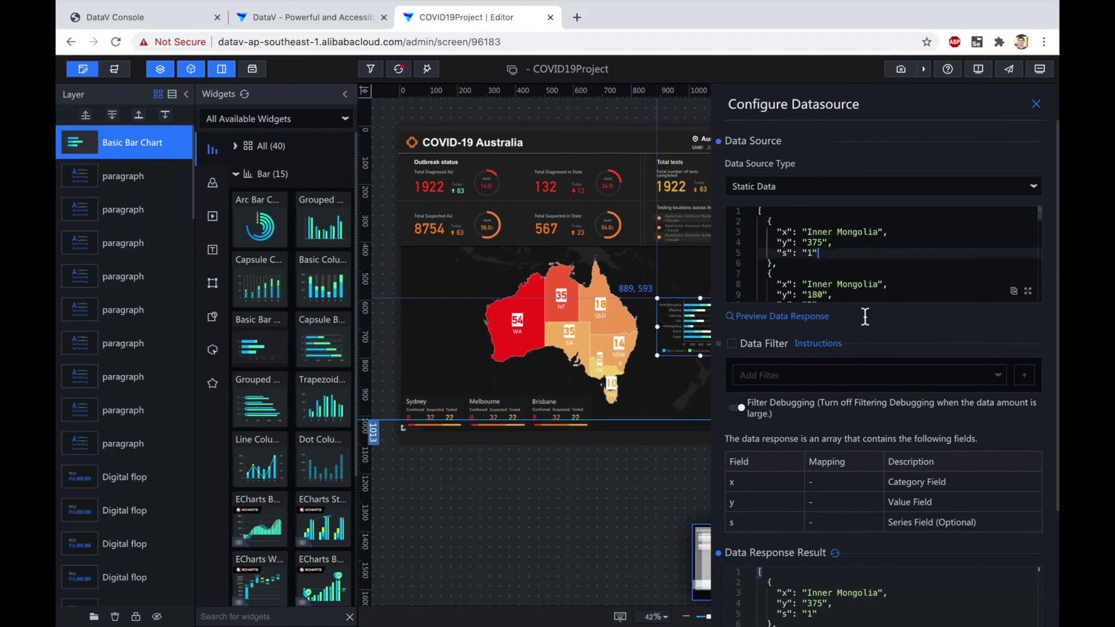
scroll(866, 315, "down", 3)
scroll(865, 315, "up", 3)
left_click(833, 232)
key("ctrl+a")
key("ctrl+v")
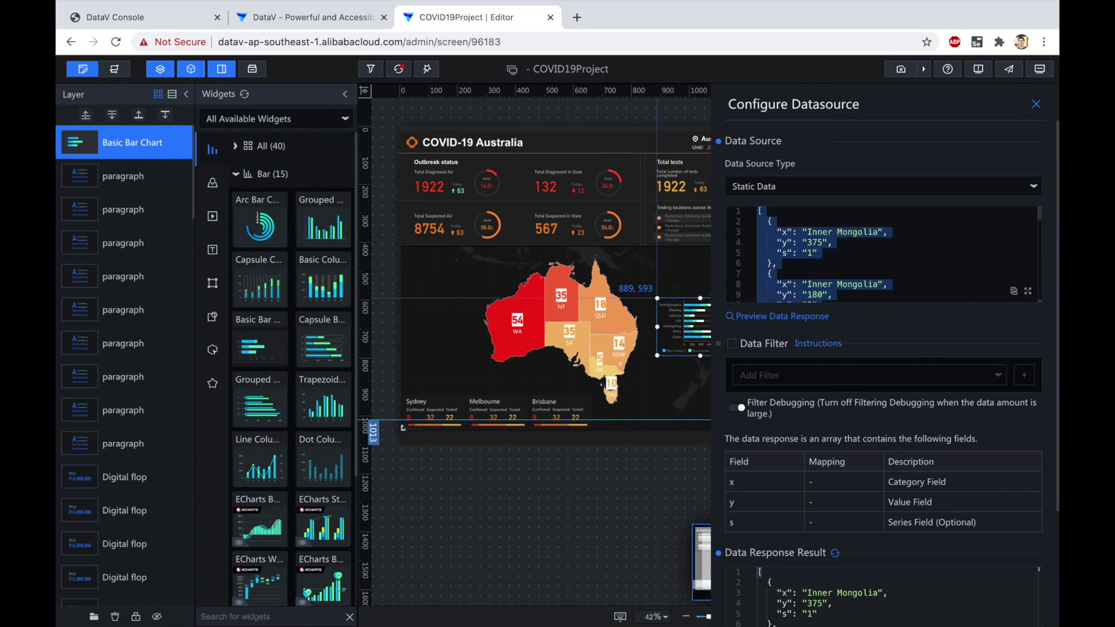
scroll(827, 352, "down", 3)
left_click(803, 490)
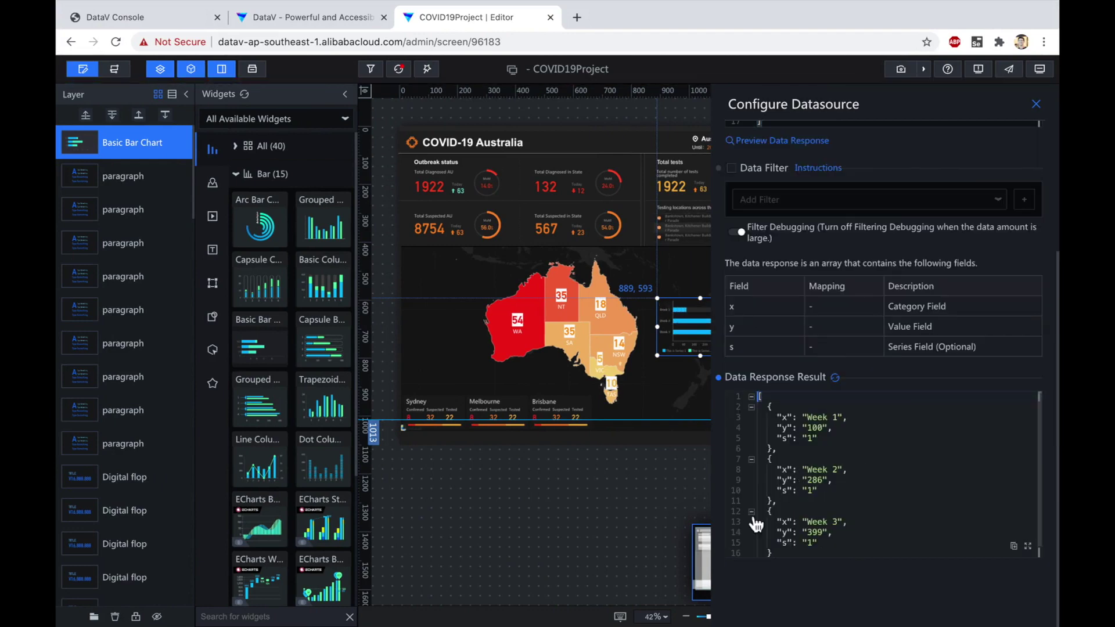
left_click(563, 479)
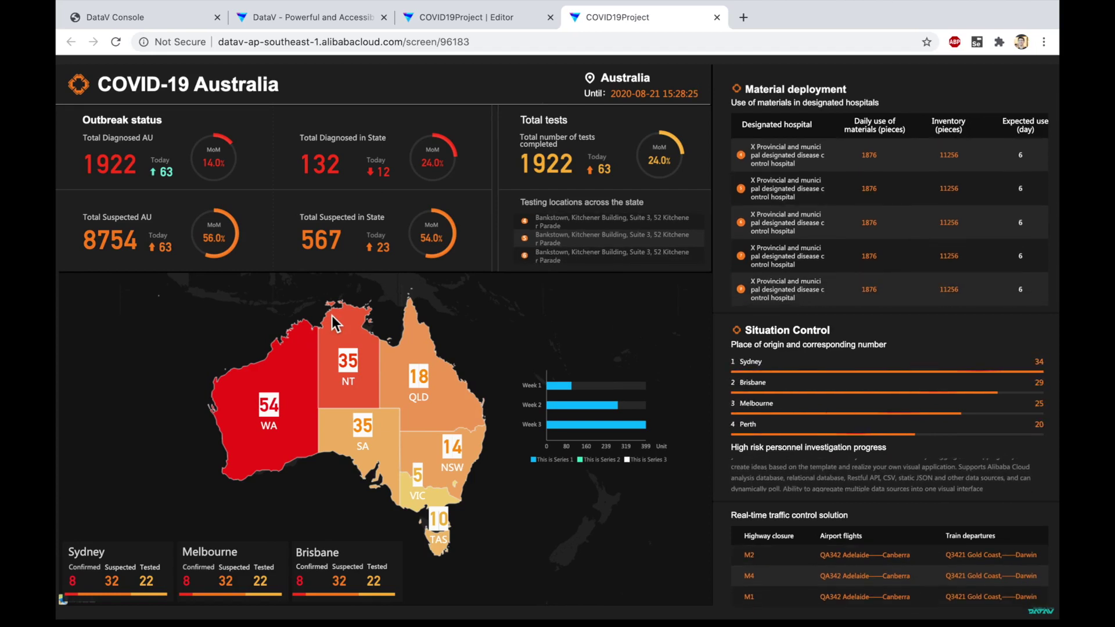
Reopen the bar chart's data source configuration in the Editor, keeping Static Data as source type.
left_click(433, 26)
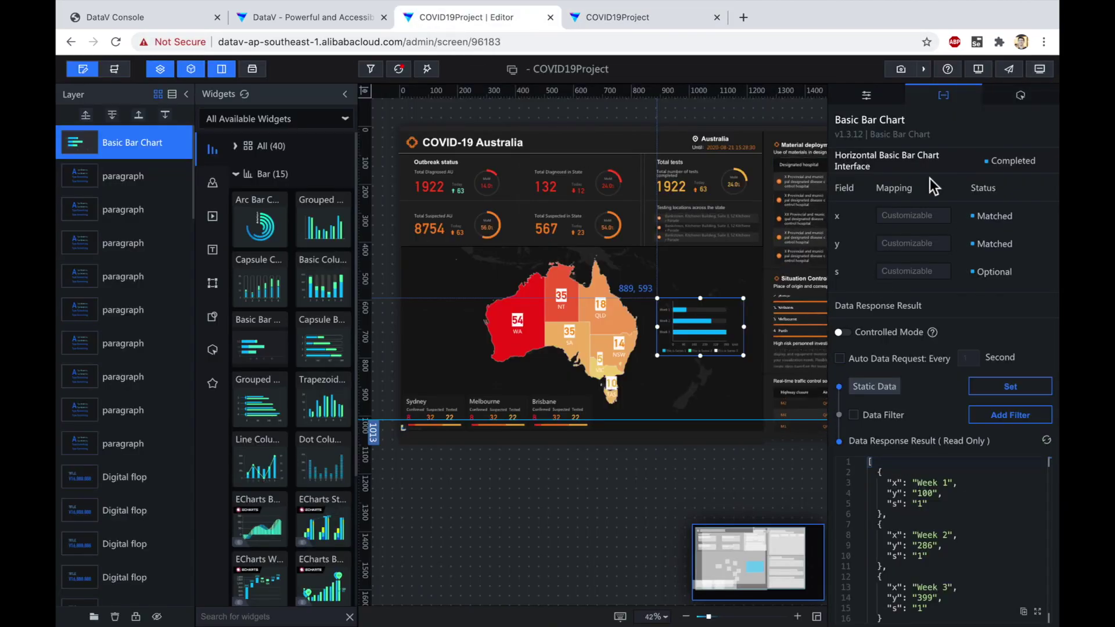
left_click(1004, 388)
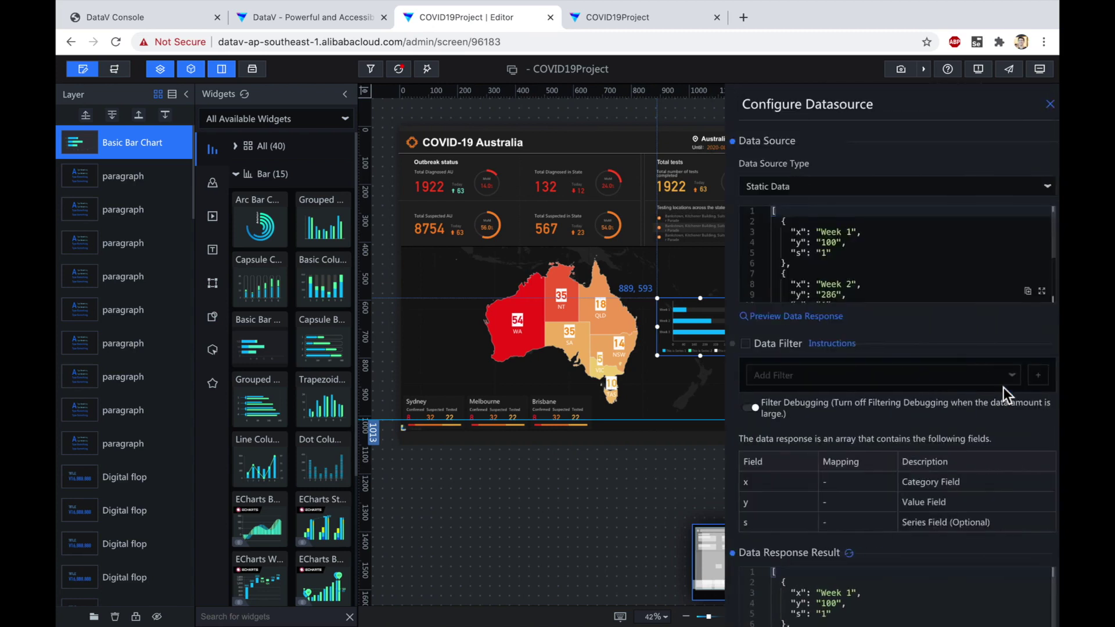
left_click(882, 192)
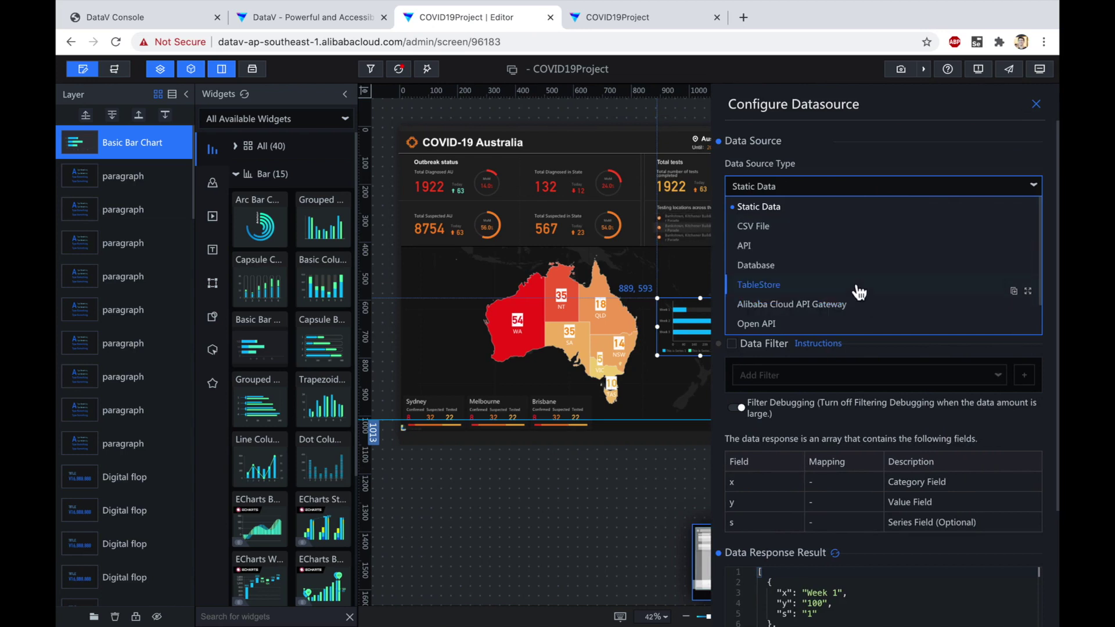
left_click(864, 415)
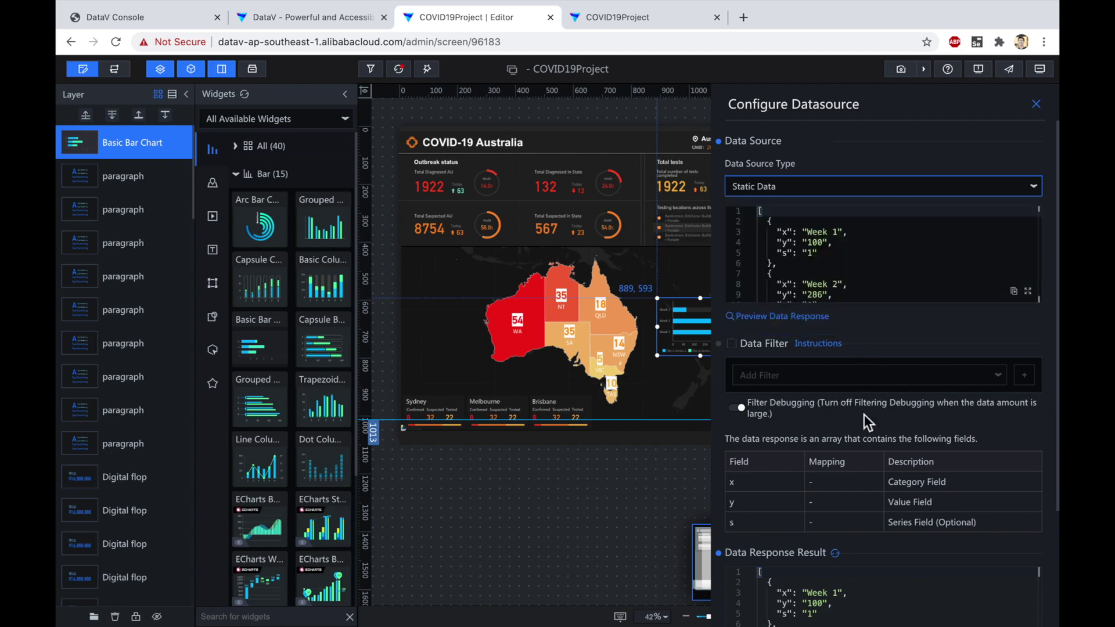
Review the preview showing the Australia map and Week 1–3 bar chart, then return to the editor.
left_click(650, 26)
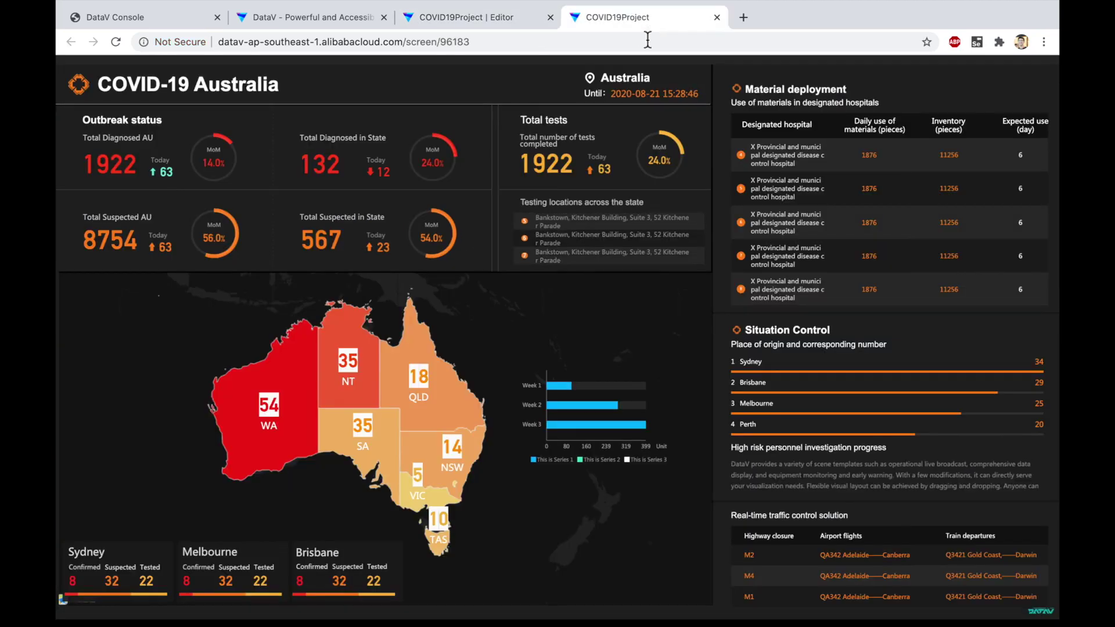
left_click_drag(768, 259, 770, 216)
left_click(370, 465)
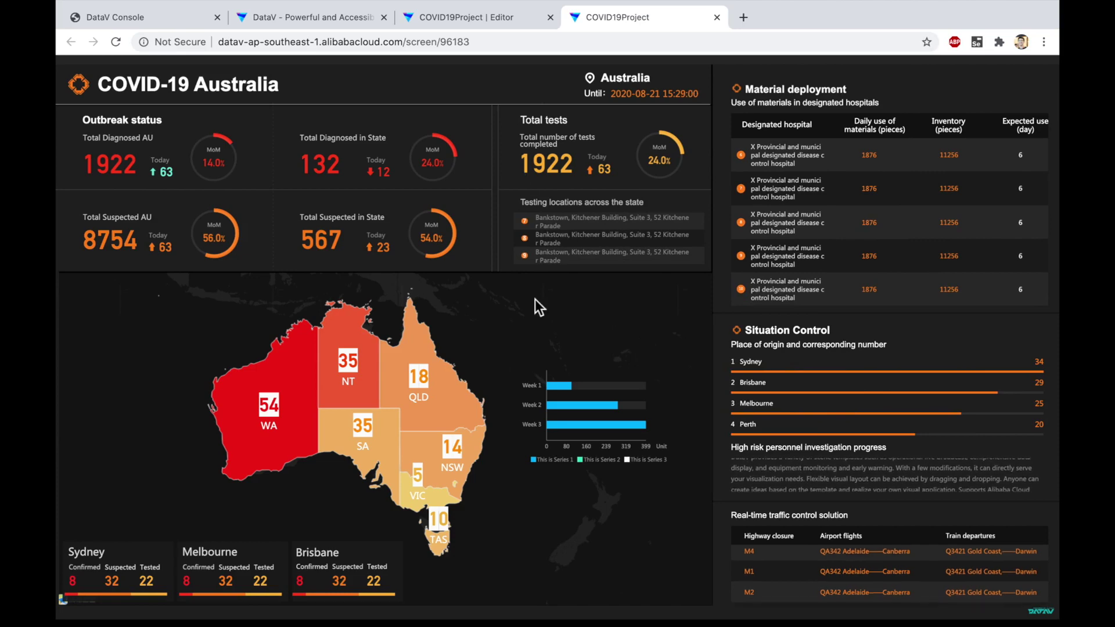
left_click(479, 25)
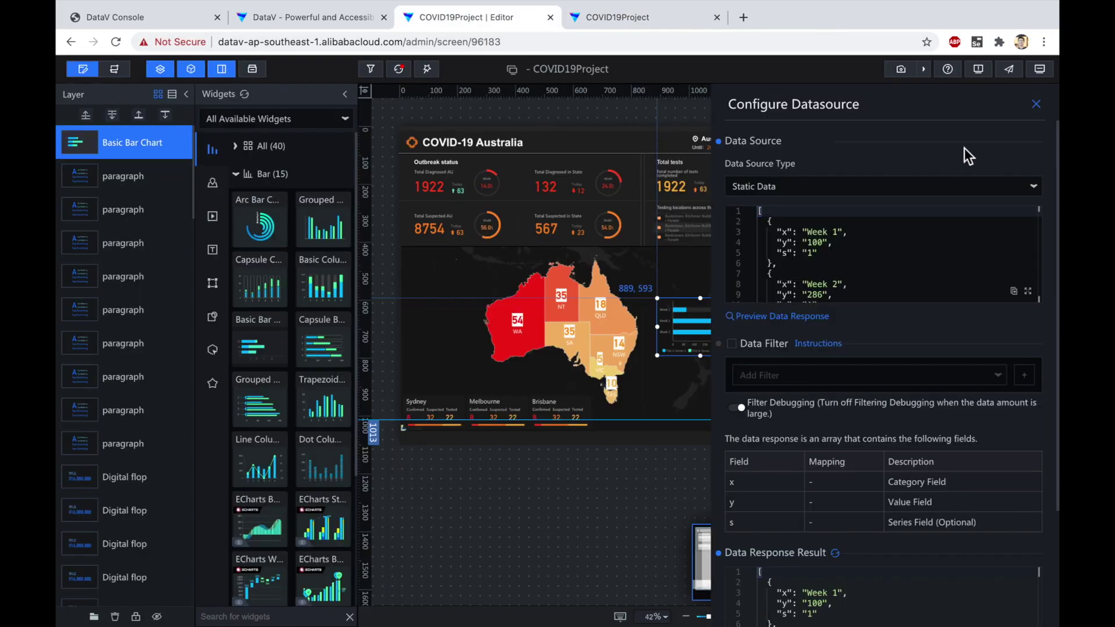
Publish the COVID19Project dashboard and dismiss the Publish Success message.
left_click(1011, 69)
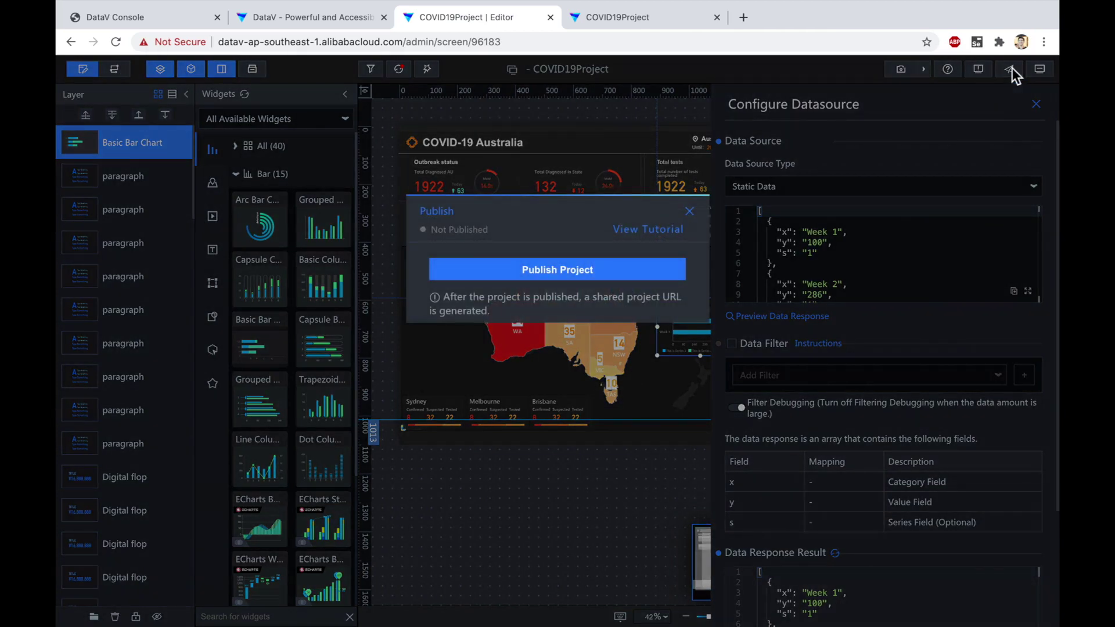
left_click(511, 280)
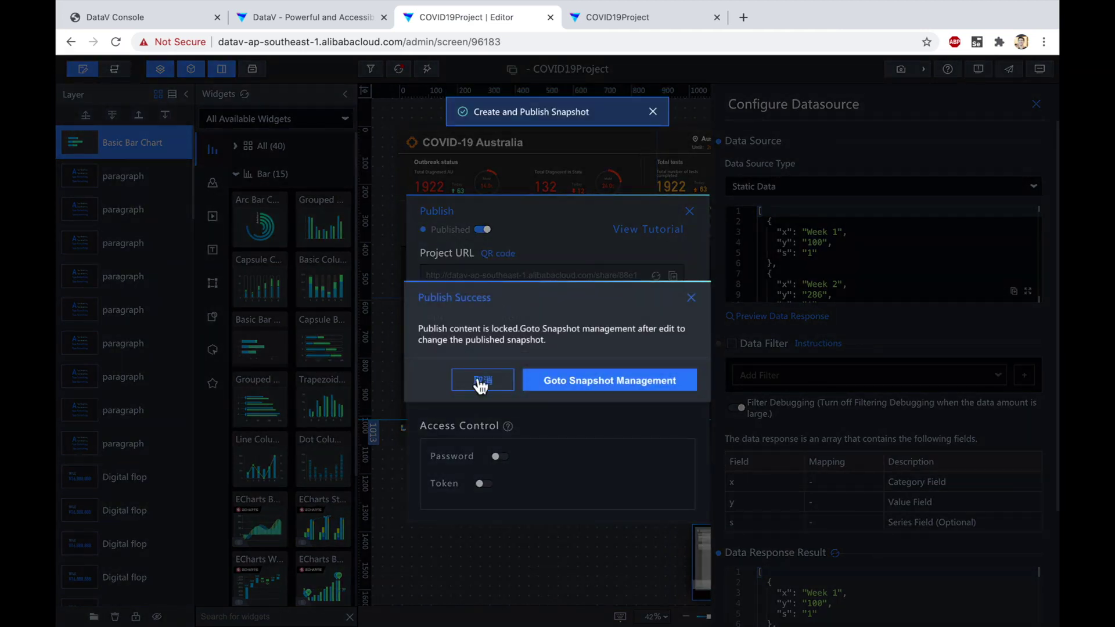
left_click(692, 298)
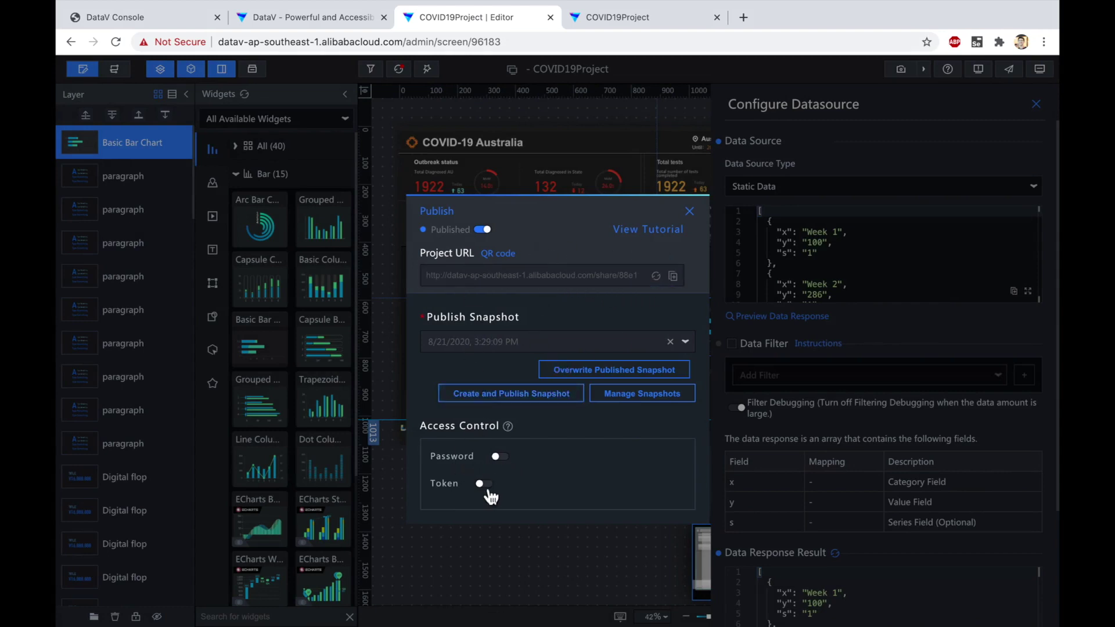
Turn on Password under Access Control and set an access password for the shared link.
left_click(498, 459)
left_click(500, 482)
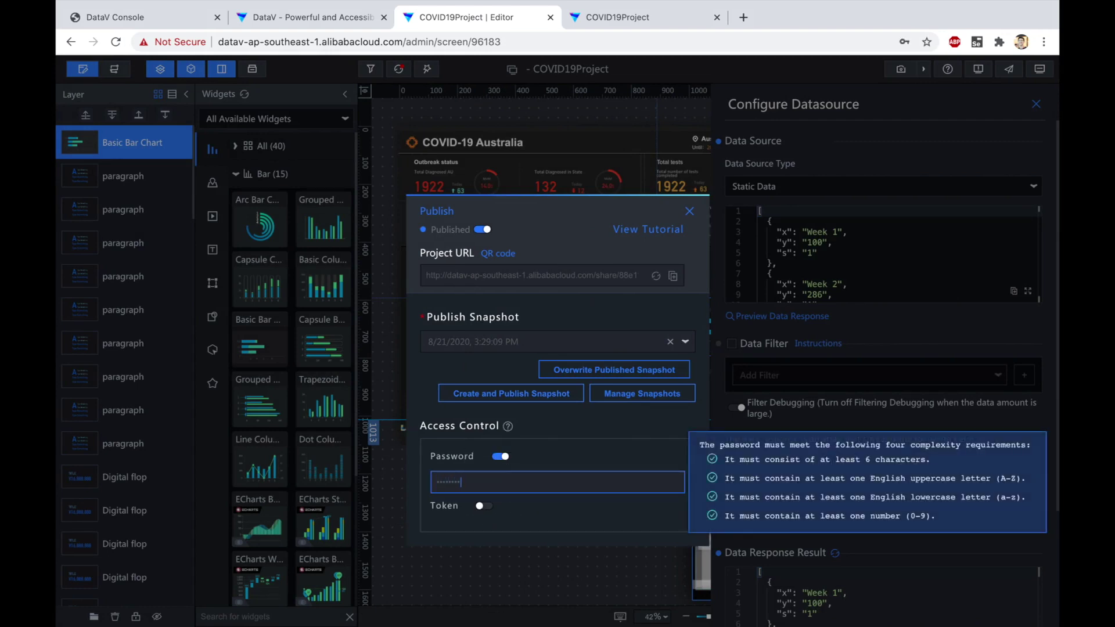
left_click(532, 484)
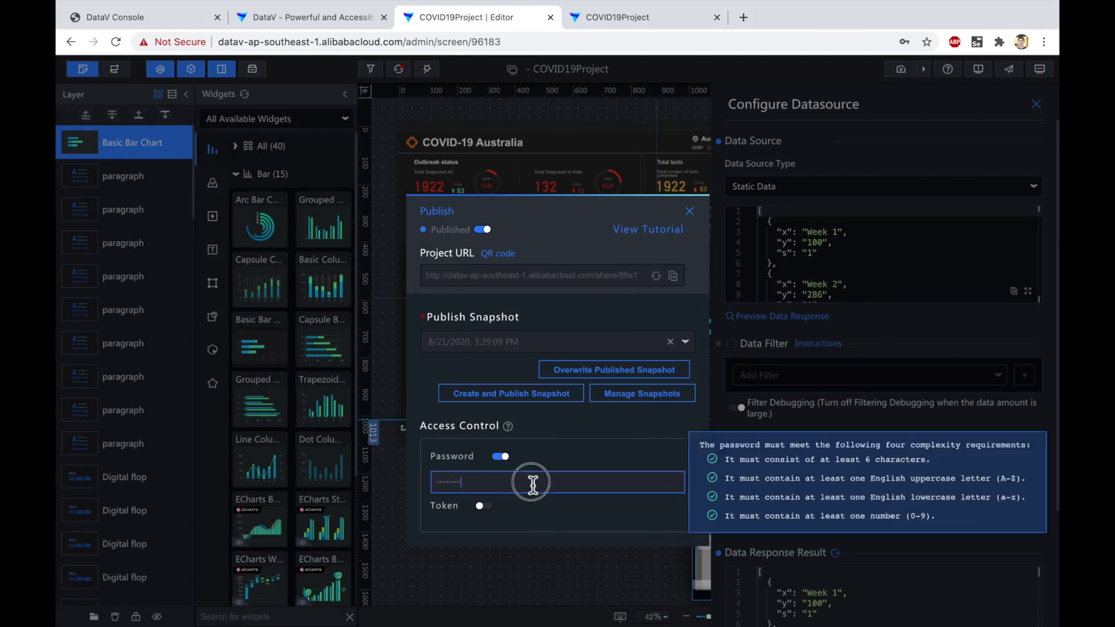
left_click(570, 516)
left_click(850, 273)
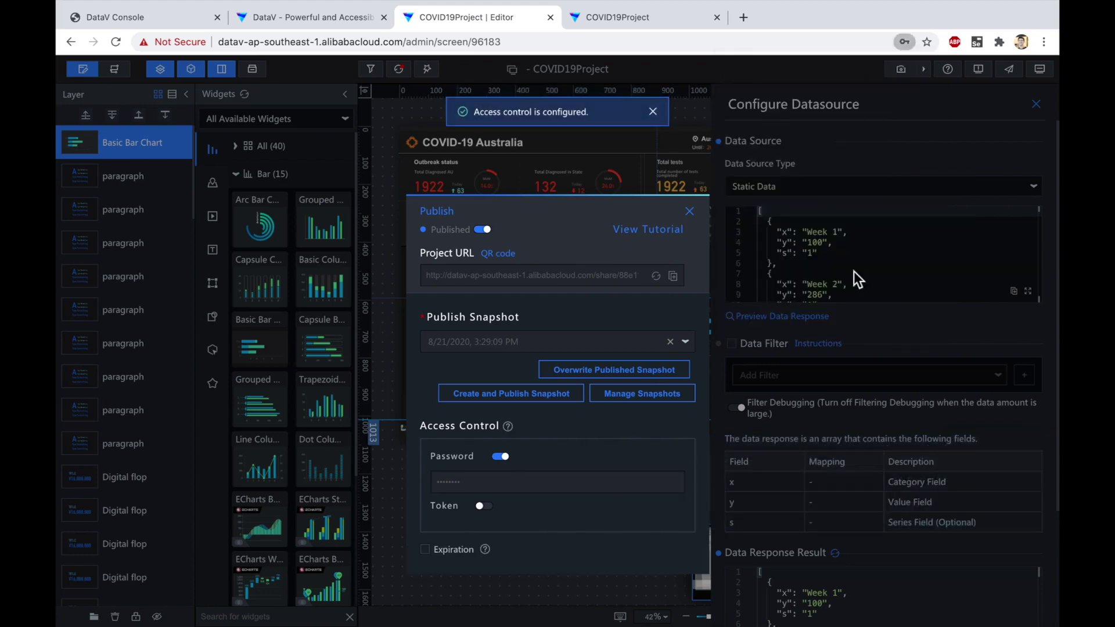
left_click(691, 213)
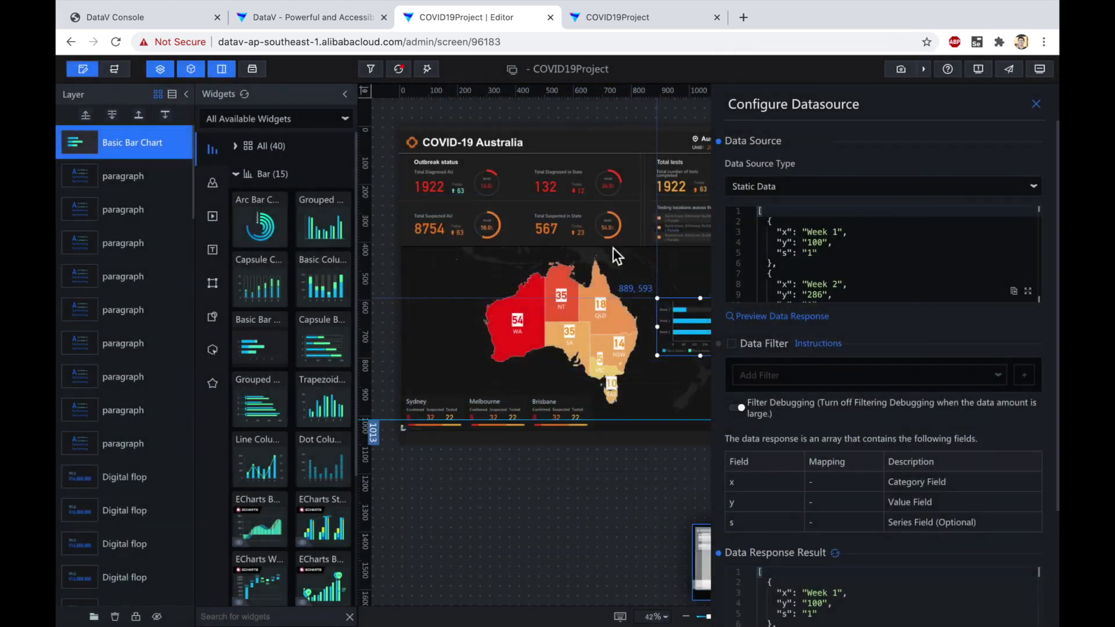
left_click(977, 72)
Open the copied project URL in a new tab and try unlocking it with the password.
left_click(674, 275)
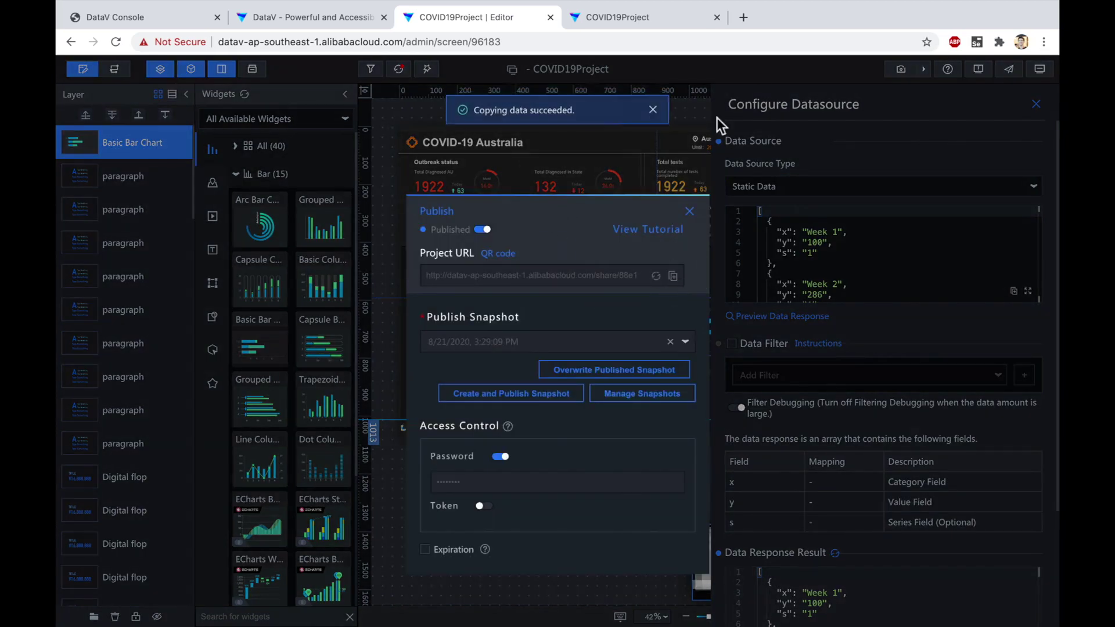
left_click(744, 18)
key("super+v")
key("Return")
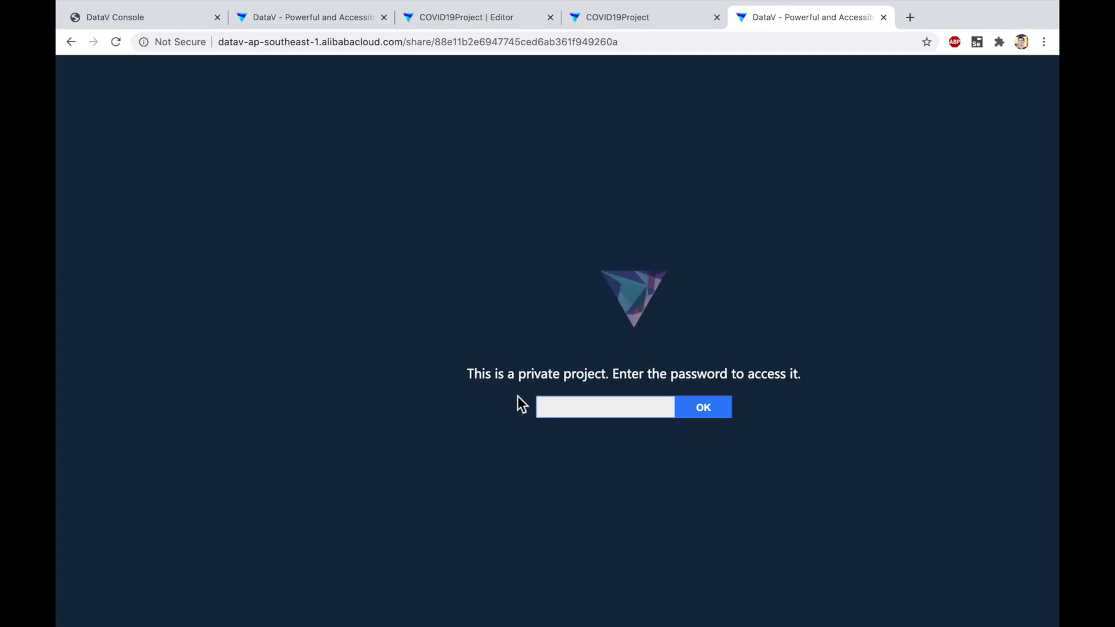
left_click(542, 407)
type("a")
type("•••••••")
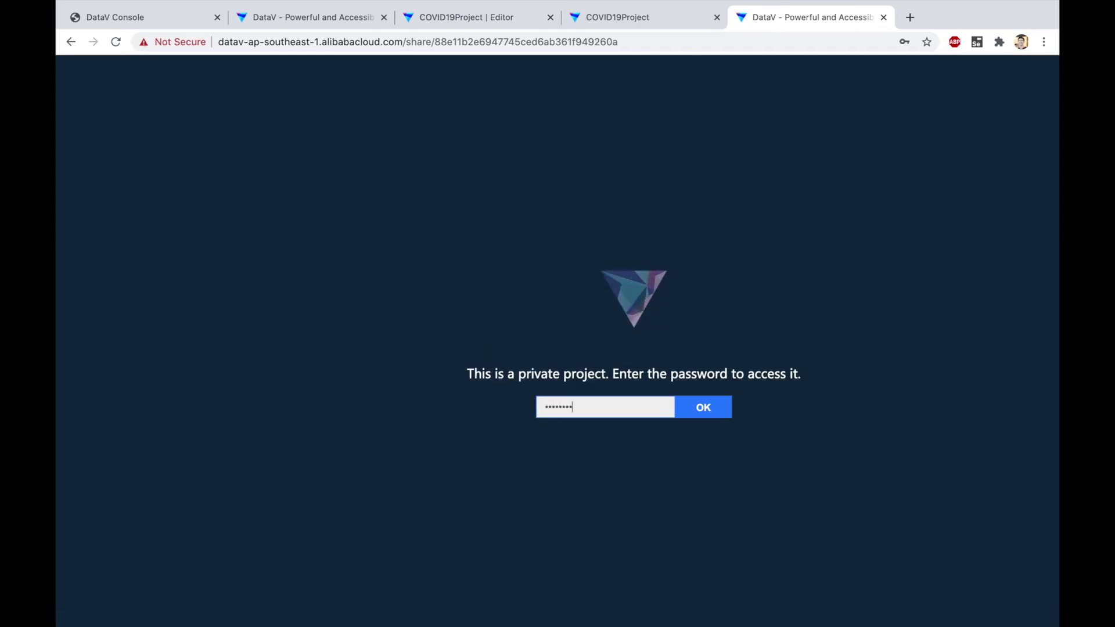
left_click(706, 407)
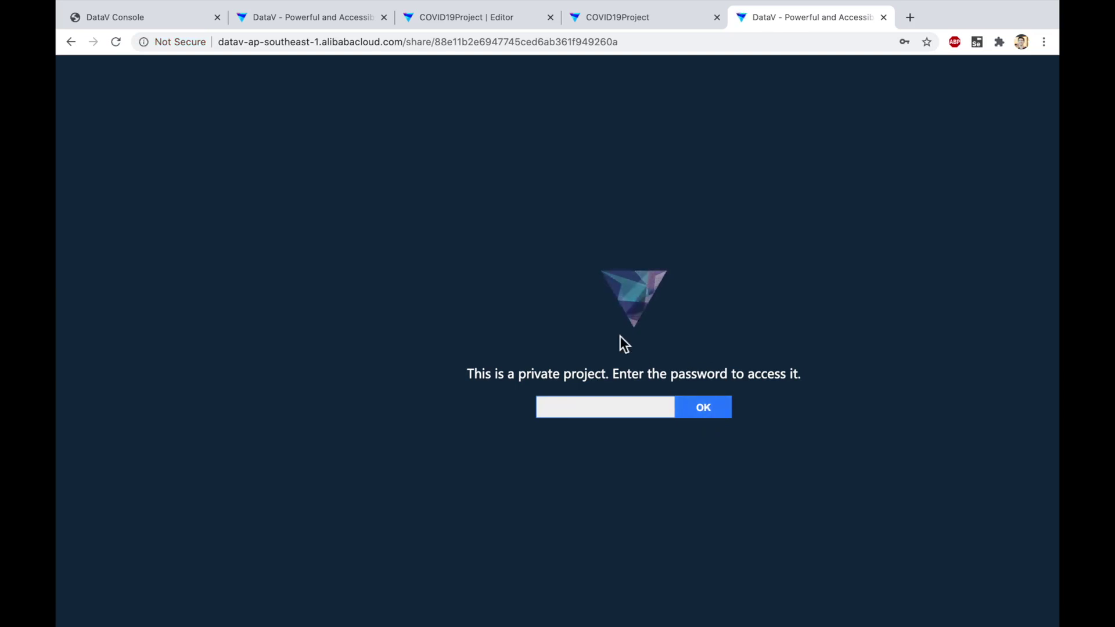
left_click(598, 404)
type("••••••••")
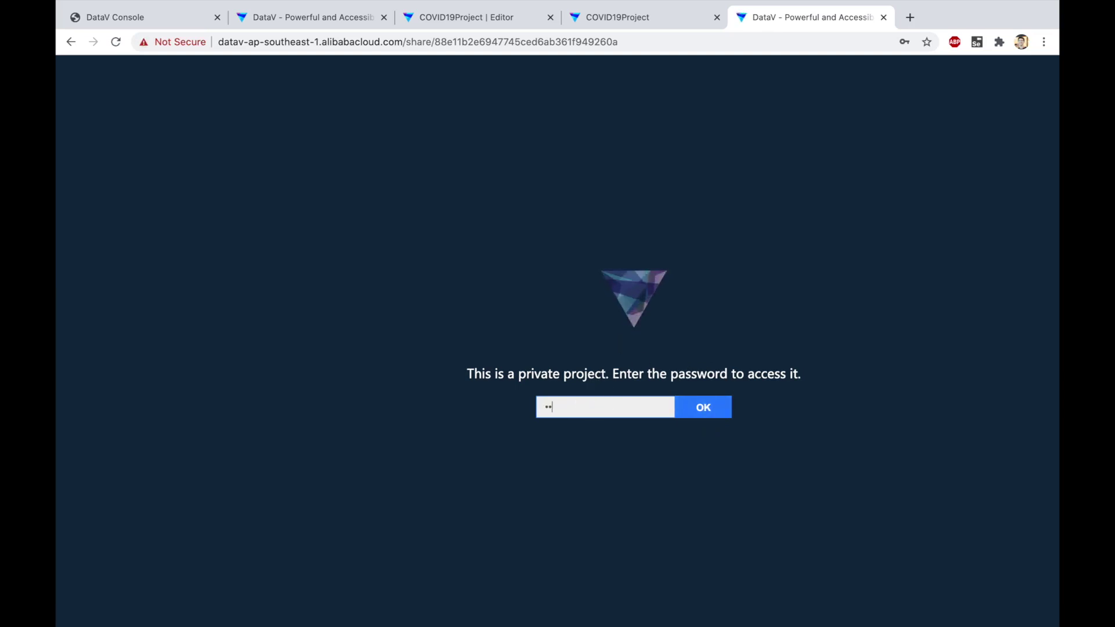
left_click(685, 413)
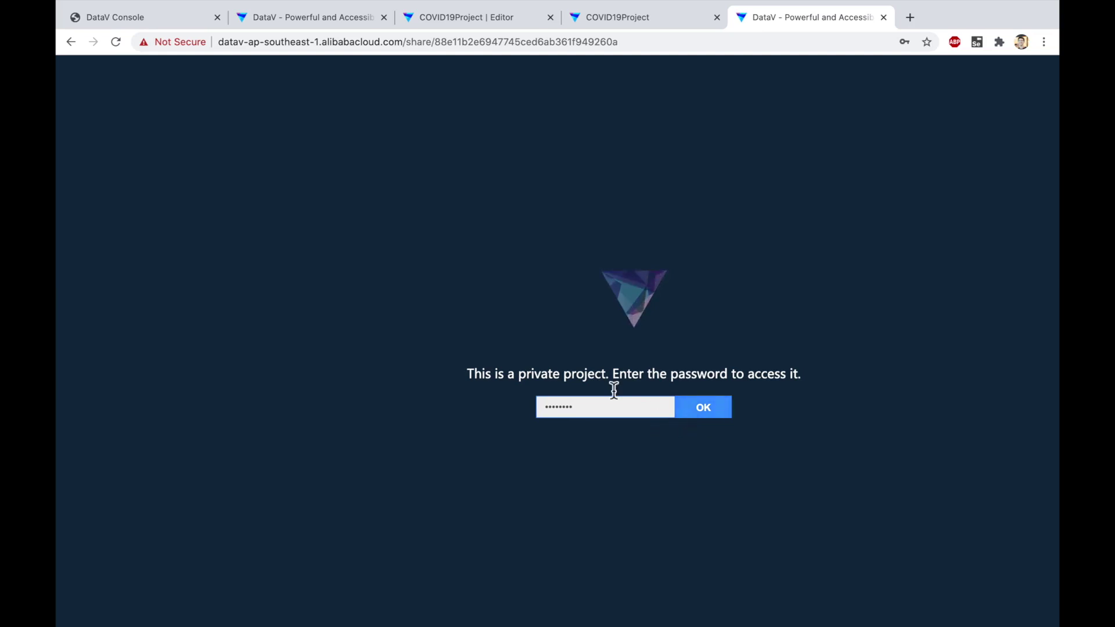
Begin changing the access password in the editor, then retry unlocking the share page.
left_click(625, 18)
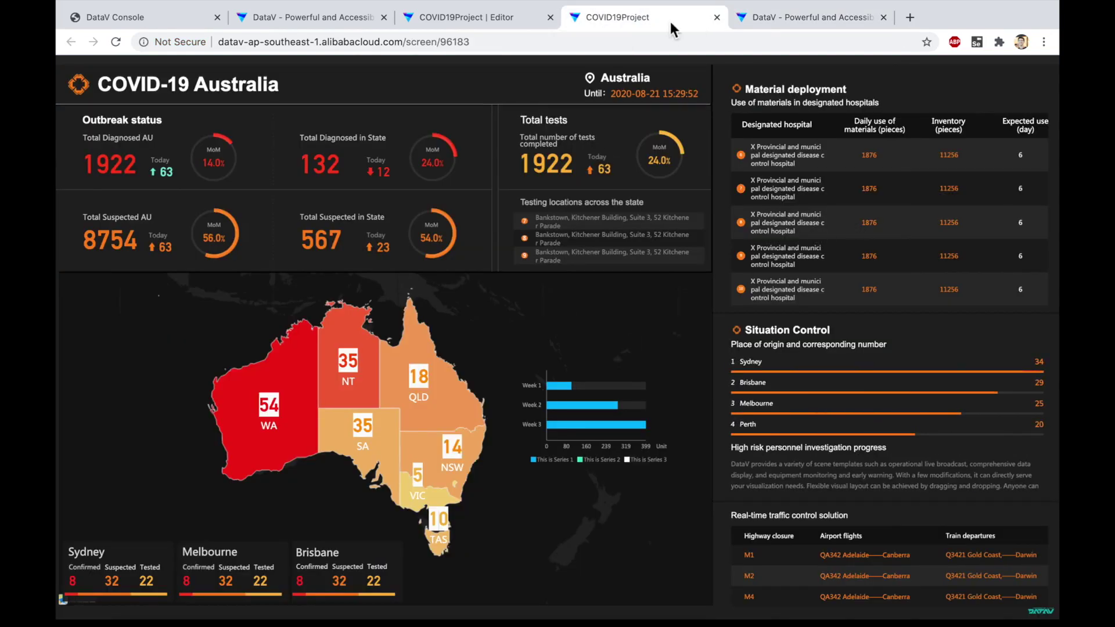
left_click(491, 22)
left_click(716, 18)
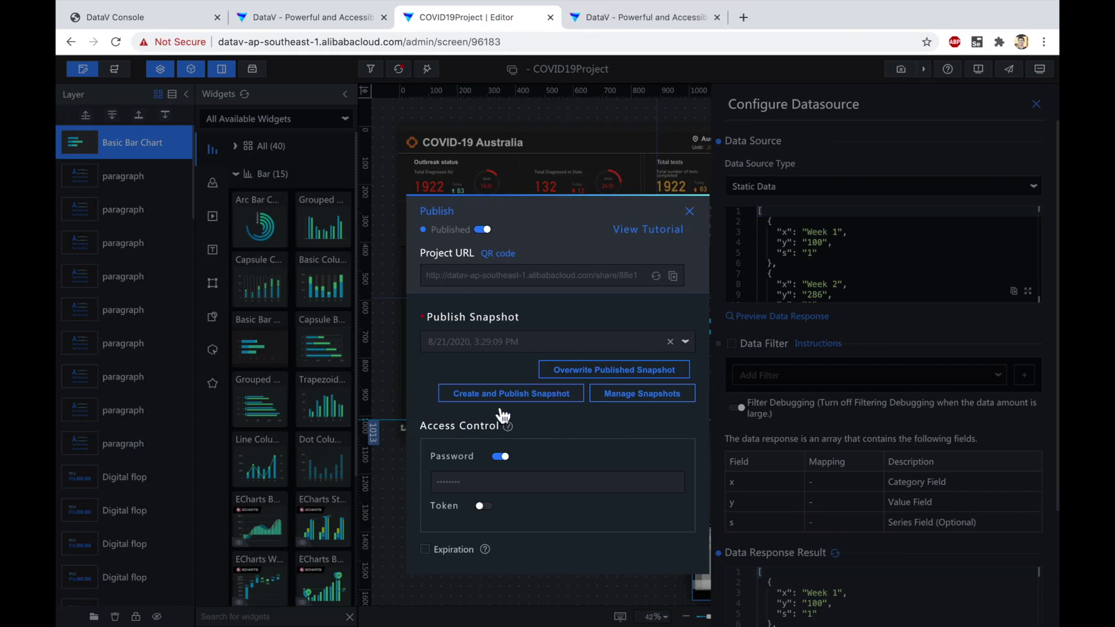
left_click(478, 488)
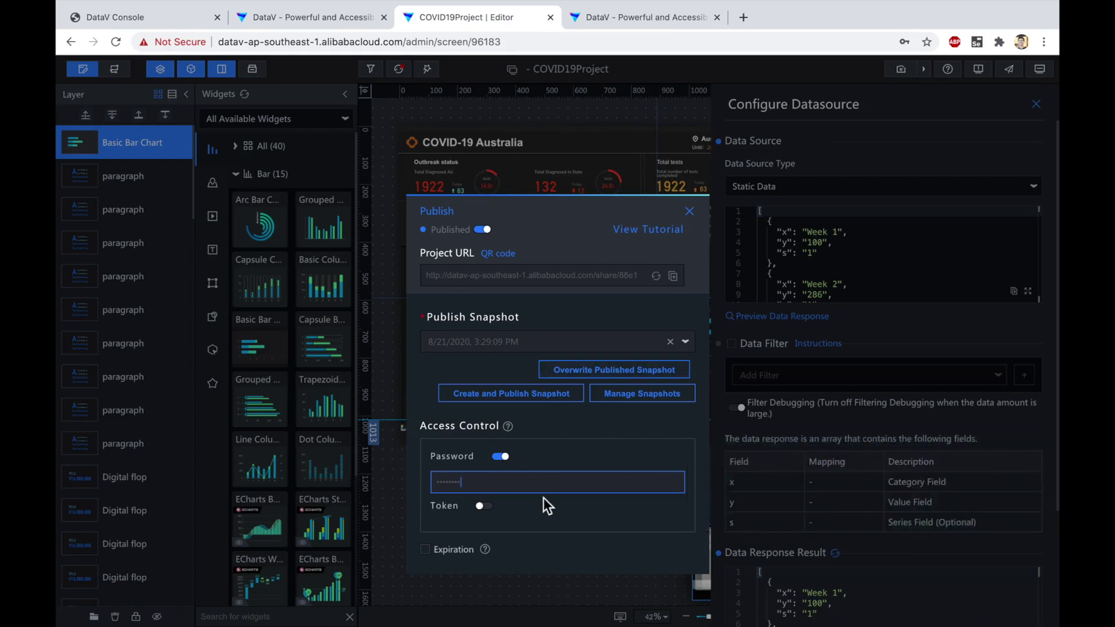
left_click(677, 23)
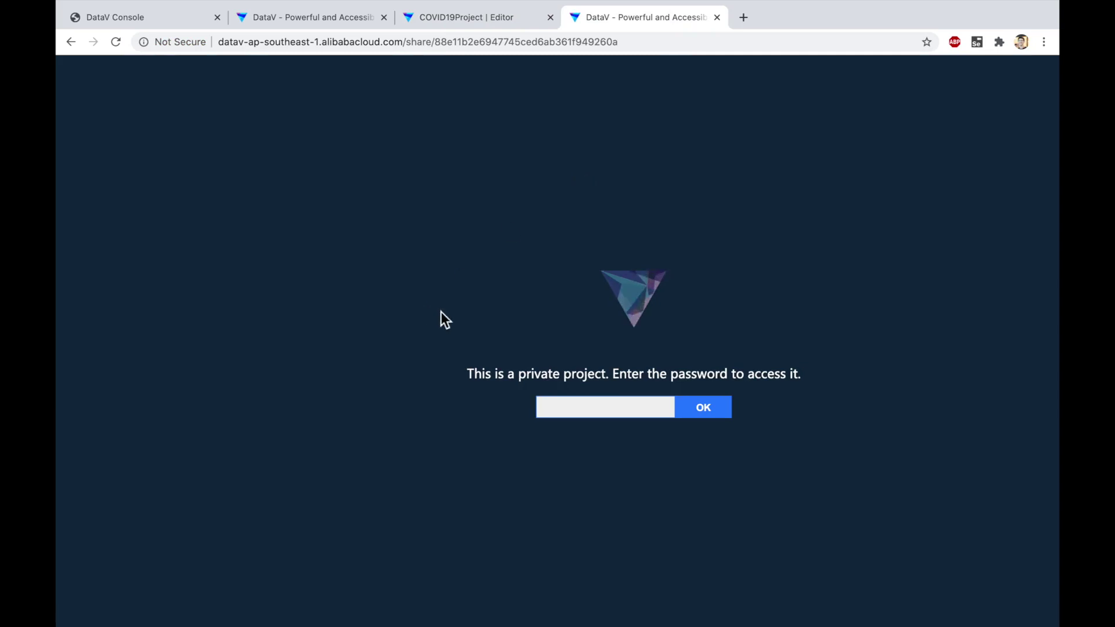
left_click(552, 404)
type("••••••••")
left_click(699, 414)
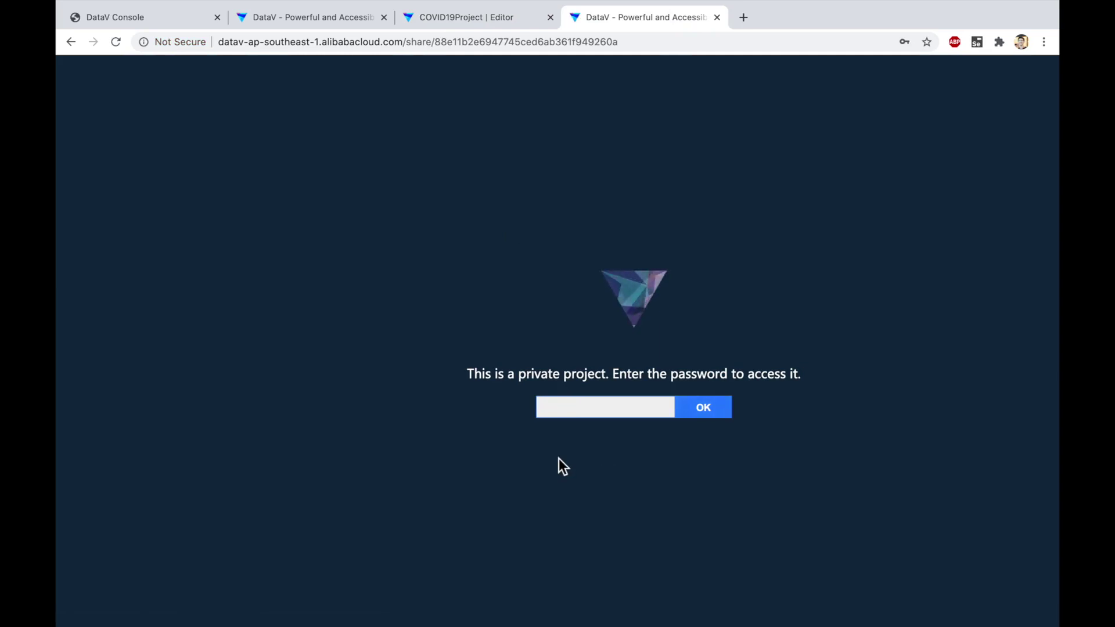
Save a new access password in the editor's Access Control settings.
left_click(488, 21)
left_click(517, 484)
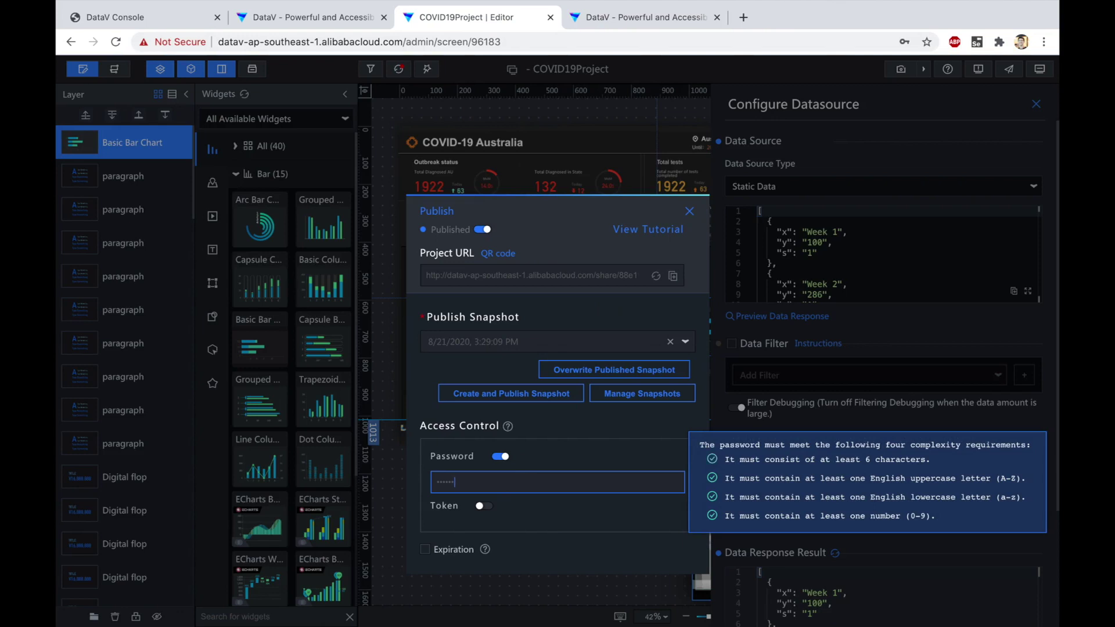
left_click(522, 442)
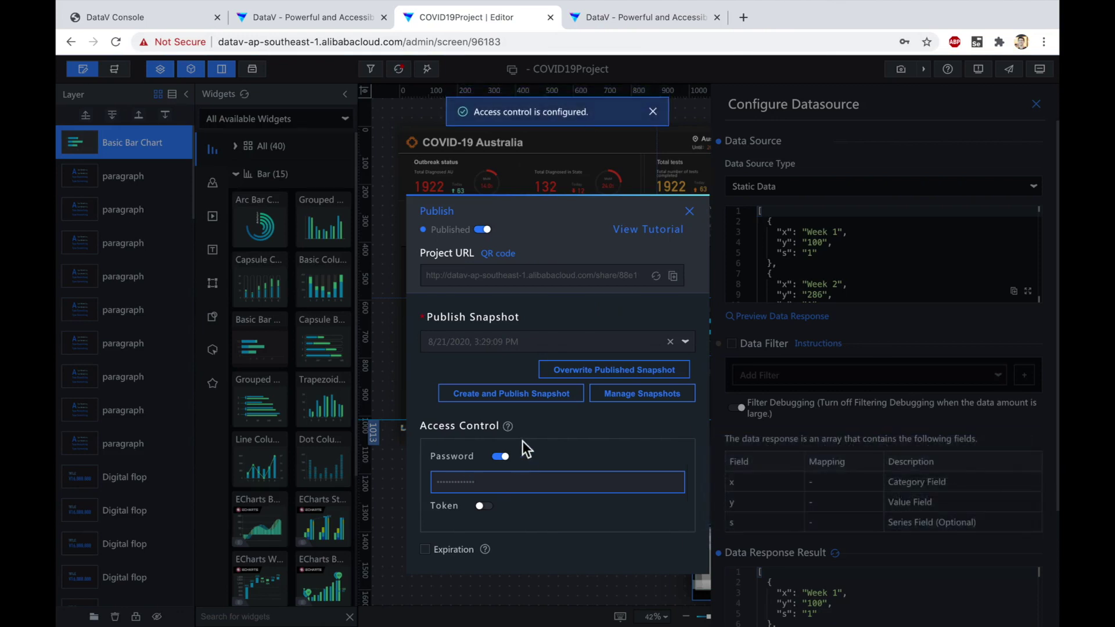
left_click(607, 19)
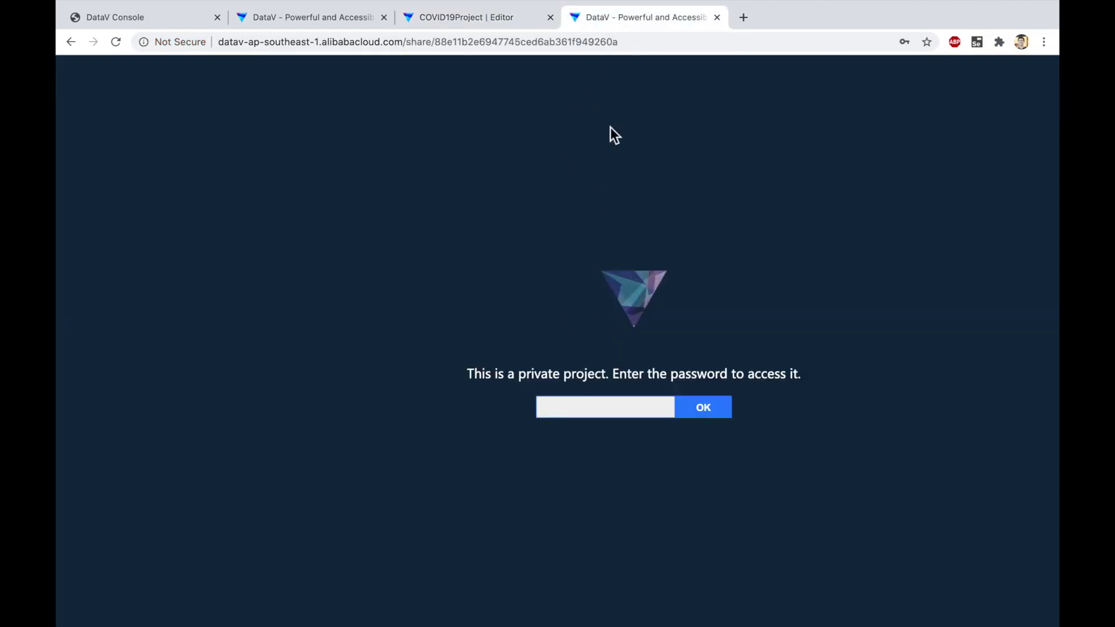
Reload the share URL in a fresh tab and unlock it with the access password.
left_click(717, 17)
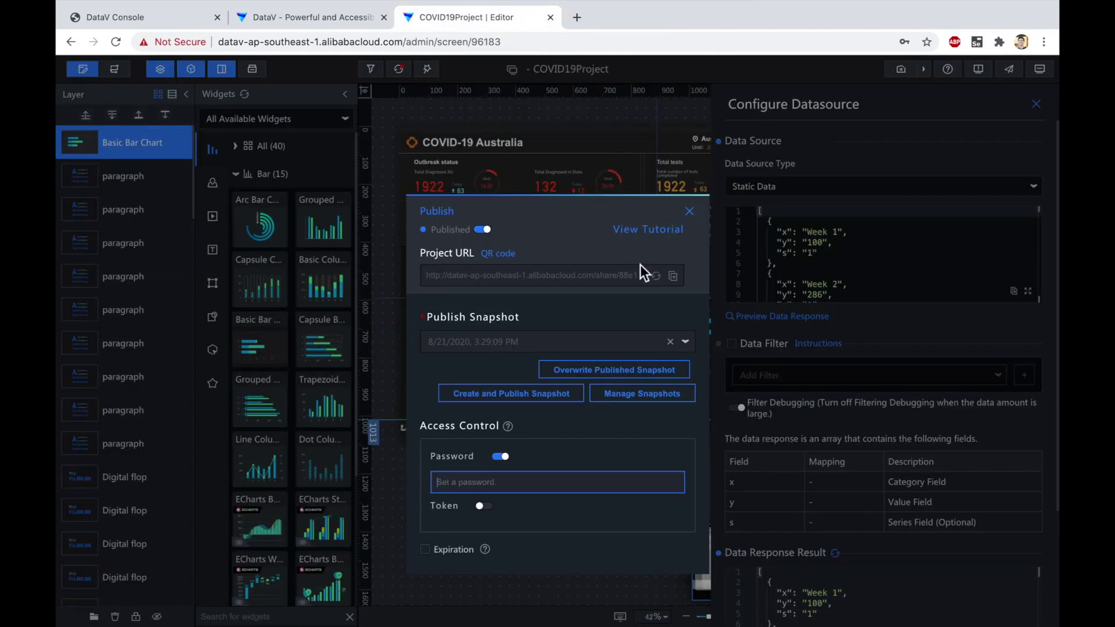
left_click(673, 275)
left_click(576, 18)
key("ctrl+v")
key("Return")
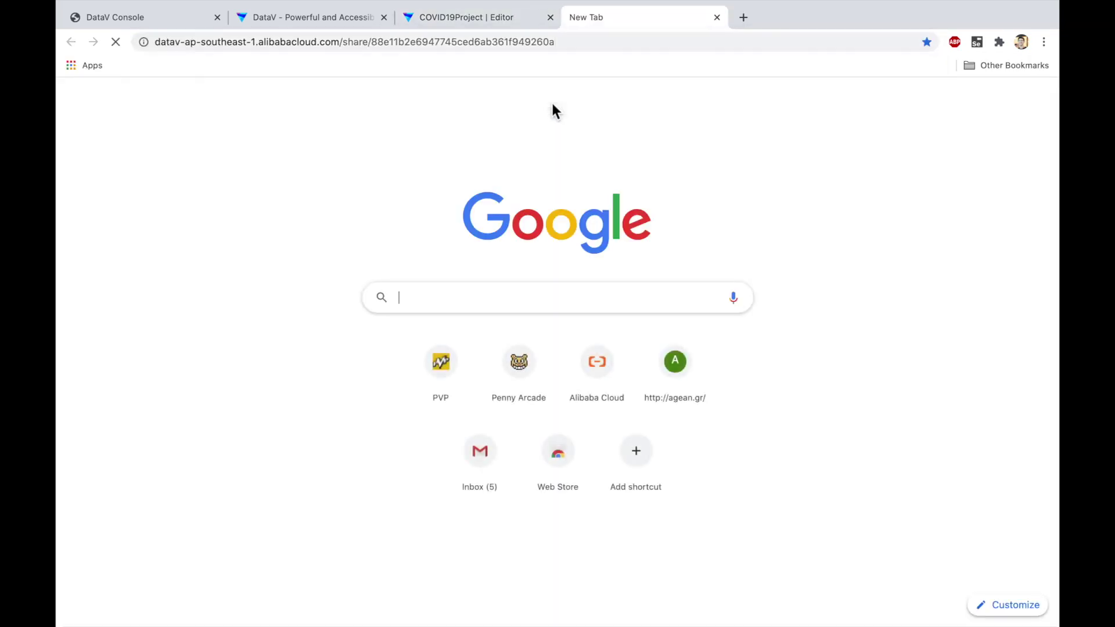
left_click(576, 414)
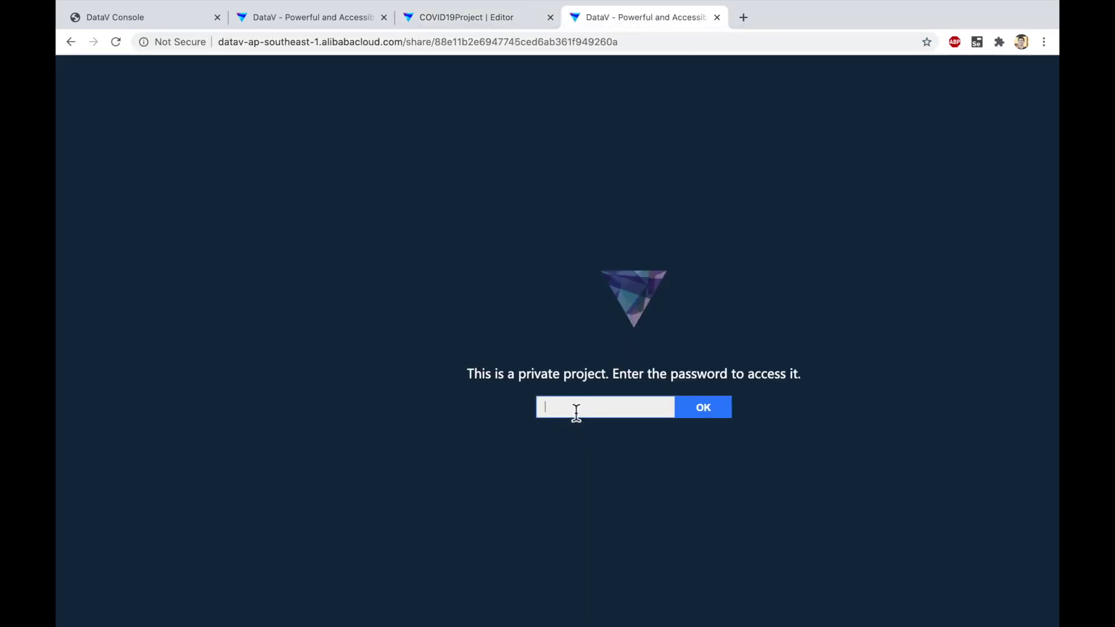
type("•••••••••••••")
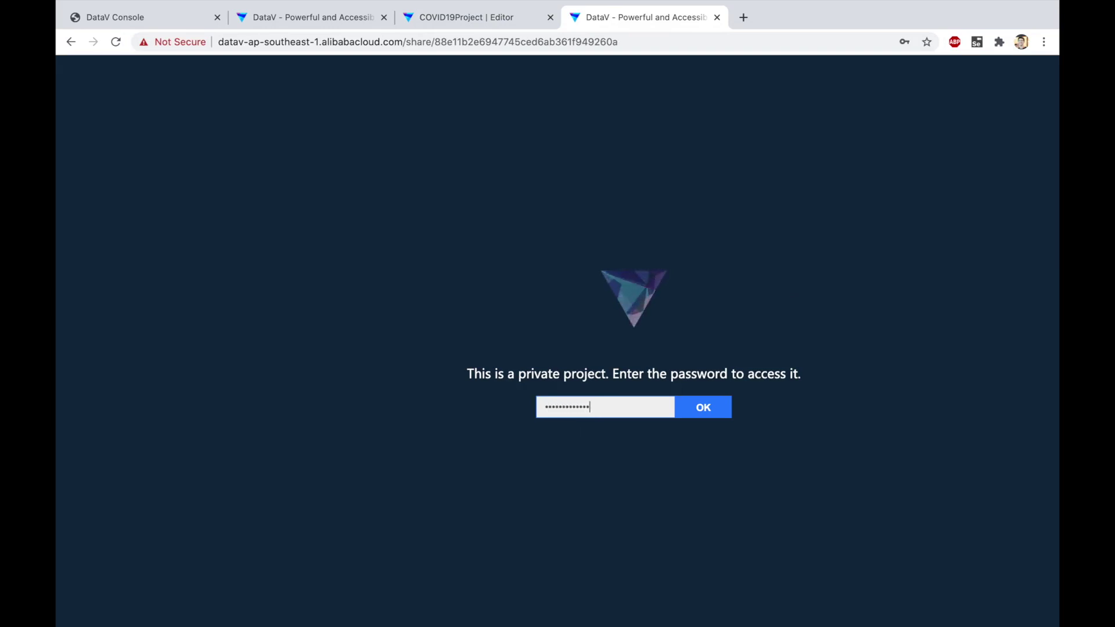
left_click(703, 413)
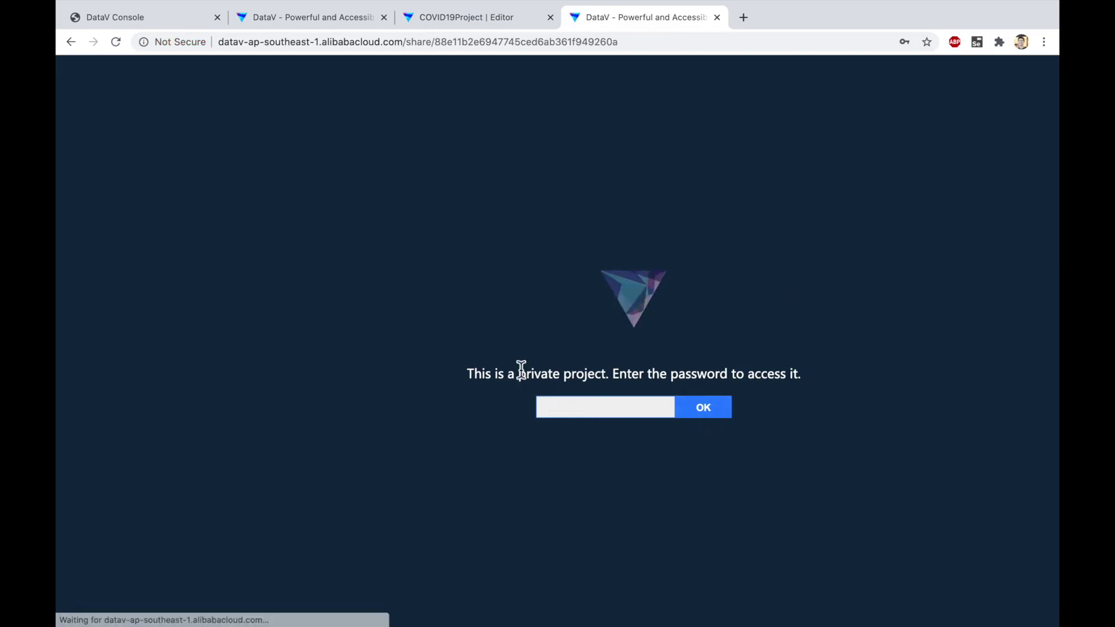
left_click(555, 404)
type("•••••")
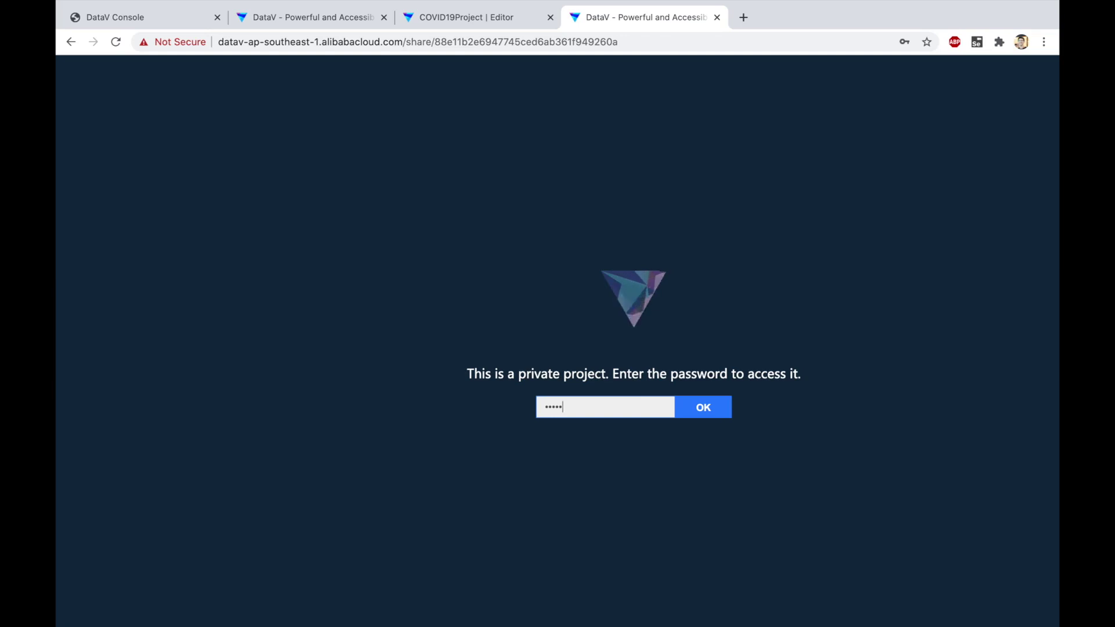
key("BackSpace")
key("BackSpace")
key("BackSpace")
key("BackSpace")
key("BackSpace")
type("•••••••••••••")
left_click(700, 414)
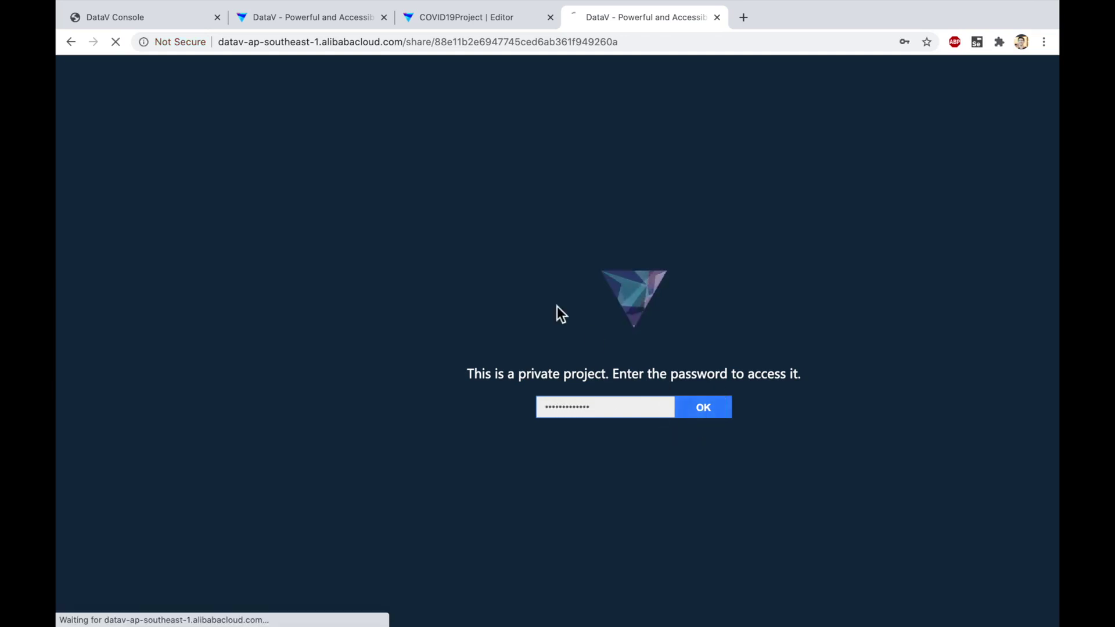
Overwrite the published snapshot, confirm with OK, and copy the project URL again.
left_click(507, 26)
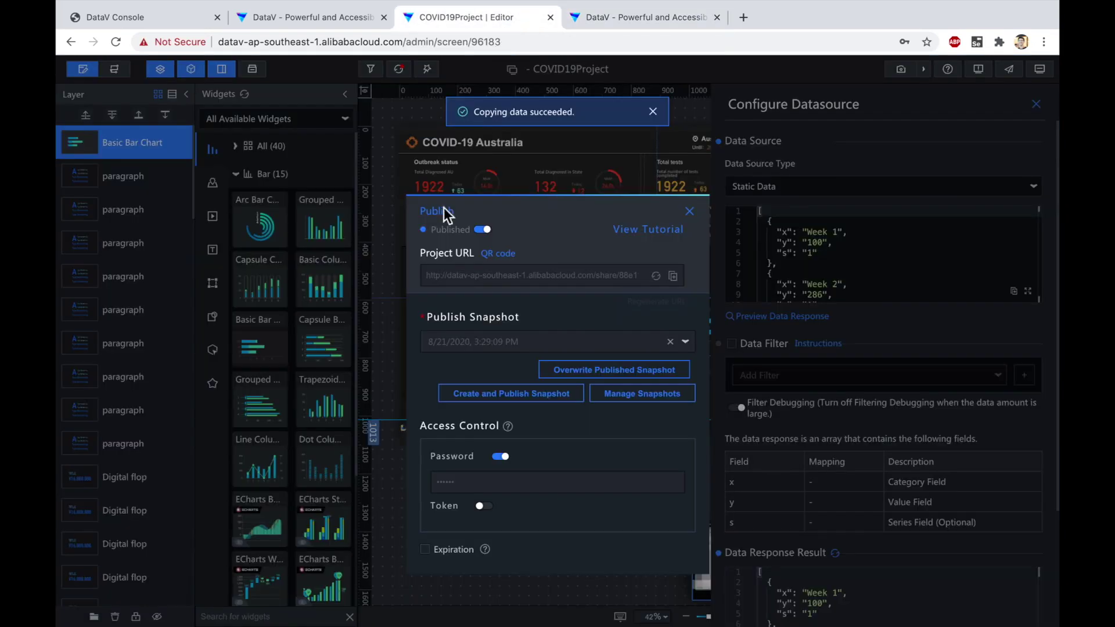
left_click(616, 372)
left_click(647, 423)
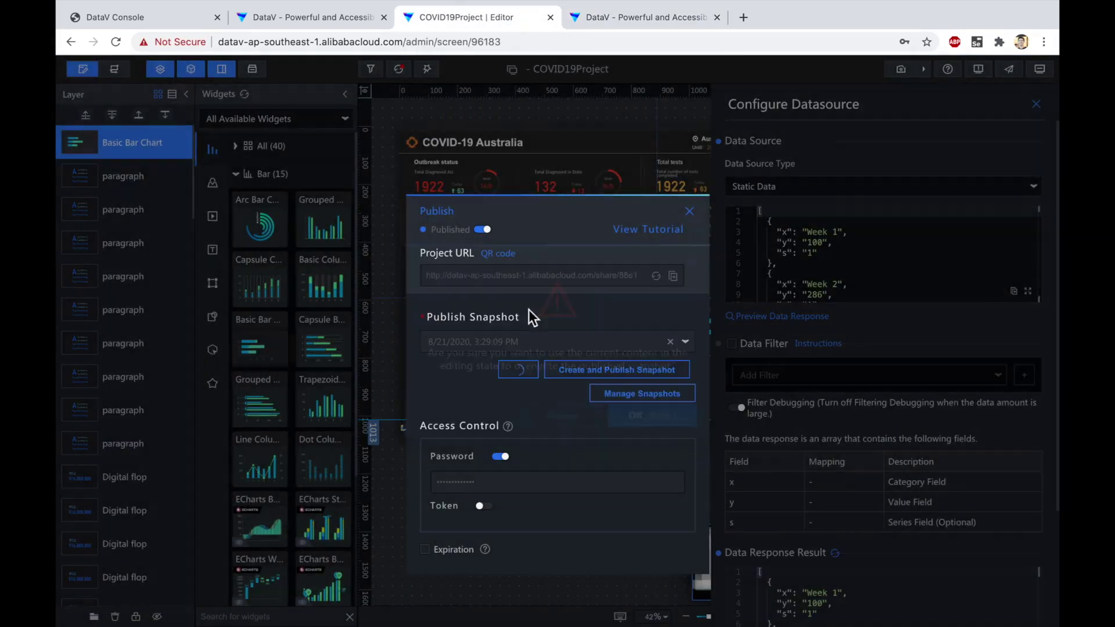
left_click(717, 17)
left_click(674, 277)
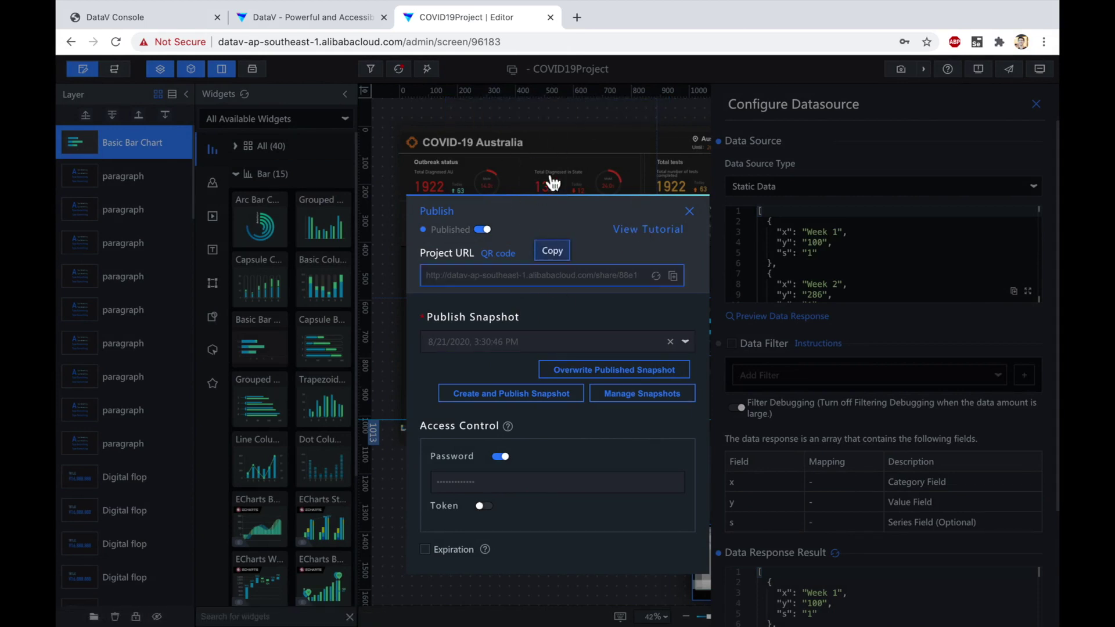
left_click(576, 24)
Load the share URL showing the Australia dashboard with the Week 1–3 bar chart, then return to the editor.
key("super+v")
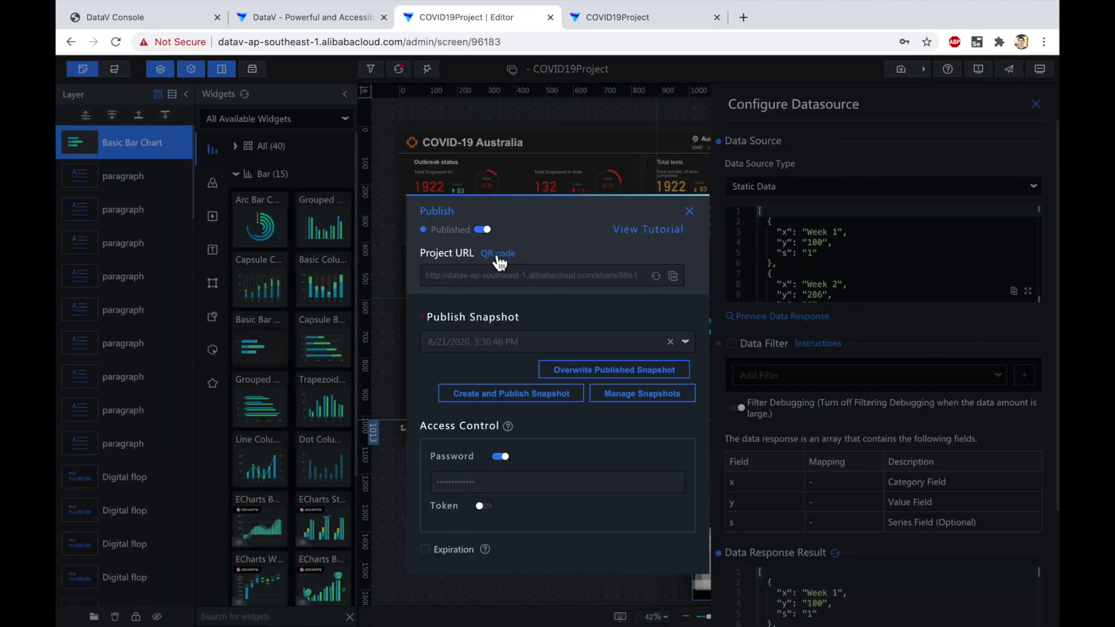
left_click(485, 17)
Close the Publish dialog with Esc and dismiss Chrome's save-password popup.
key("Escape")
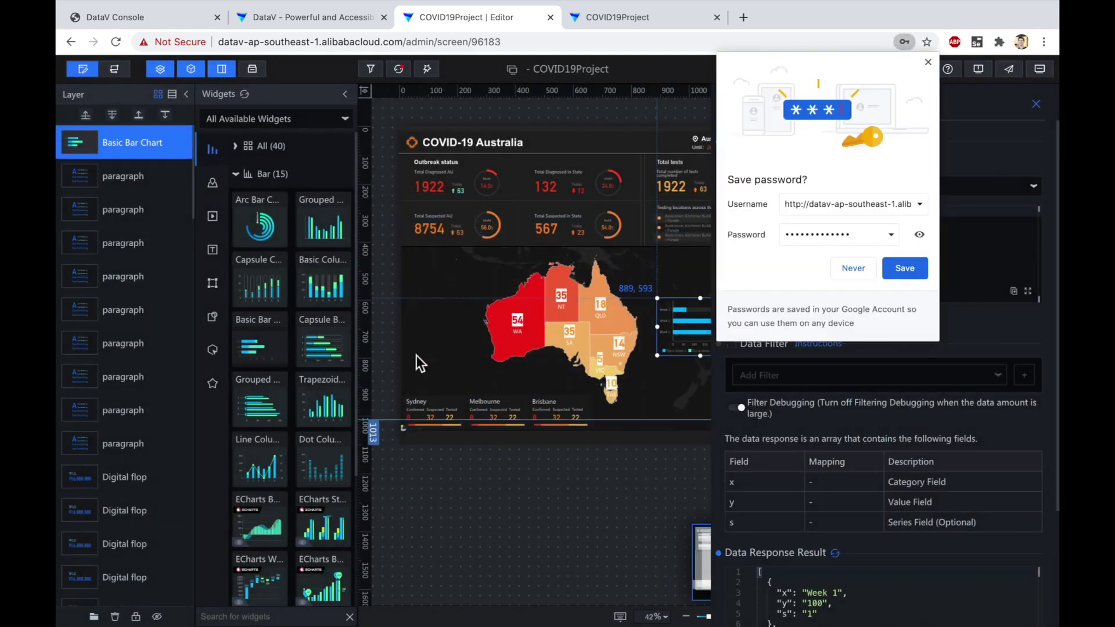
left_click(928, 62)
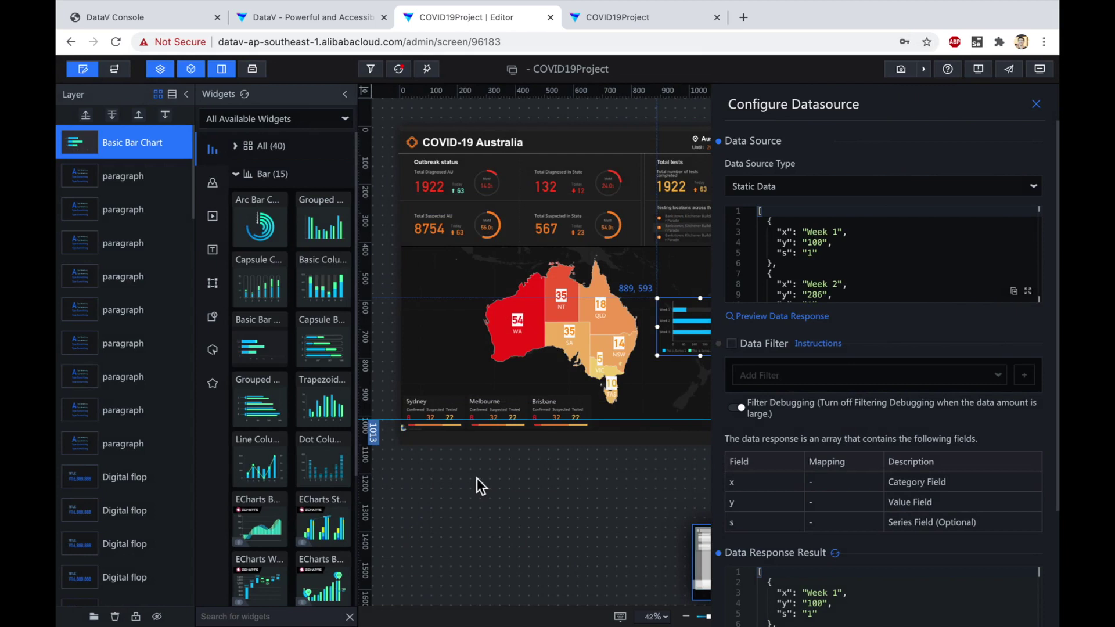